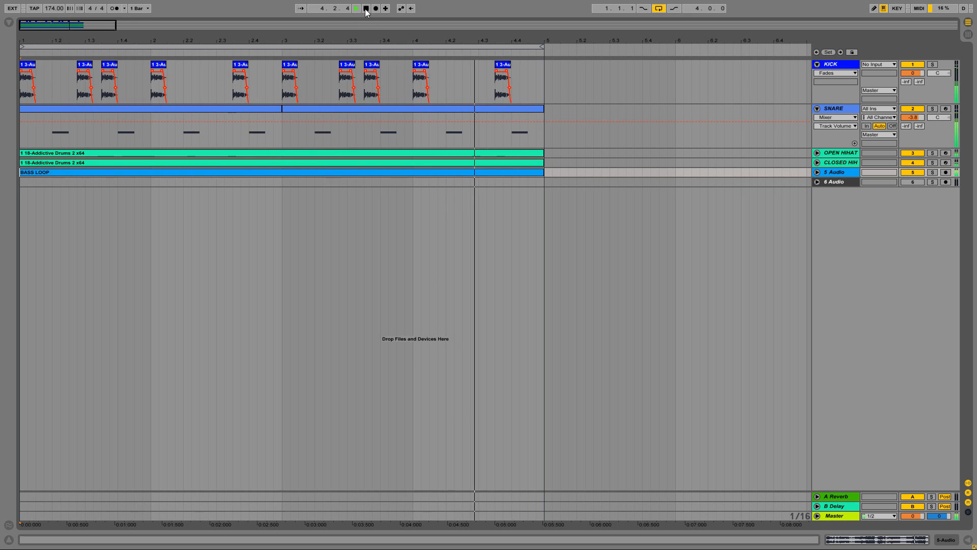
Step: Solo the SNARE track and play the arrangement briefly to hear the snare on its own
click(366, 8)
click(931, 108)
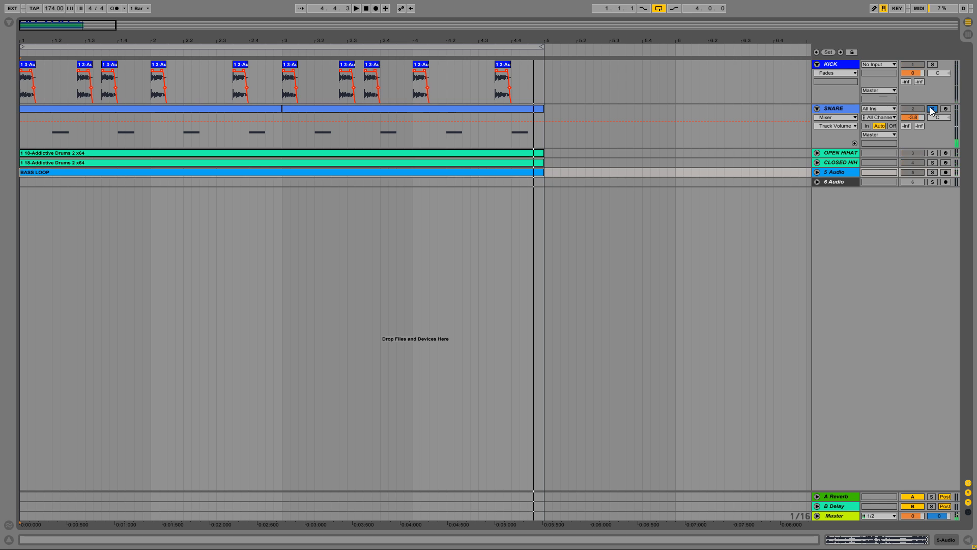
click(356, 9)
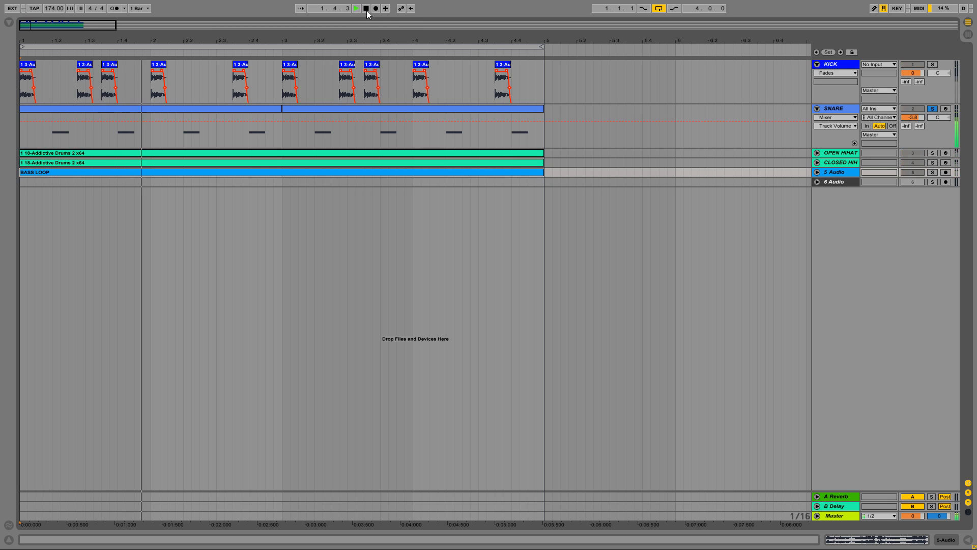
click(366, 8)
Step: Open the SNARE track's devices and inspect the TRANSIENTS, TUMMIES and TAILS chains of the SNARE DESIGNER rack
double_click(831, 109)
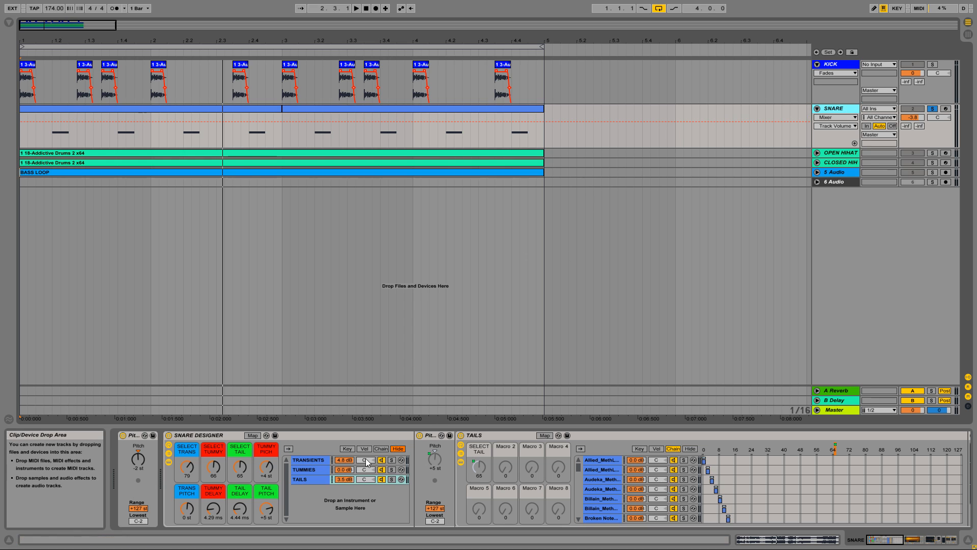
click(318, 460)
click(308, 469)
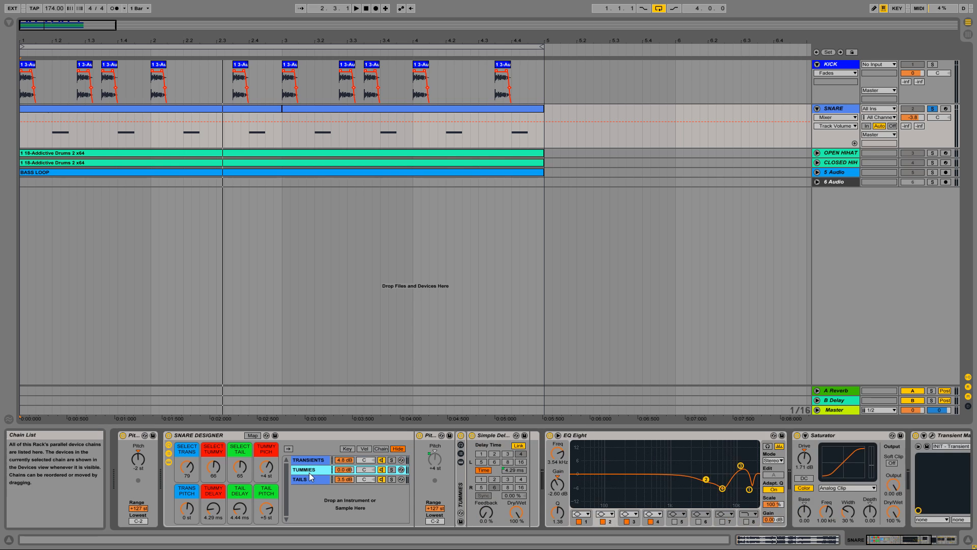
click(305, 479)
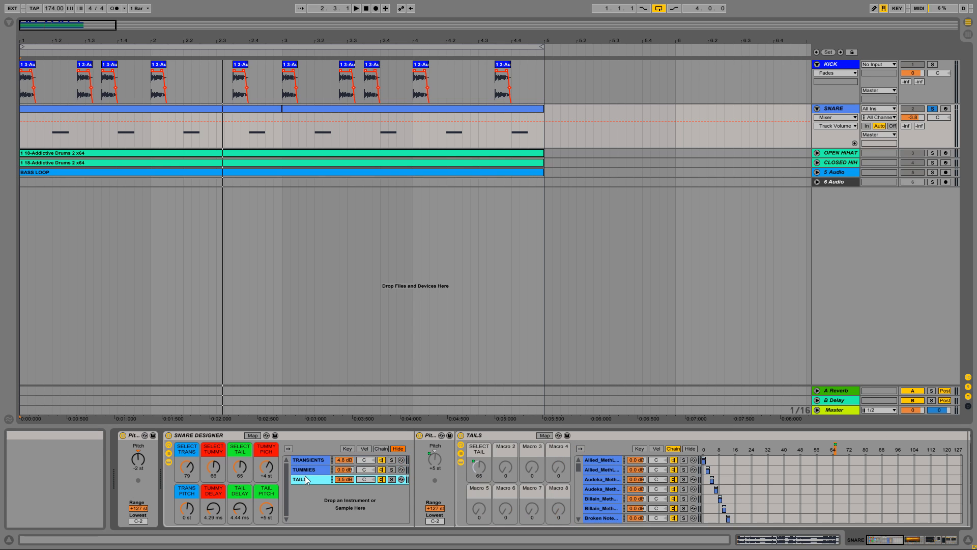
click(362, 460)
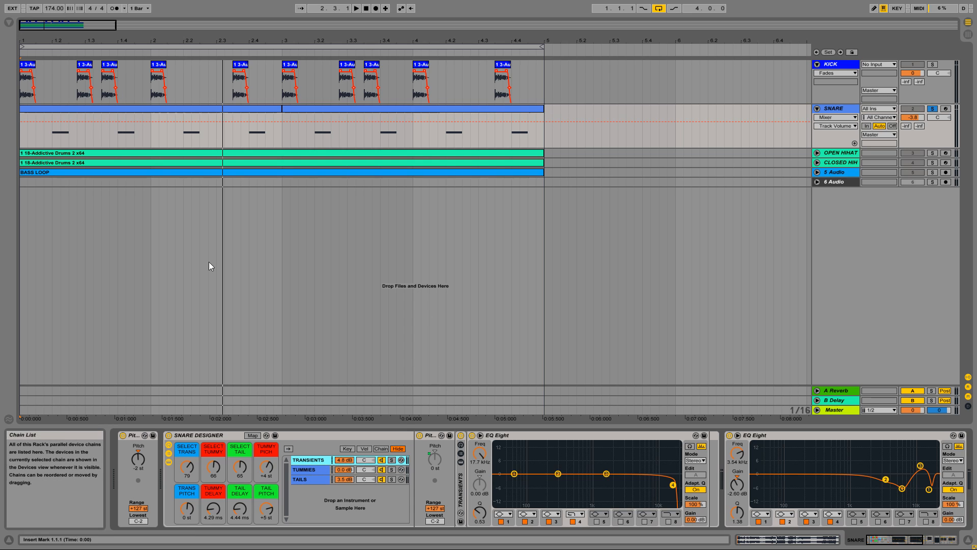
Step: Show the browser and open the TIGHT_AND_HEAVY subfolder of the DESIGNER_DUBSTEP_SNARES folder
click(8, 22)
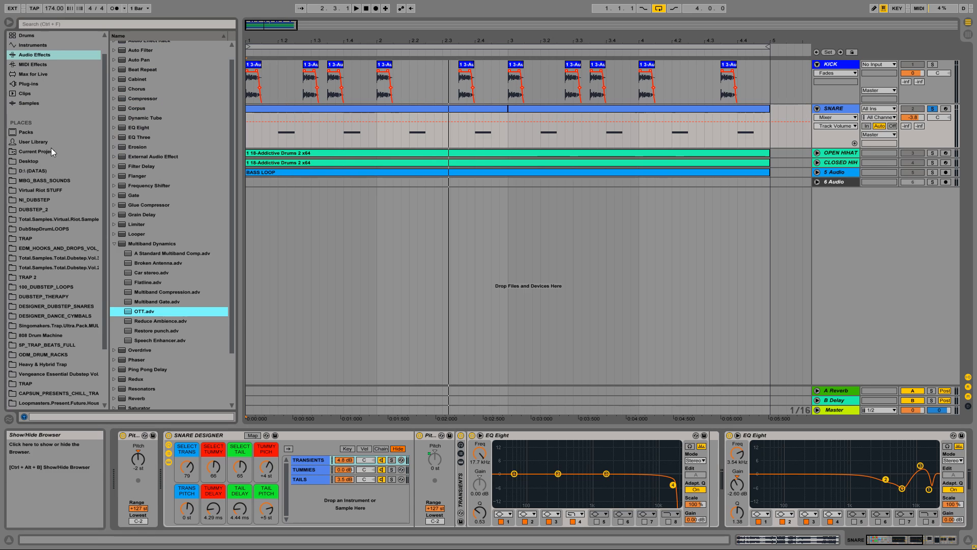
scroll(70, 289, down, 3)
click(66, 239)
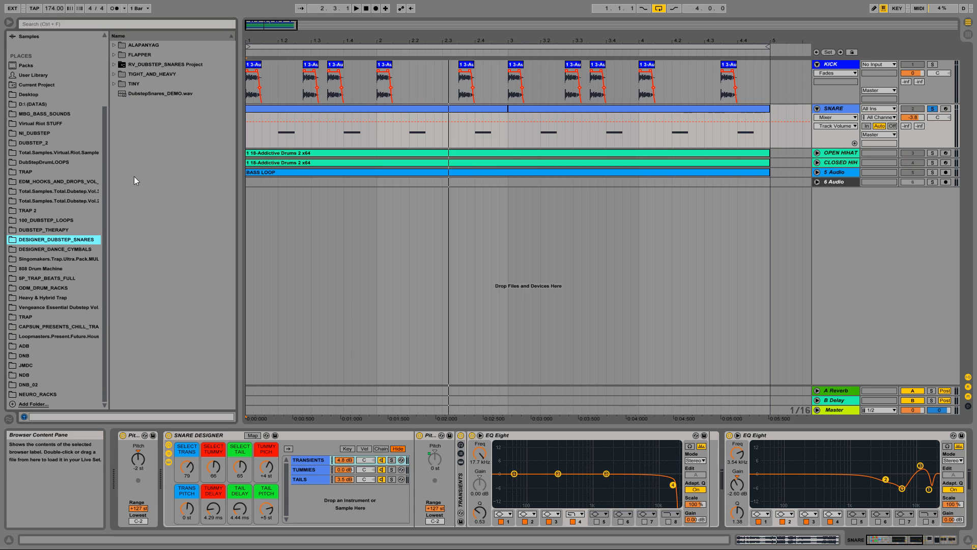
click(132, 93)
click(114, 84)
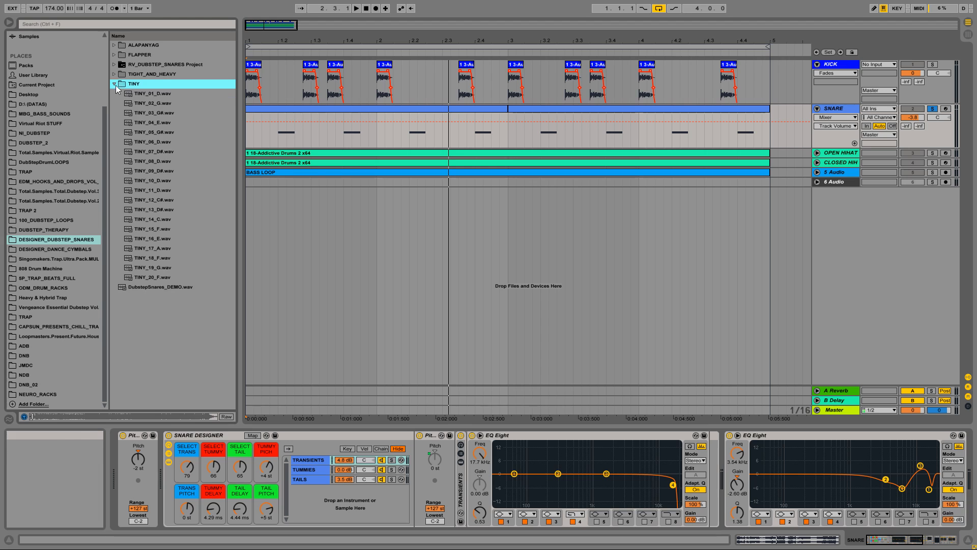
click(142, 93)
click(115, 73)
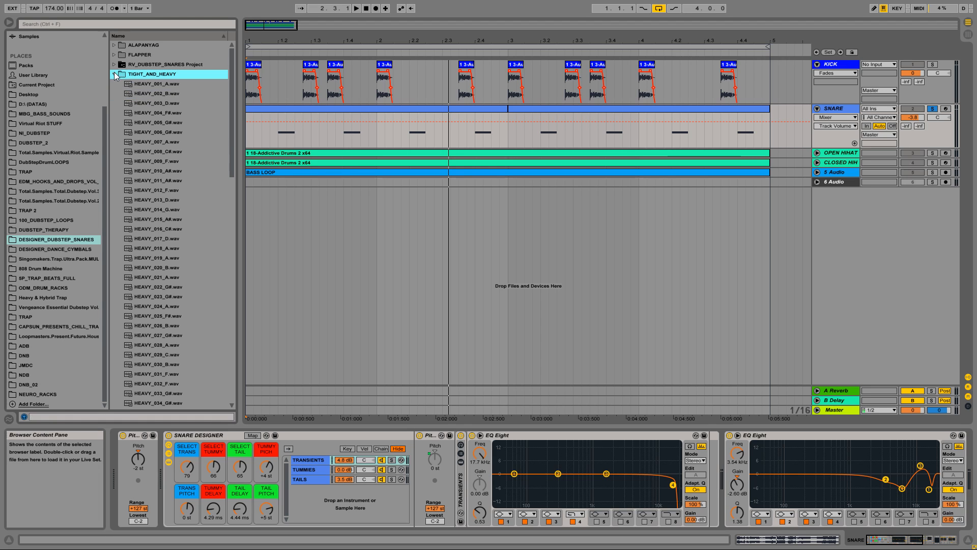
Step: Place the sample HEAVY_002_B.wav on a new audio track at position 2.2.2 in the arrangement
drag(137, 97, 419, 307)
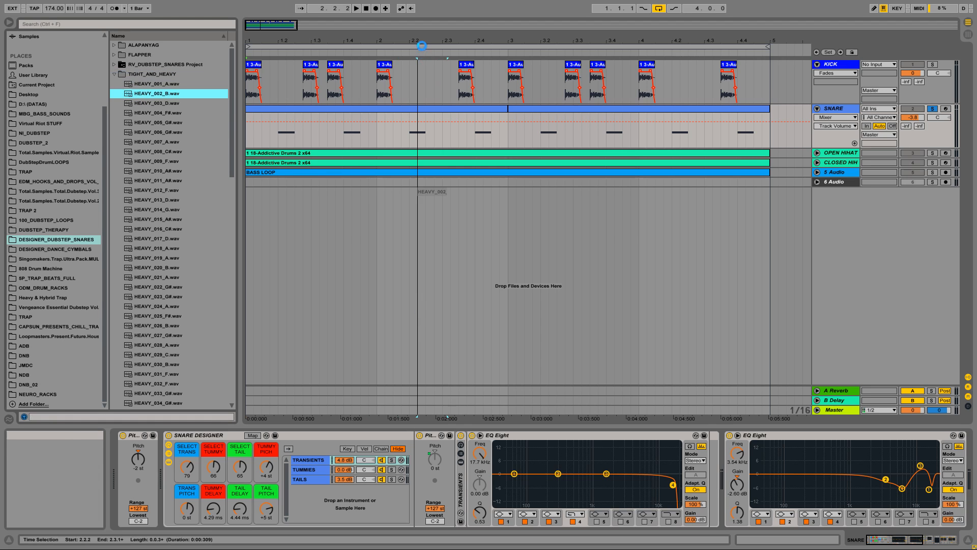
drag(428, 43, 539, 56)
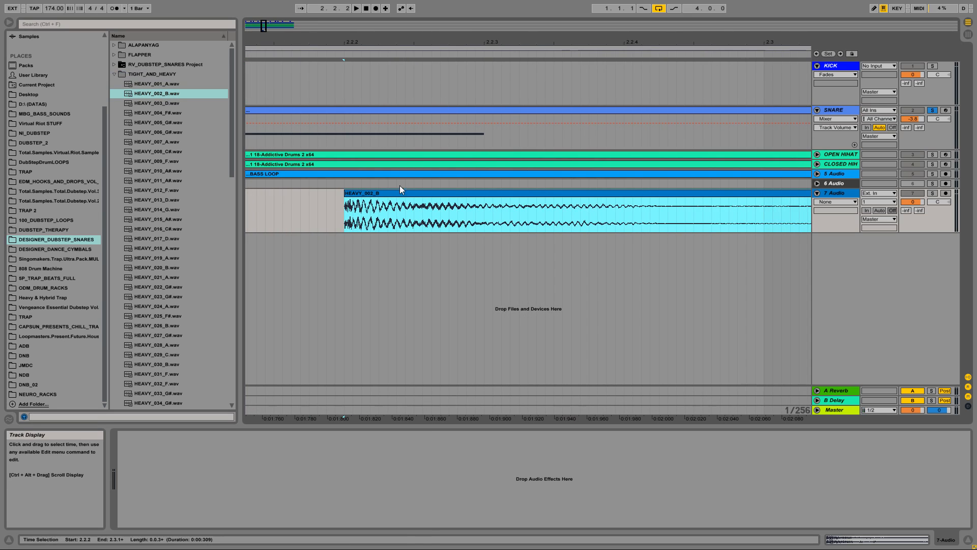
drag(351, 43, 350, 87)
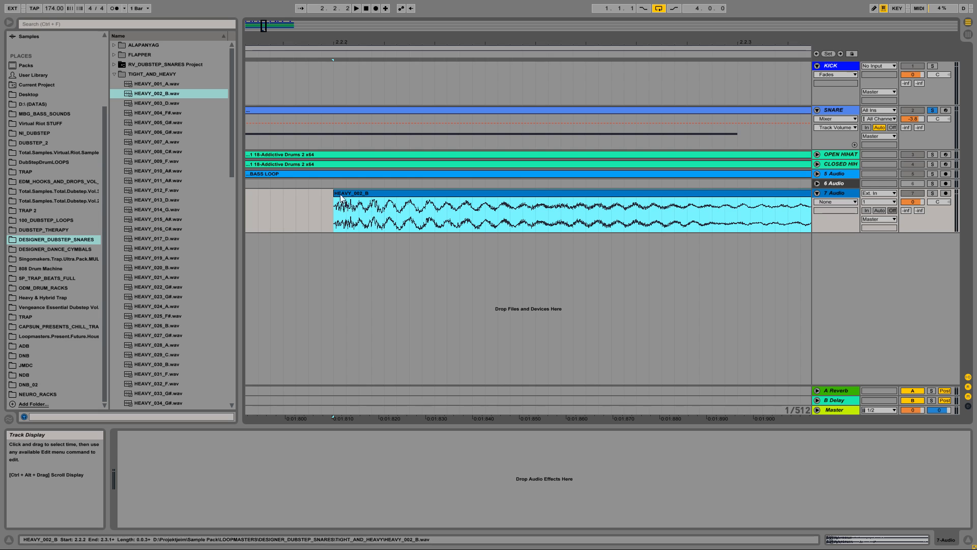
Step: Preview several other HEAVY samples and replace the HEAVY_002_B clip on 7 Audio with HEAVY_008_C#.wav
click(161, 104)
click(164, 114)
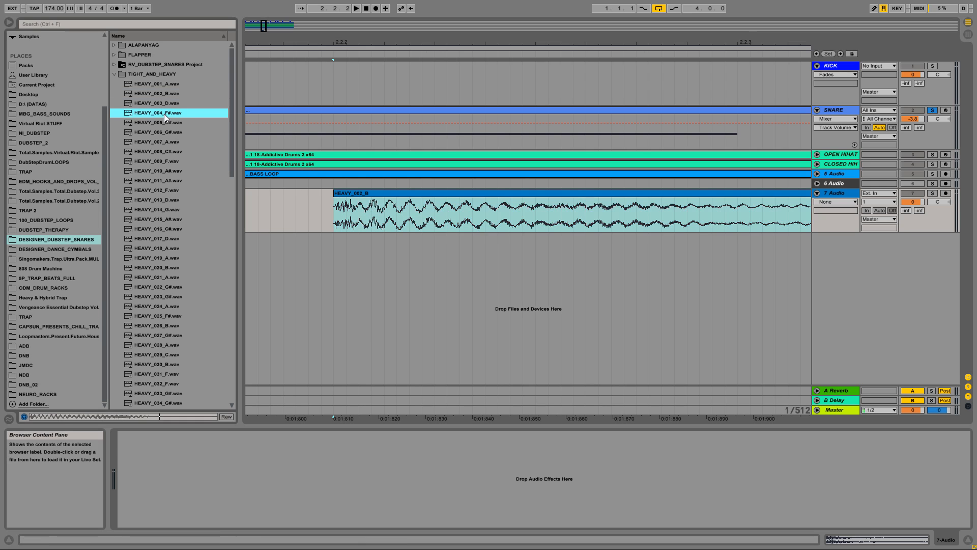
click(169, 133)
click(167, 142)
click(163, 162)
click(161, 152)
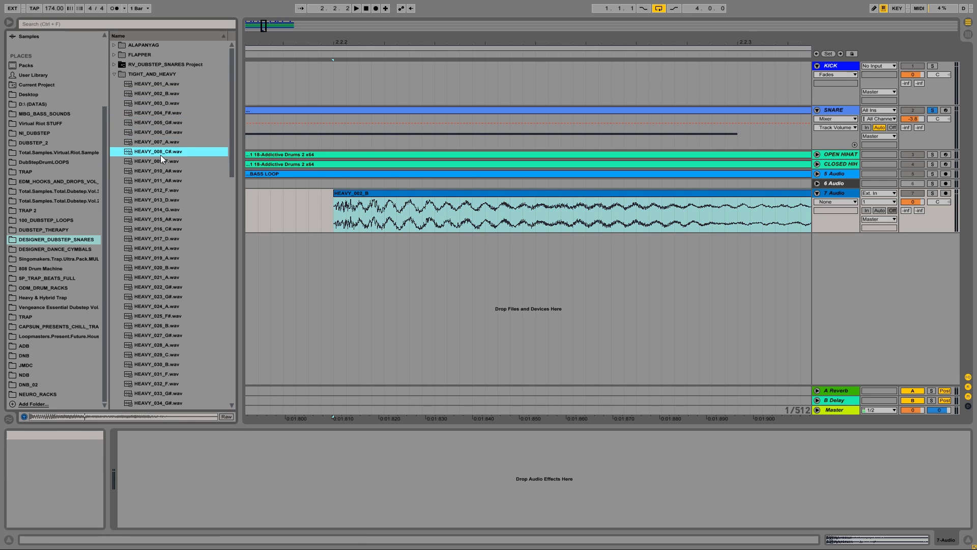
drag(160, 154, 335, 216)
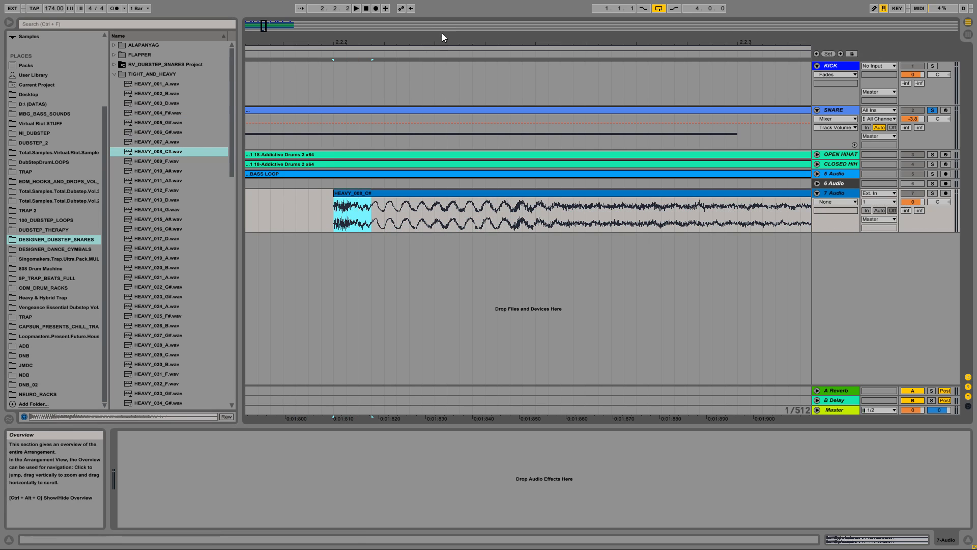
Step: Play the short transient selected at the start of the HEAVY_008_C# clip and solo the 7 Audio track
drag(439, 39, 401, 38)
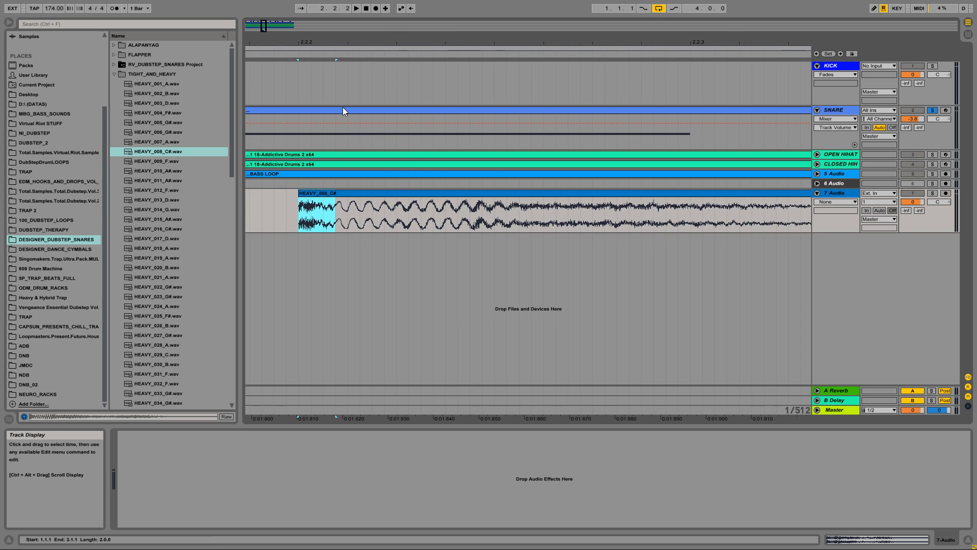
drag(345, 43, 330, 41)
key(space)
key(space)
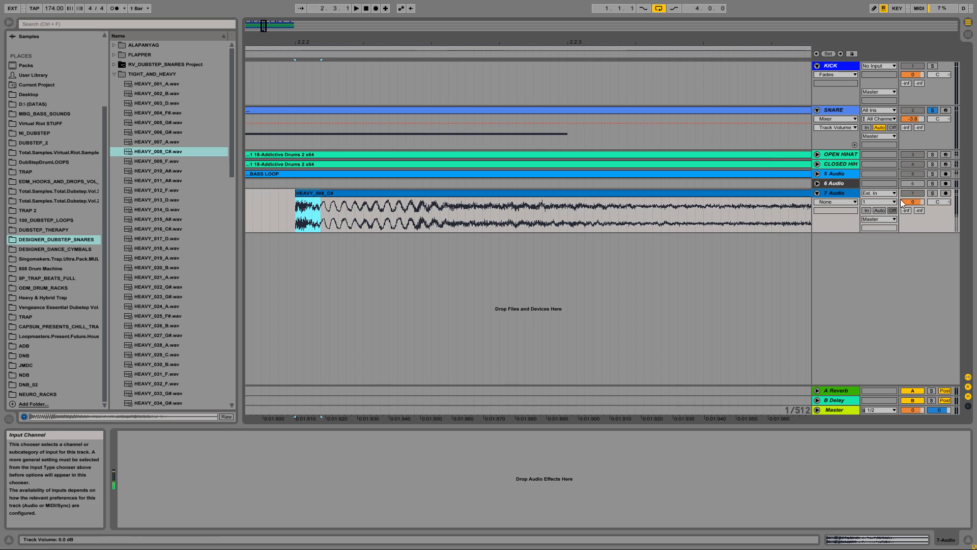
click(931, 193)
Step: Select the tummy section of the HEAVY_008_C# clip, about 40 ms right after the transient, and play it
click(323, 209)
drag(322, 209, 447, 210)
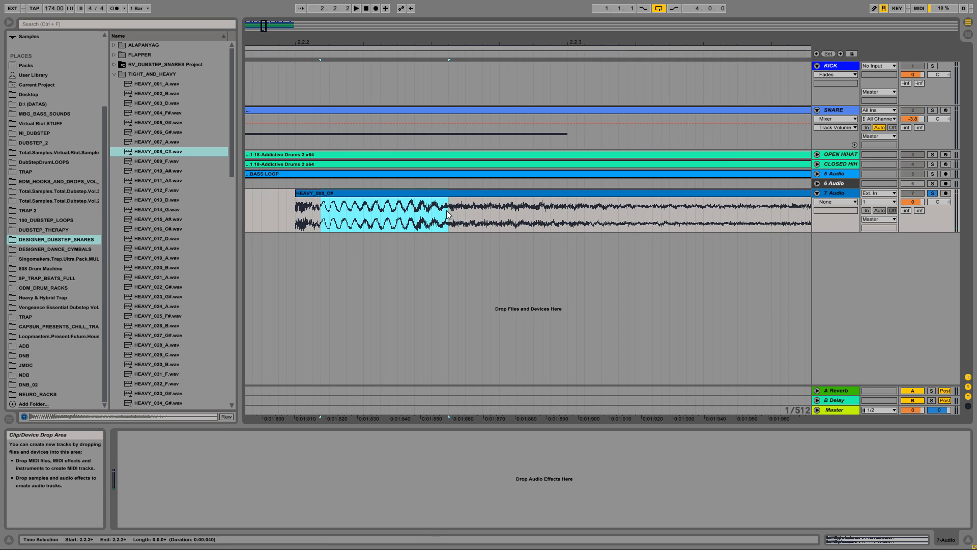
drag(426, 43, 407, 41)
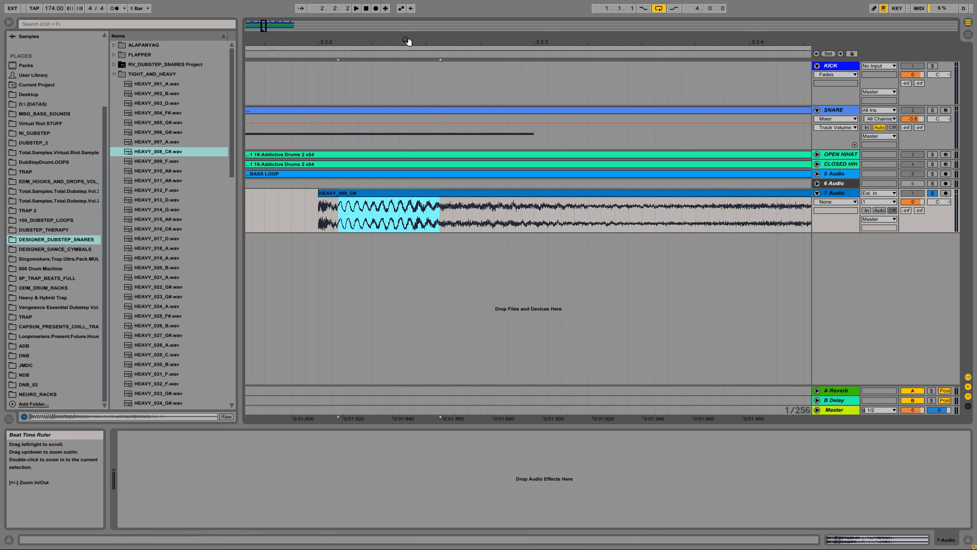
key(space)
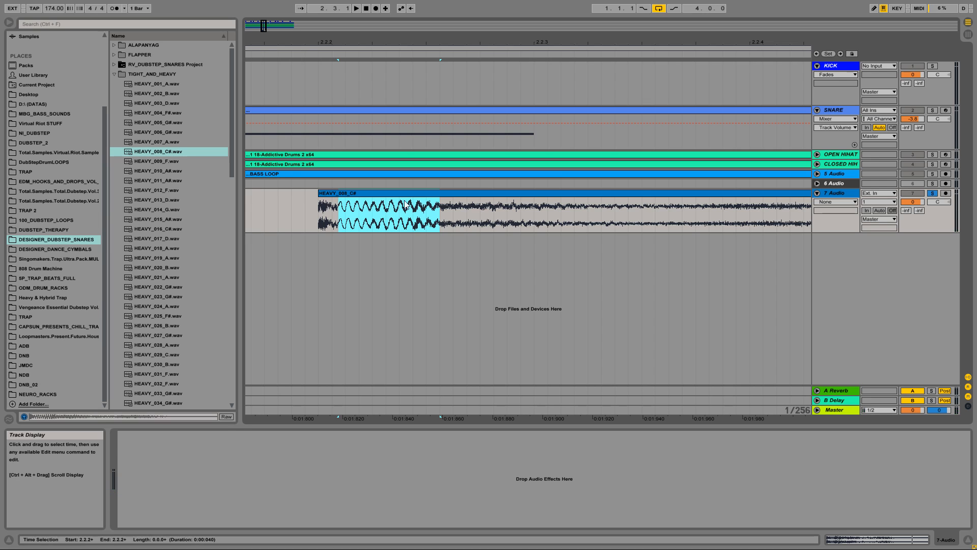
Step: Play the tail of the HEAVY_008_C# clip from just after the tummy, then select the whole clip and its track
click(460, 196)
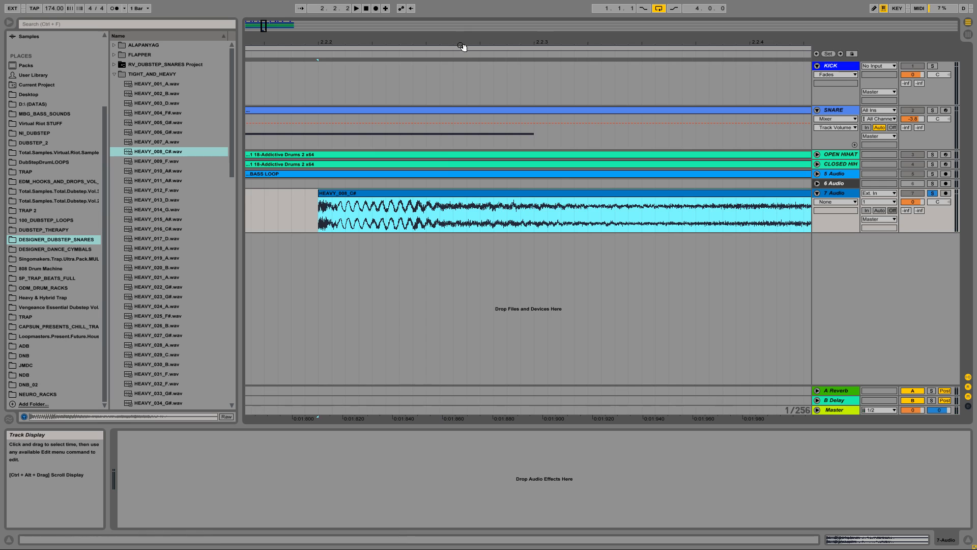
drag(463, 44, 405, 41)
click(381, 210)
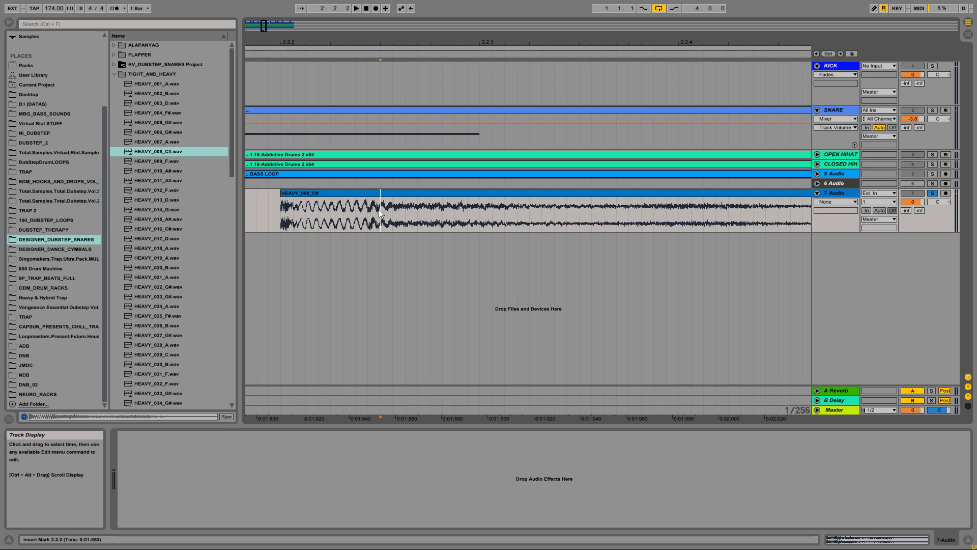
key(space)
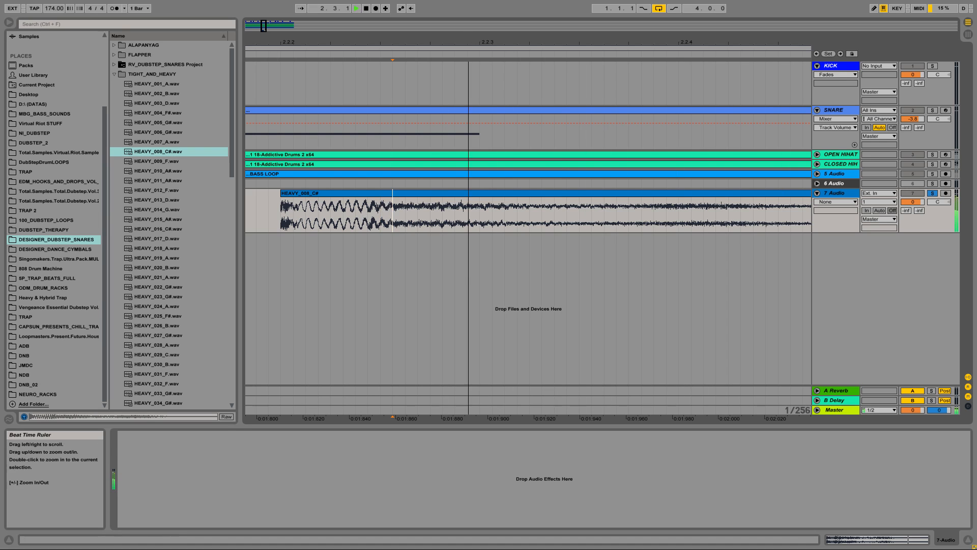
drag(471, 39, 392, 186)
click(395, 194)
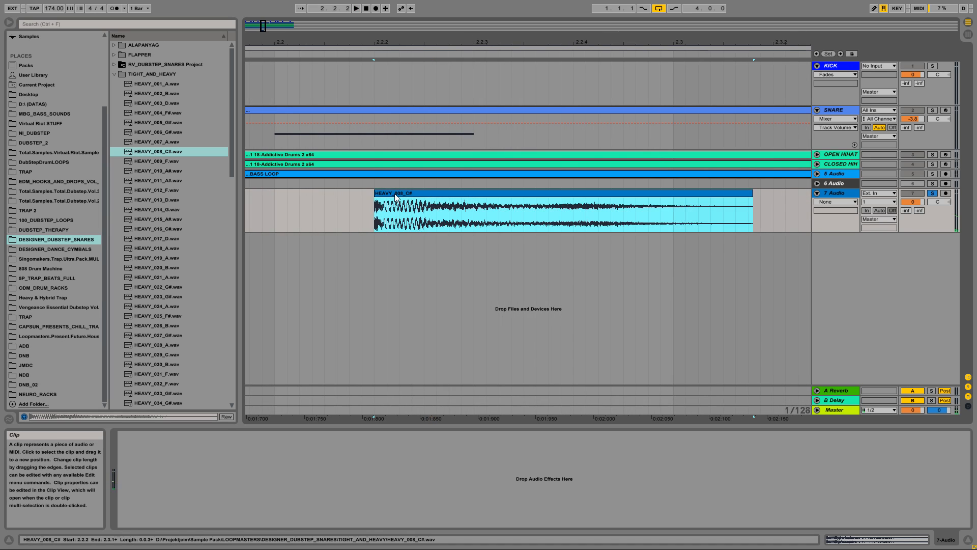
click(831, 194)
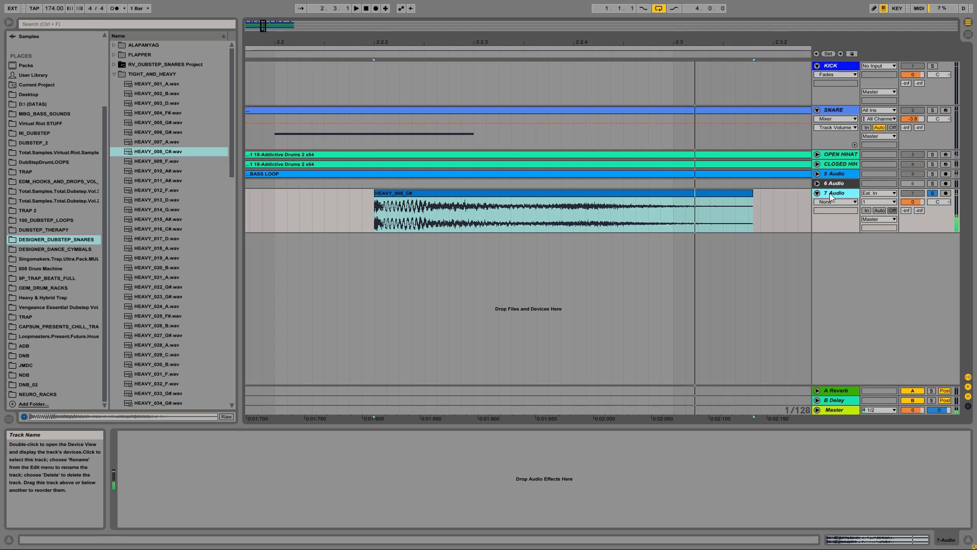
drag(389, 40, 348, 43)
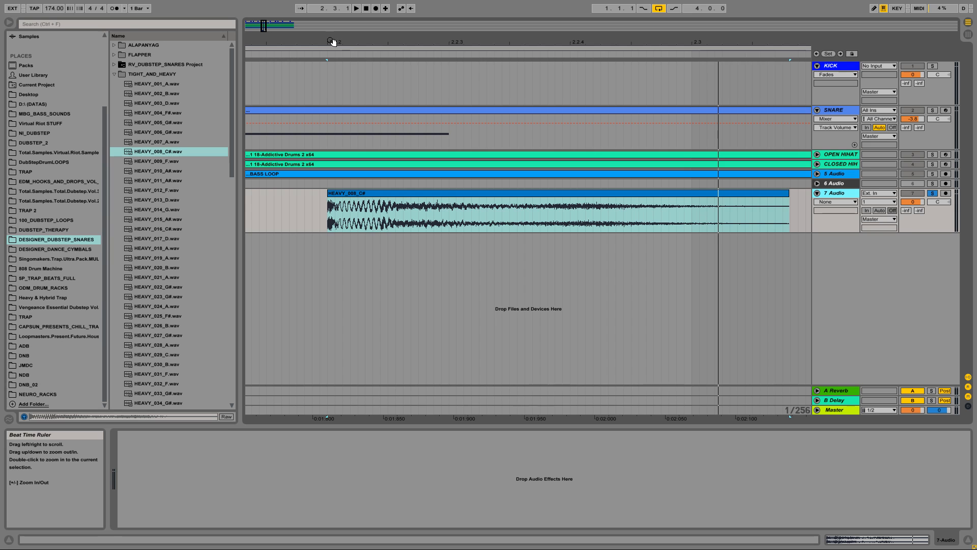
Step: Split the HEAVY_008_C# clip at the end of the transient, about 1.818 s, and after the tummy, about 1.859 s
drag(332, 42, 333, 112)
drag(363, 220, 350, 218)
click(365, 222)
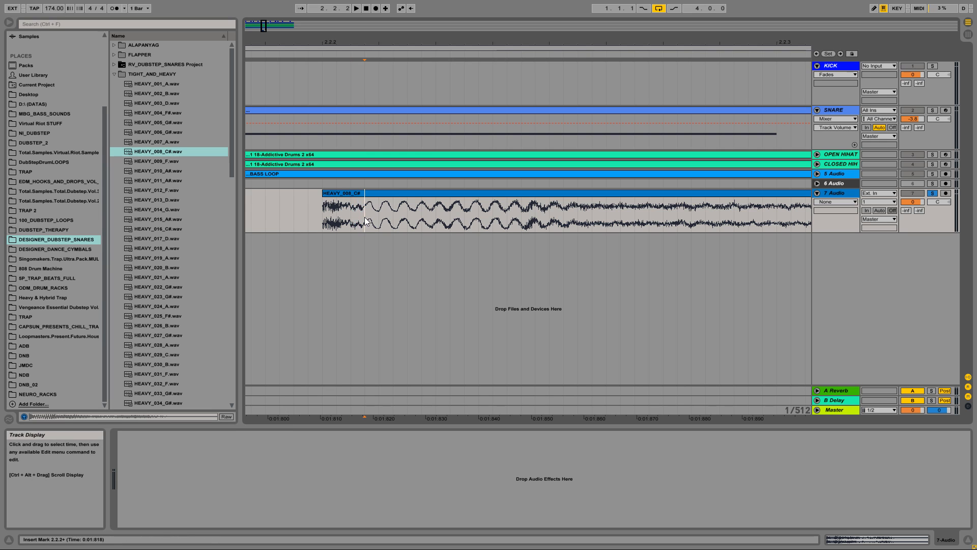
key(ctrl+e)
click(578, 218)
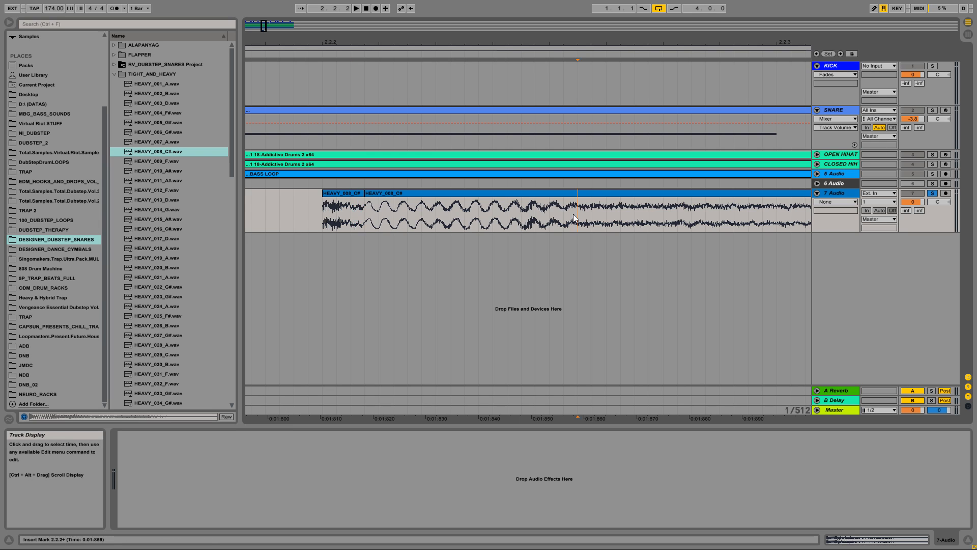
key(ctrl+e)
Step: Review the split segments of the HEAVY_008_C# clip by selecting the tail and tummy segments in turn
drag(532, 42, 453, 6)
click(550, 194)
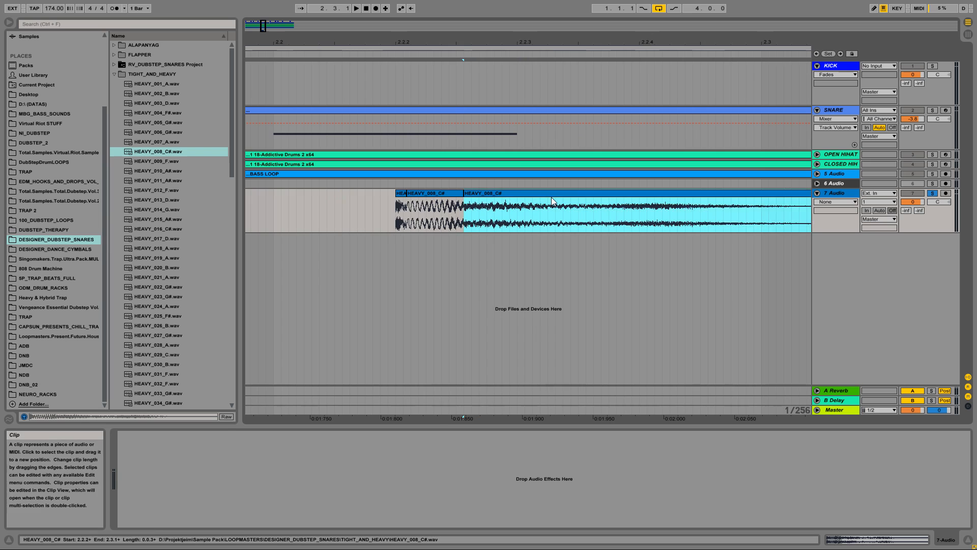
click(524, 48)
drag(488, 42, 441, 41)
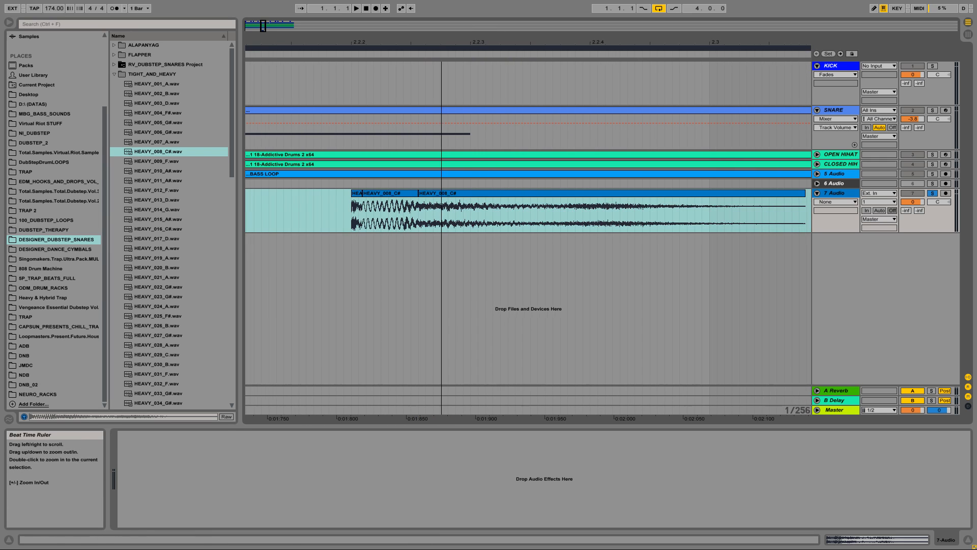
click(471, 194)
click(395, 194)
Step: Preview HEAVY_009_F.wav and HEAVY_010_A#.wav, and place HEAVY_010_A#.wav on a new audio track below 7 Audio at 2.2.2
click(156, 161)
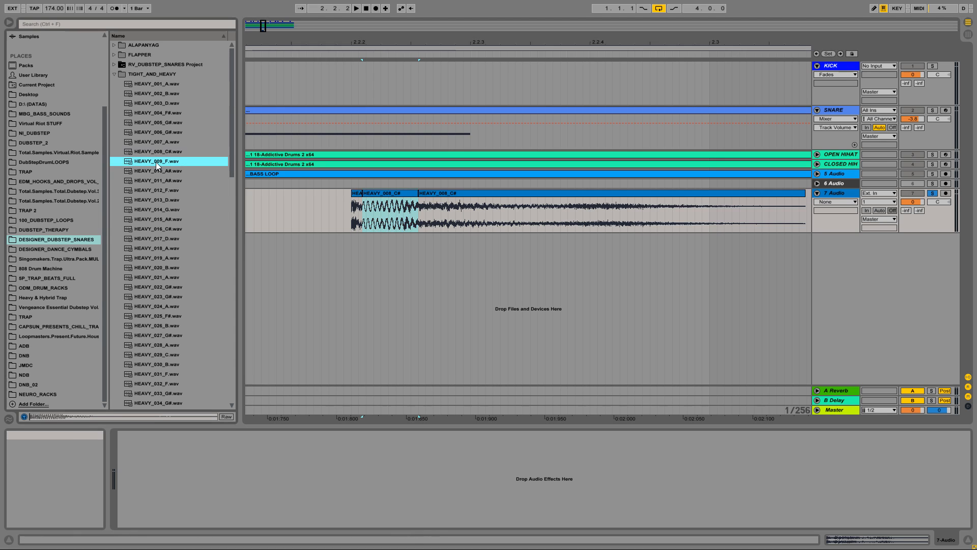
click(142, 171)
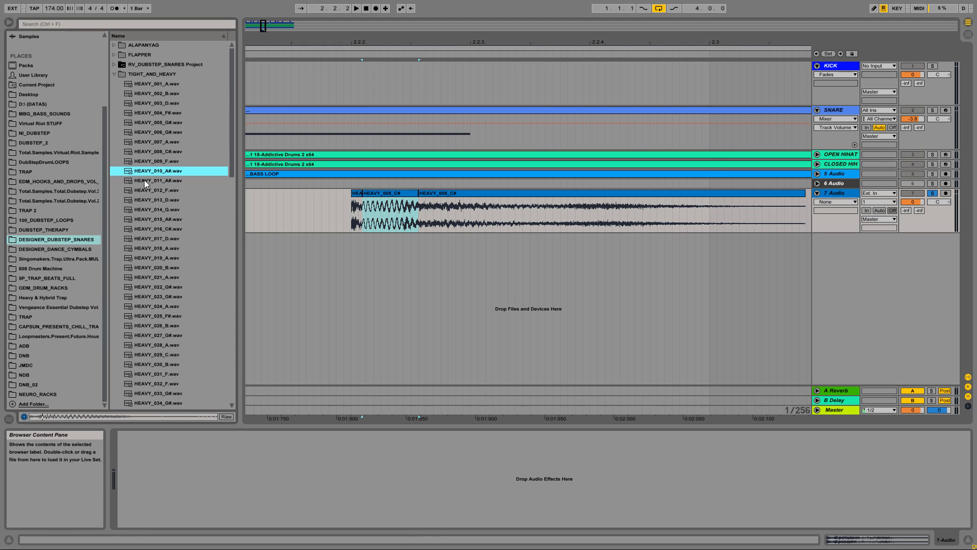
drag(142, 173, 342, 254)
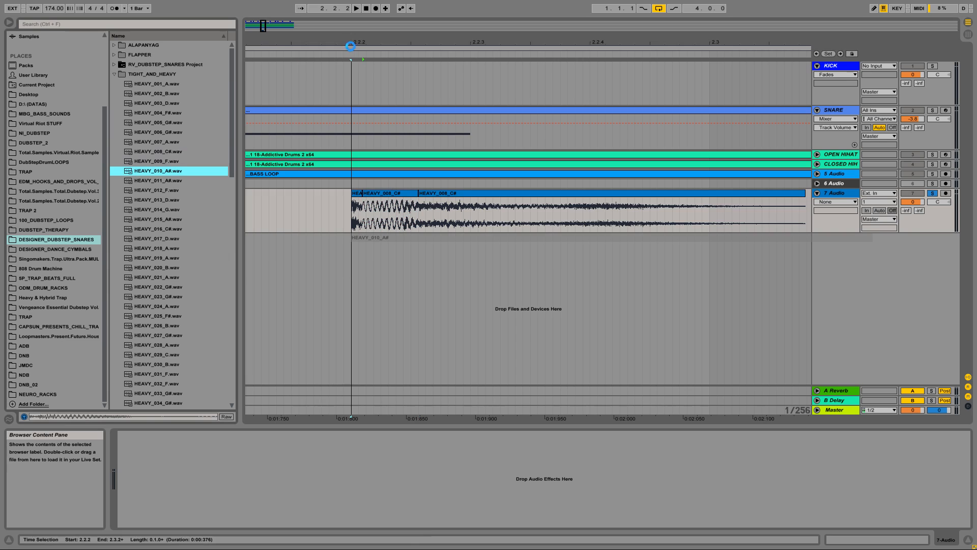
drag(351, 46, 355, 84)
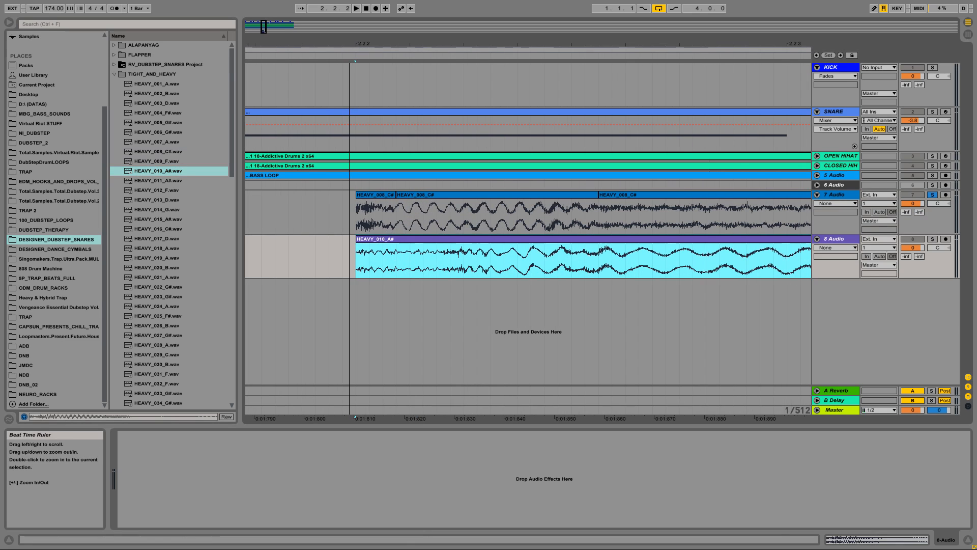
Step: Preview the snare samples from HEAVY_011_A#.wav through HEAVY_019_A.wav, comparing HEAVY_018_A.wav and HEAVY_019_A.wav
click(149, 181)
click(156, 190)
click(154, 208)
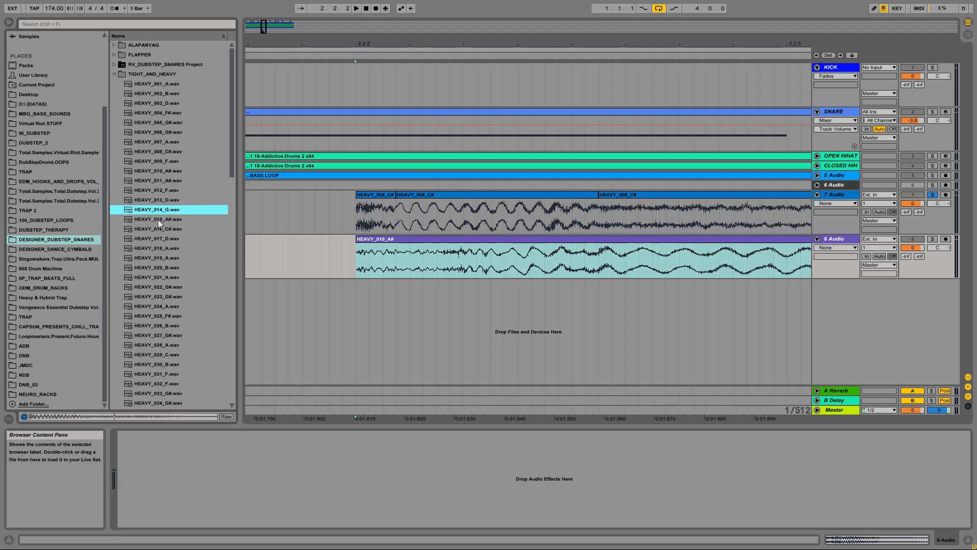
key(Down)
key(Down)
key(Down)
key(Down)
key(Down)
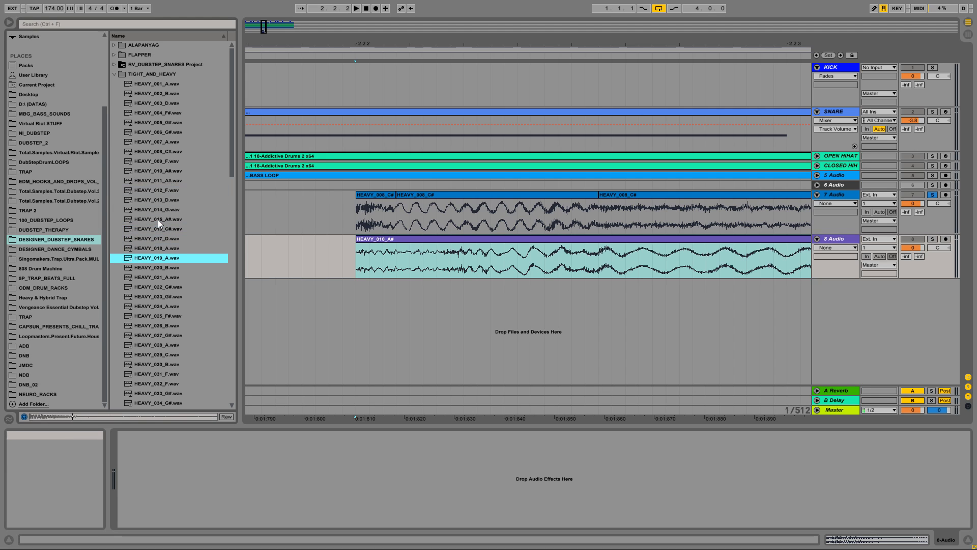
key(Up)
key(Down)
key(Up)
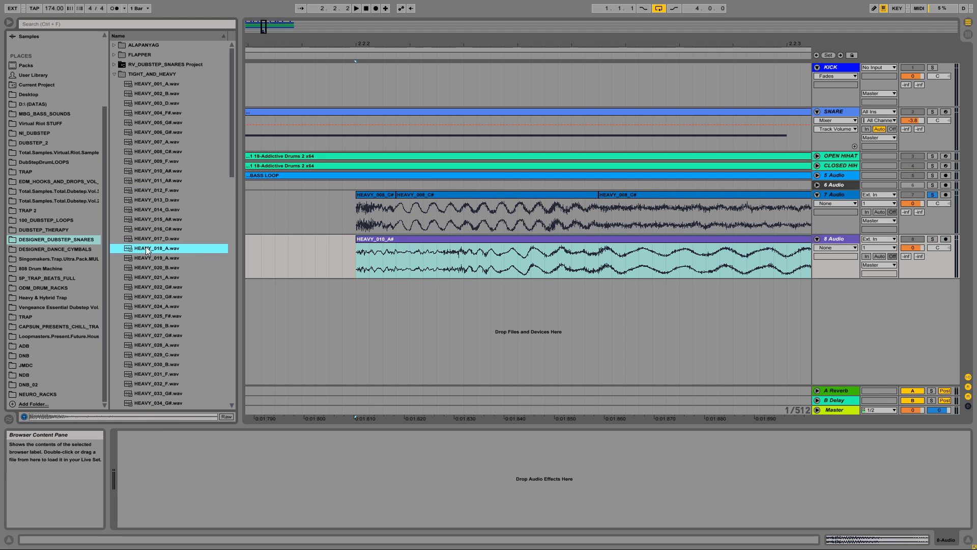
Step: Place HEAVY_018_A.wav on 8 Audio at 2.2.2 and replace it with HEAVY_019_A.wav
drag(147, 250, 356, 257)
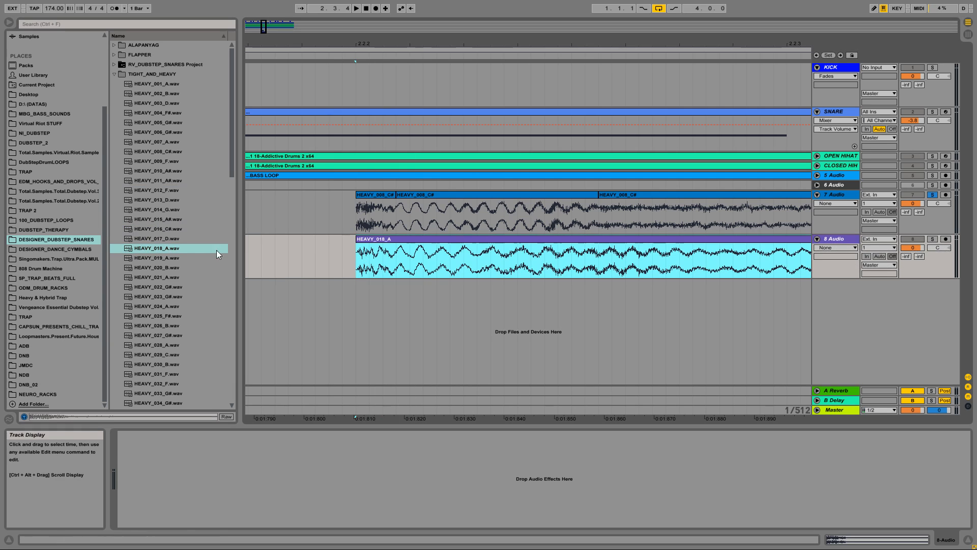
click(154, 258)
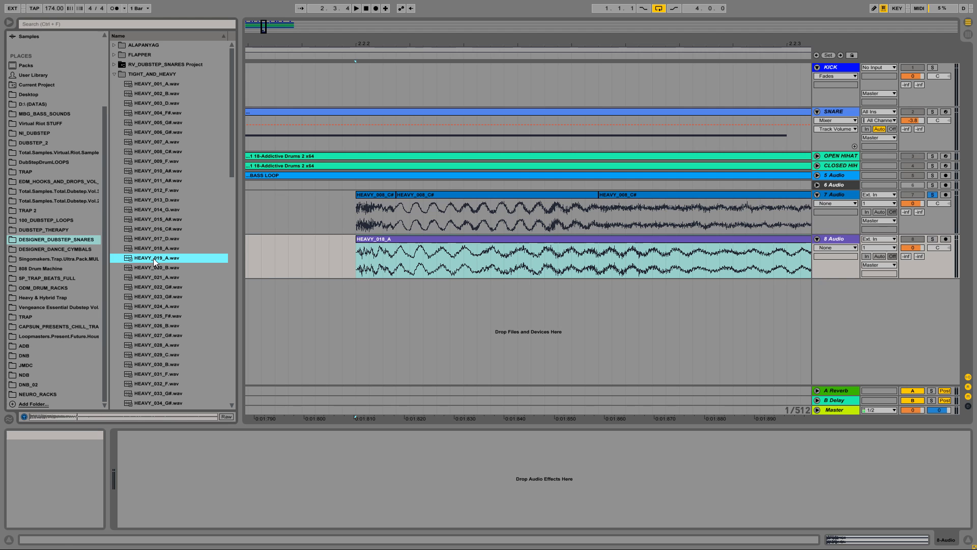
drag(154, 258, 356, 257)
Step: Replace the HEAVY_008_C# transient on 7 Audio with the transient of HEAVY_021_A.wav and clear the clip below on 8 Audio
click(136, 276)
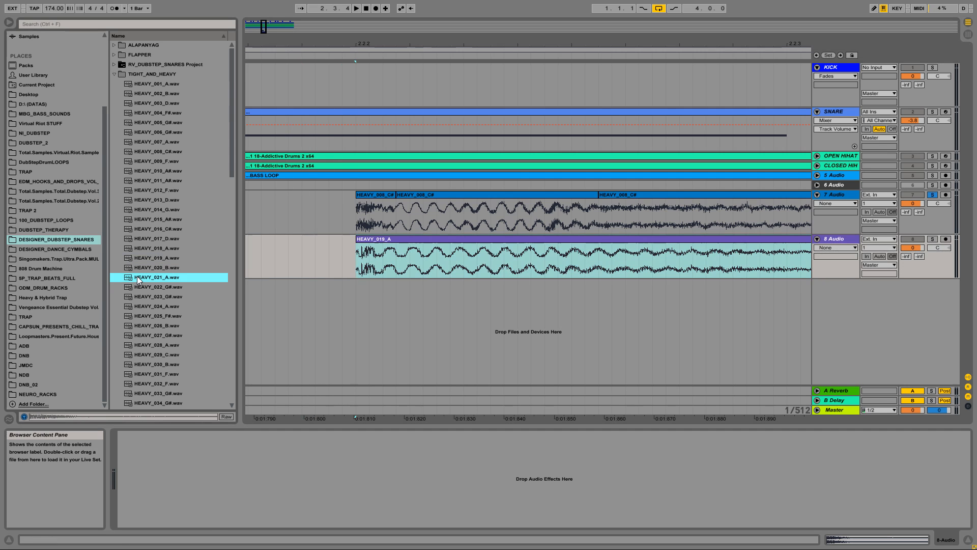
drag(161, 278, 401, 203)
click(411, 243)
key(Delete)
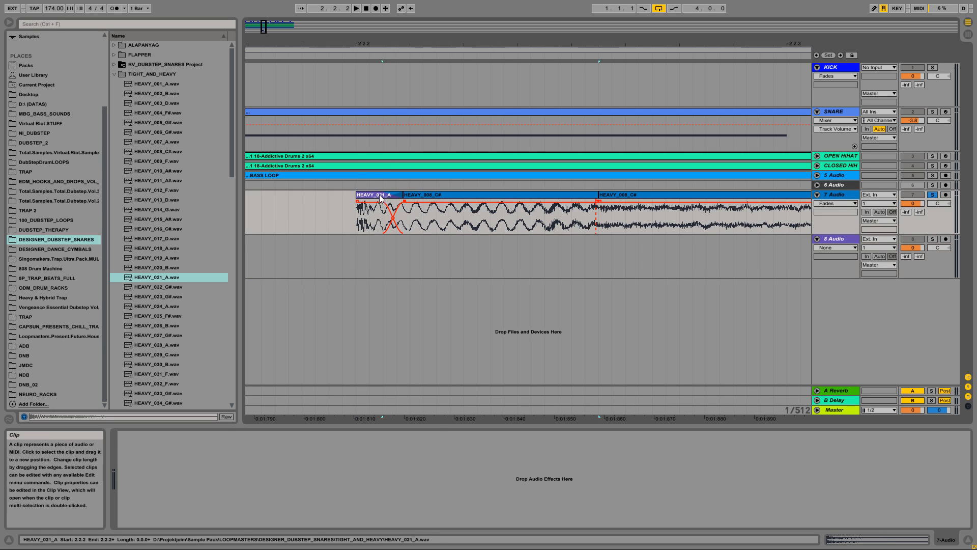
Step: Extend the start of the HEAVY_021_A transient clip slightly earlier and play the combined snare several times
drag(421, 43, 364, 25)
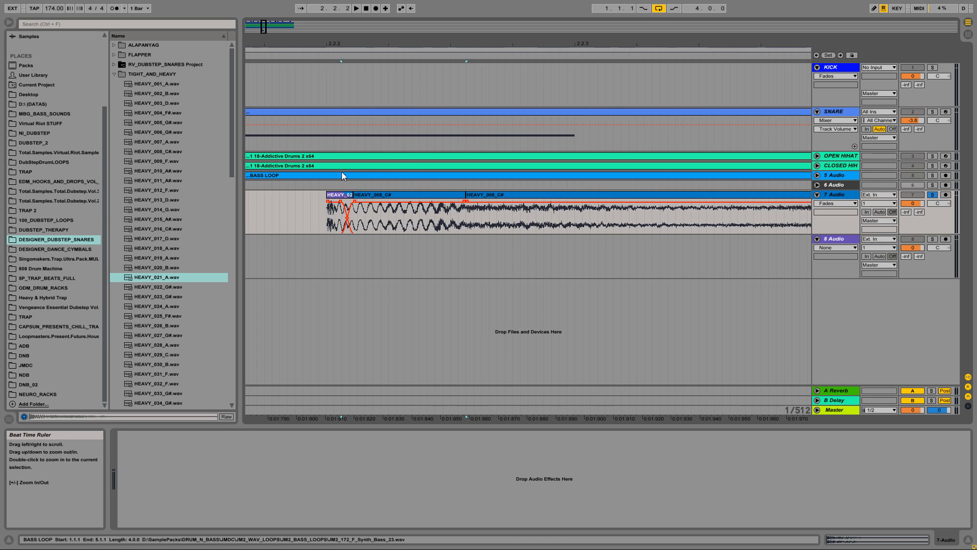
drag(327, 195, 319, 195)
key(space)
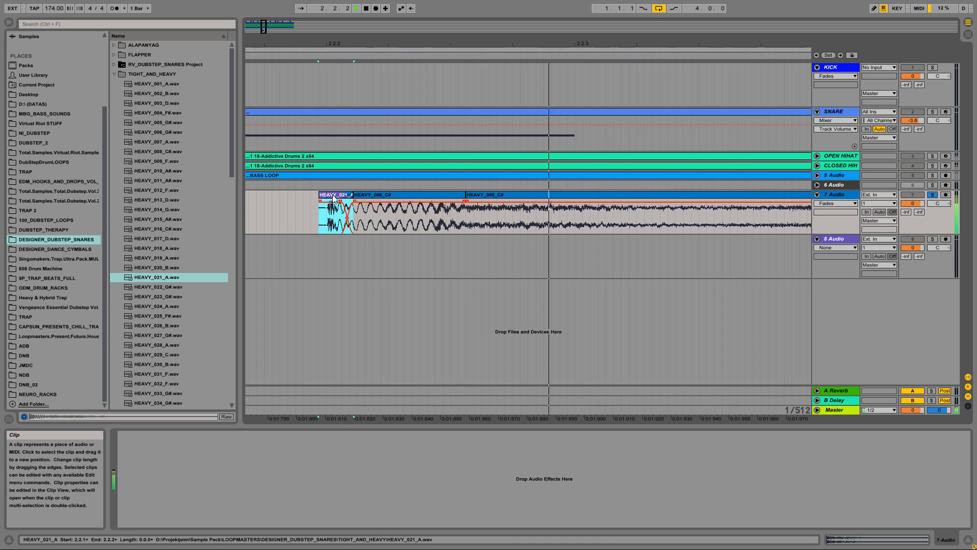
key(space)
key(space)
key(space)
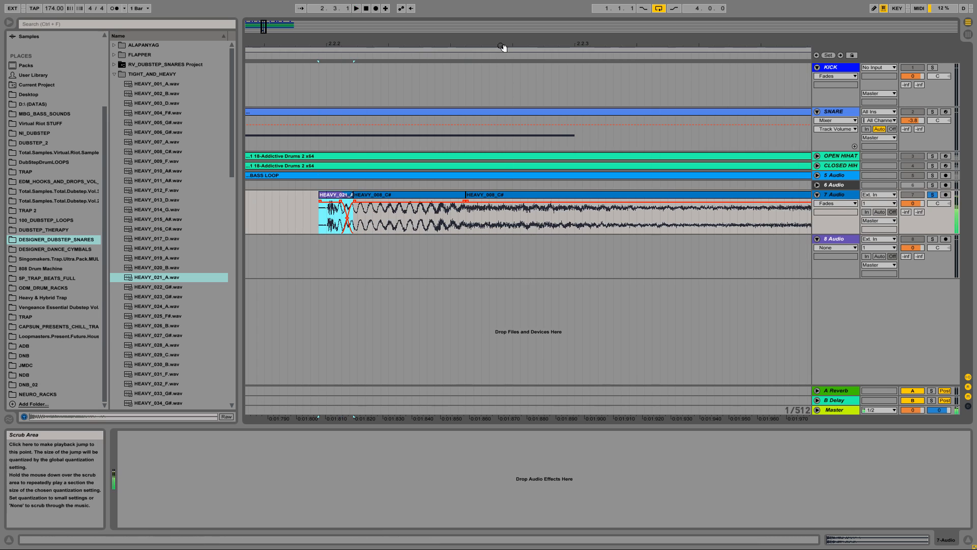
key(space)
key(space)
key(space)
drag(502, 44, 486, 28)
key(space)
Step: Delete the HEAVY_008_C# tail from 7 Audio and preview the samples from HEAVY_022_G#.wav through HEAVY_028_A.wav
click(496, 198)
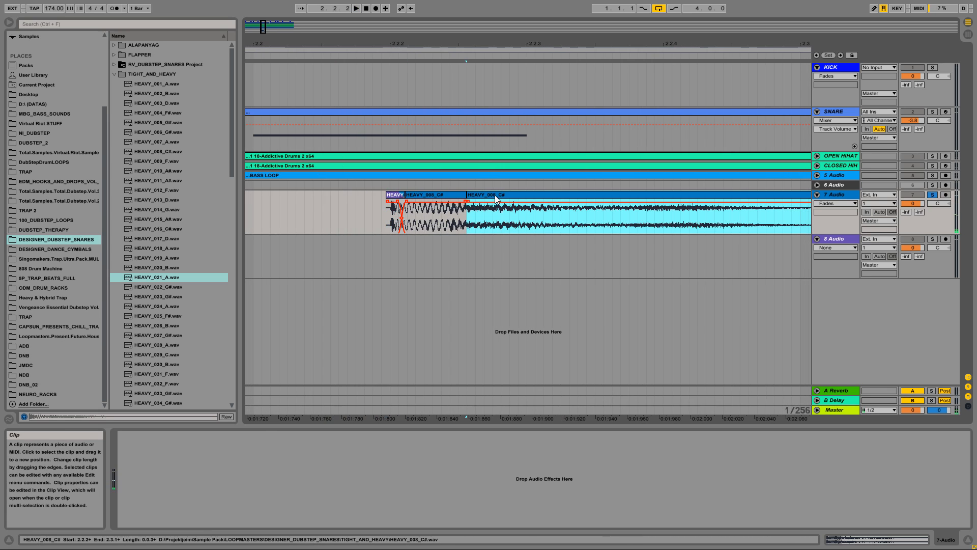
key(Delete)
click(159, 288)
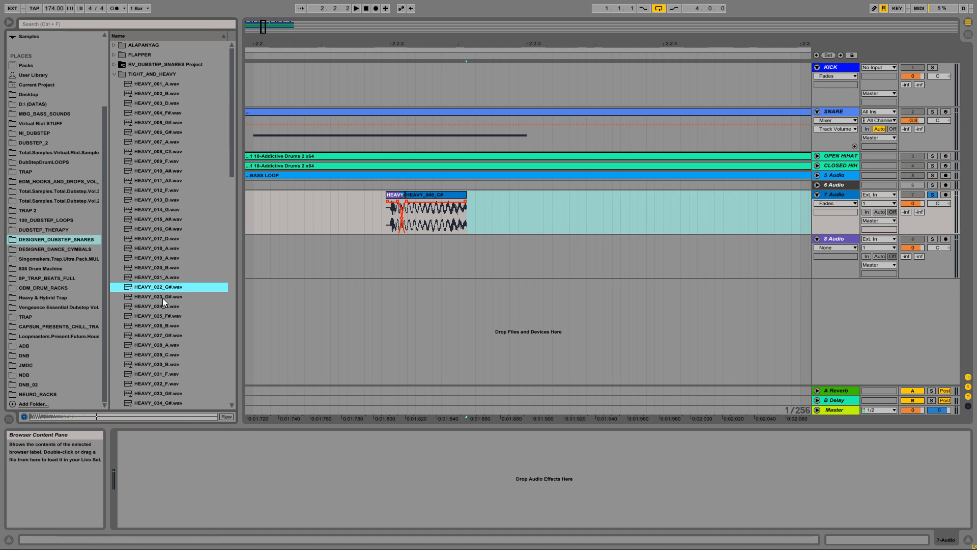
click(163, 298)
click(157, 306)
click(157, 316)
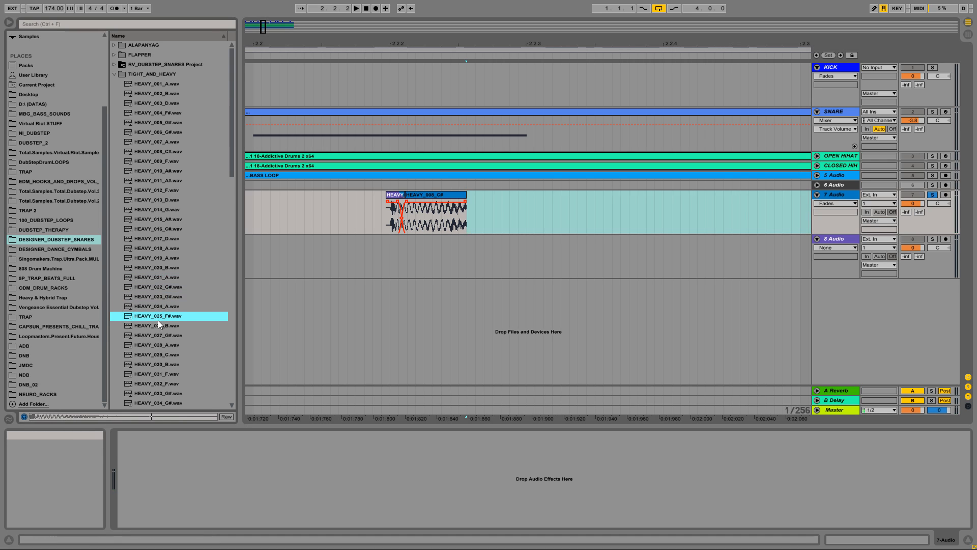
key(Up)
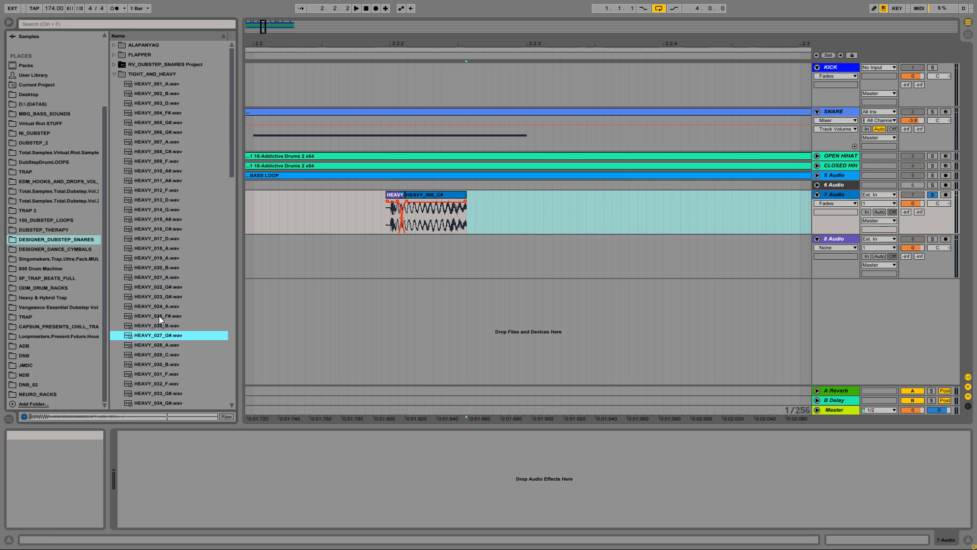
key(Down)
key(Down)
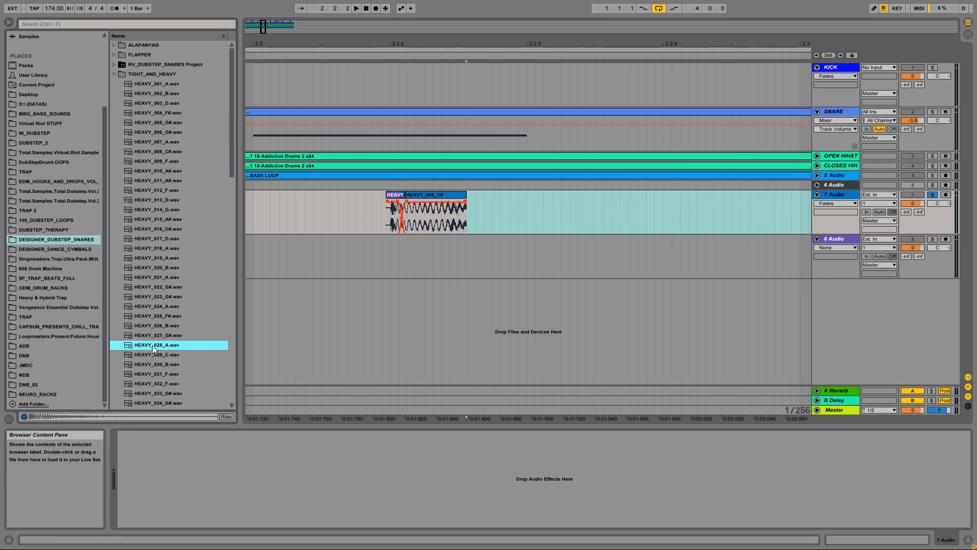
Step: Use the tail of HEAVY_028_A.wav, split off at about 1.859 s on 8 Audio, as the new tail after the tummy on 7 Audio
drag(152, 345, 391, 266)
click(467, 262)
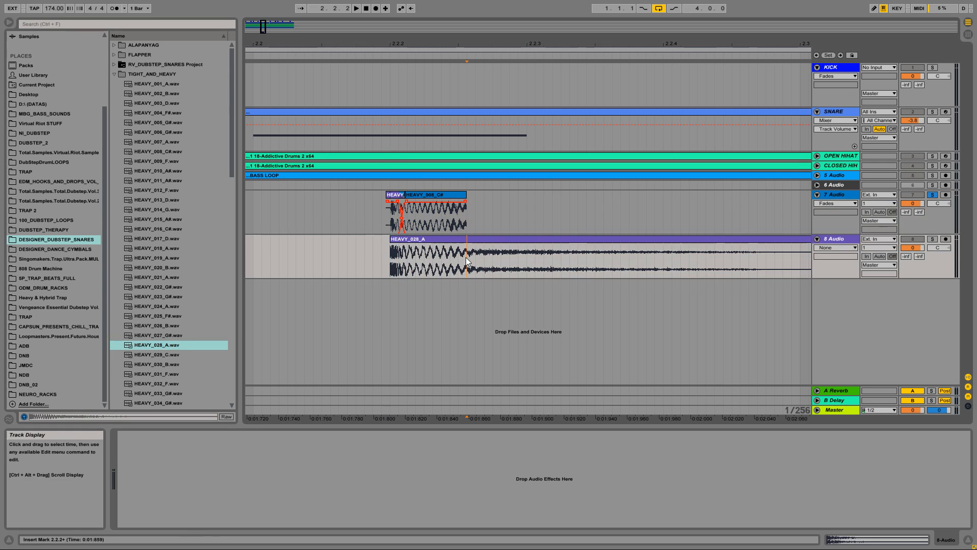
key(ctrl+e)
drag(470, 255, 478, 203)
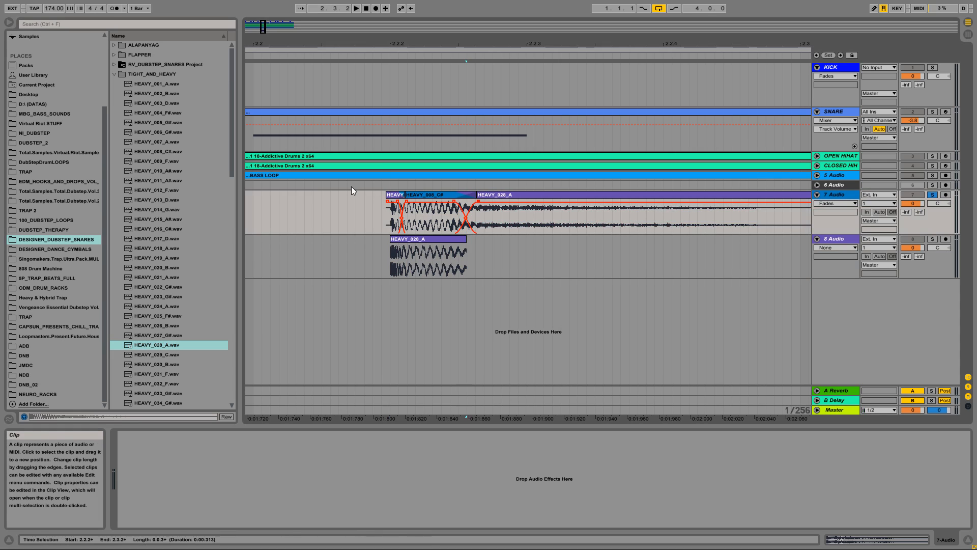
Step: Play the layered snare on 7 Audio from the start of the HEAVY_021_A transient
click(396, 196)
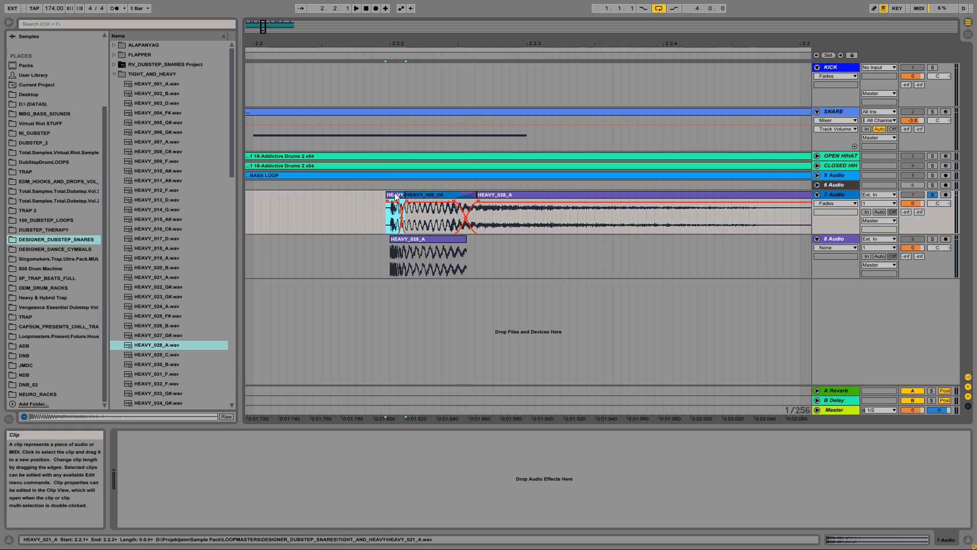
key(space)
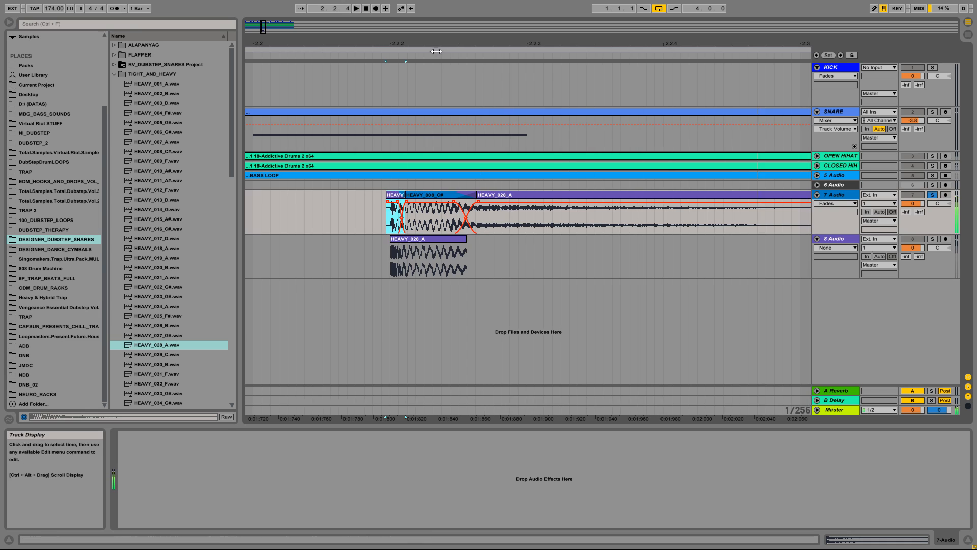
drag(433, 43, 433, 32)
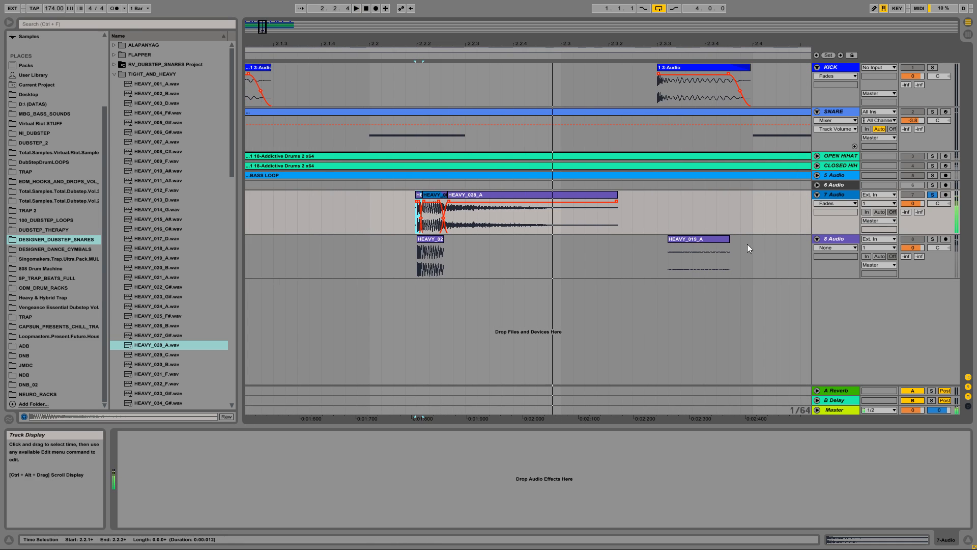
key(space)
Step: Clear the leftover clips on 8 Audio between 2.1.4 and 2.4.1, and delete the 7 Audio and 8 Audio tracks
drag(750, 247, 345, 253)
key(Delete)
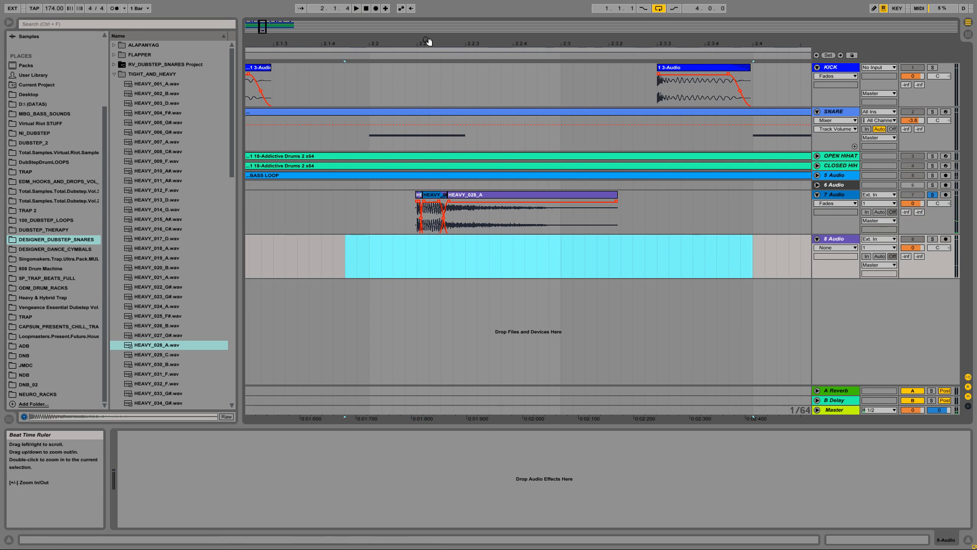
drag(427, 39, 430, 28)
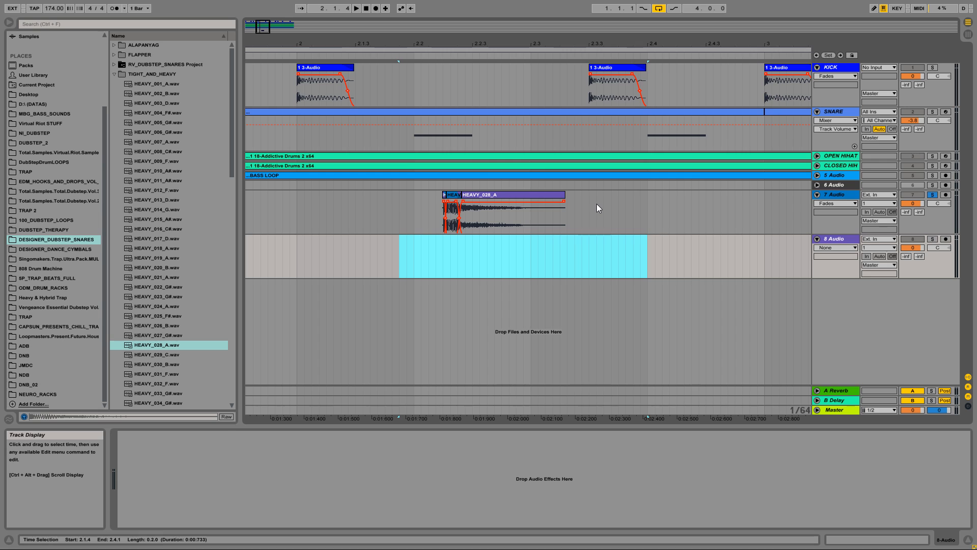
click(856, 196)
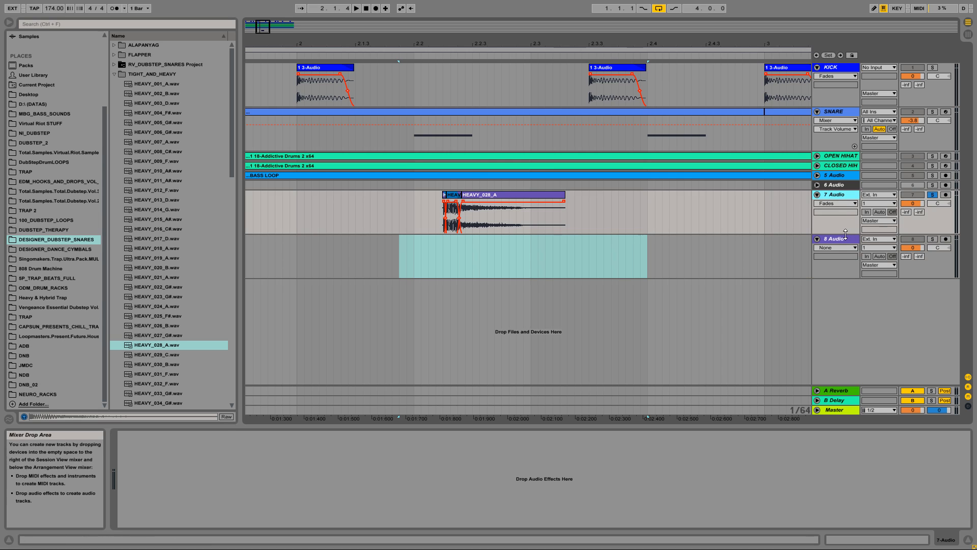
click(846, 240)
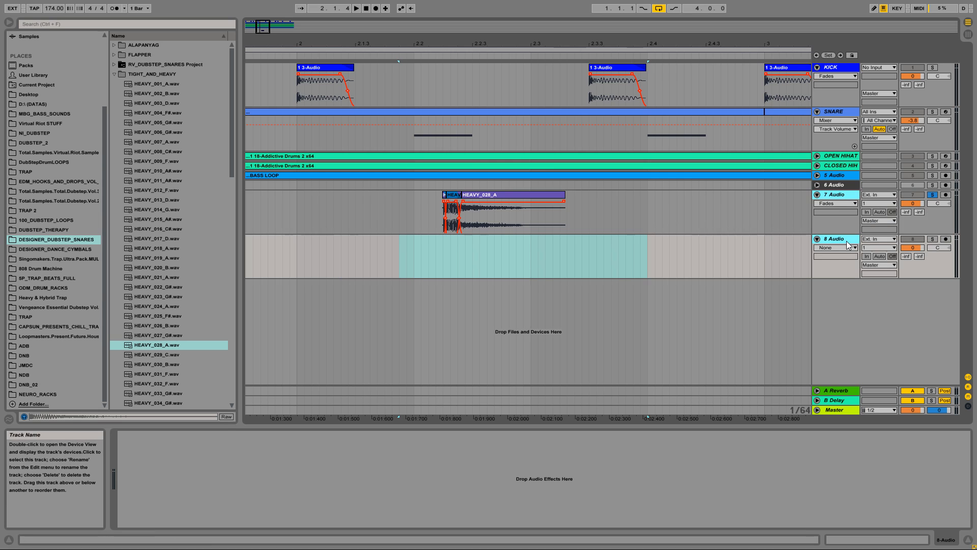
key(Delete)
Step: Show the SNARE track's devices and review the TRANSIENTS, TUMMIES and TAILS chains in the SNARE DESIGNER rack
double_click(837, 108)
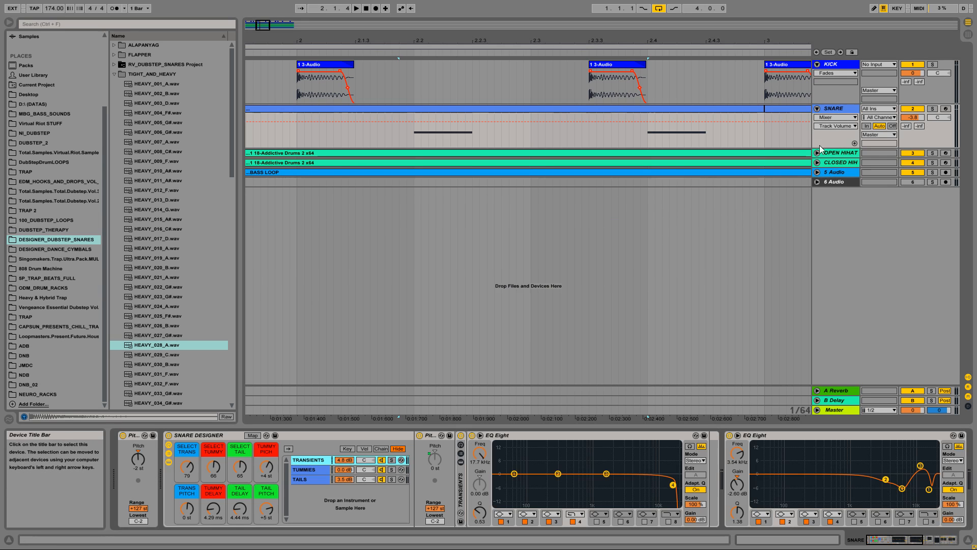
click(308, 468)
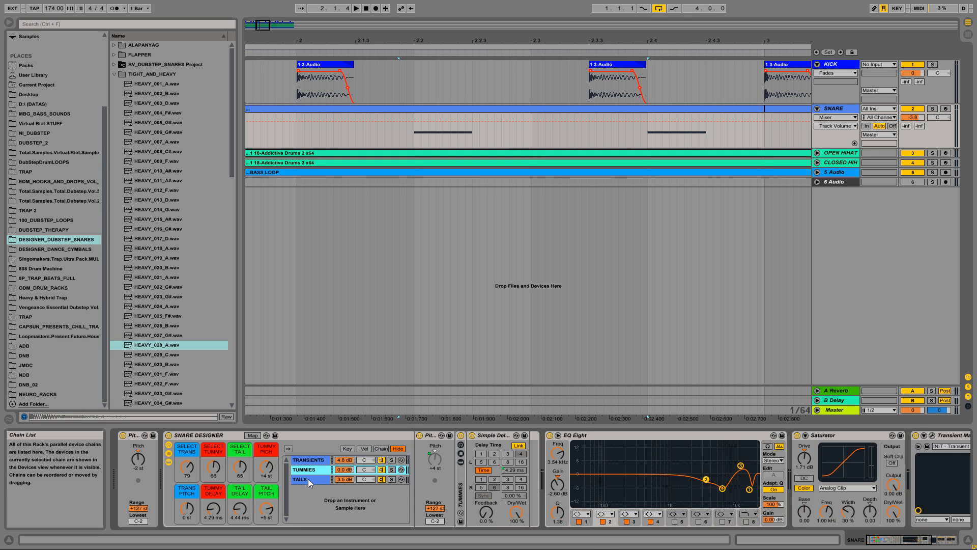
click(307, 479)
click(307, 473)
click(311, 461)
click(312, 472)
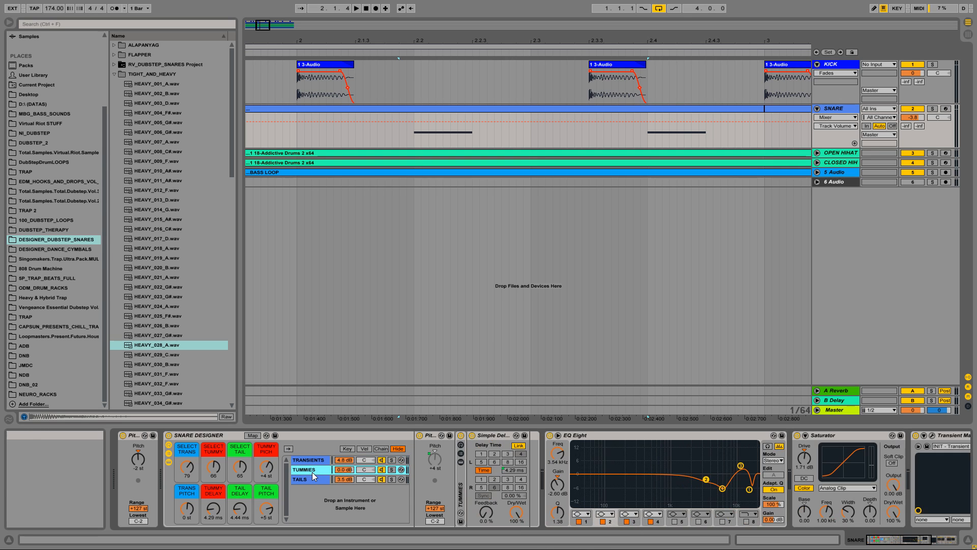
click(313, 479)
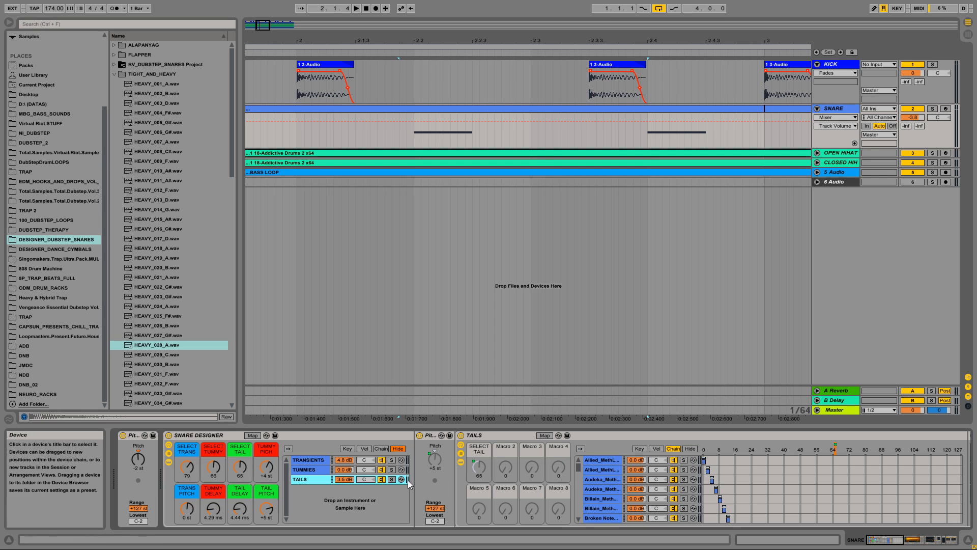
Step: Unfold the TRANSIENTS rack and examine its list of sample chains and the Allied_MethLab_Snare_01 sampler
click(308, 460)
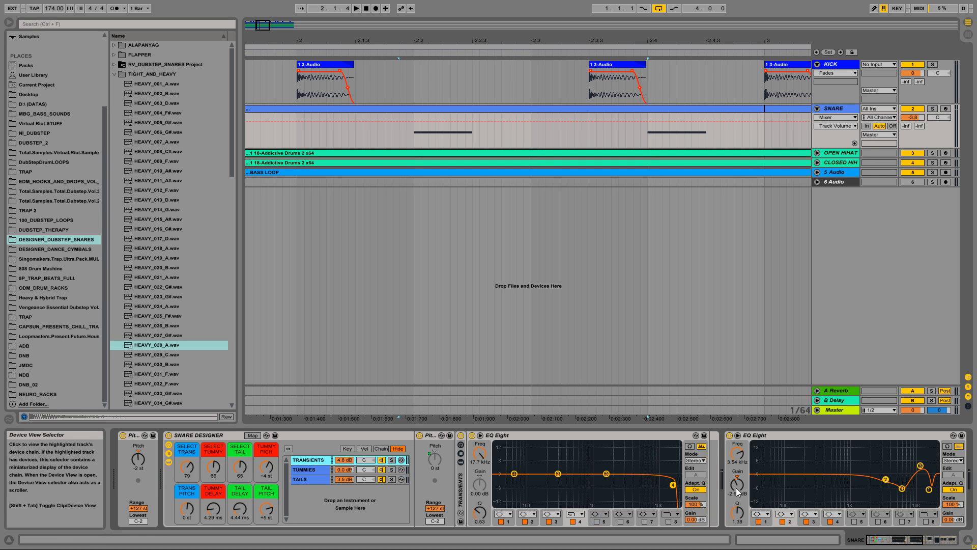
double_click(460, 480)
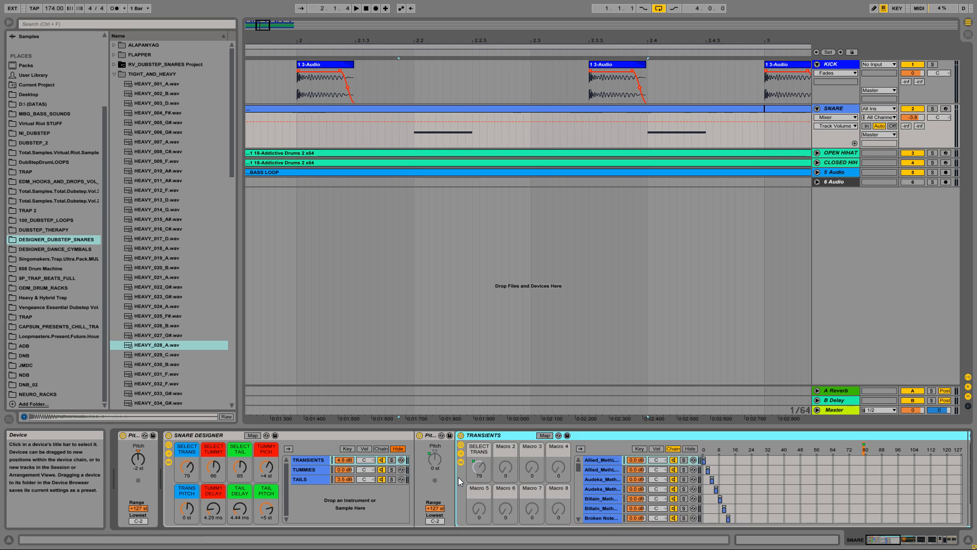
click(882, 541)
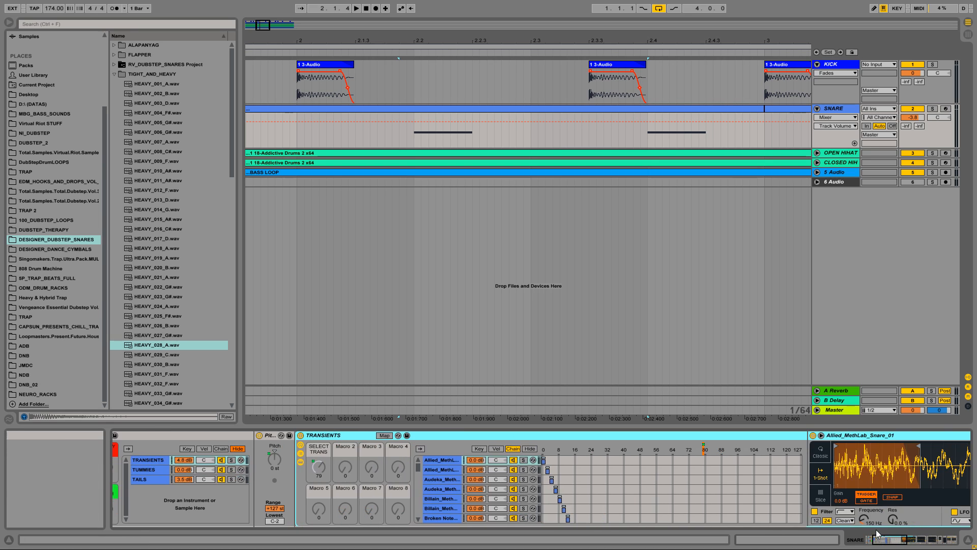
click(885, 541)
drag(270, 487, 264, 514)
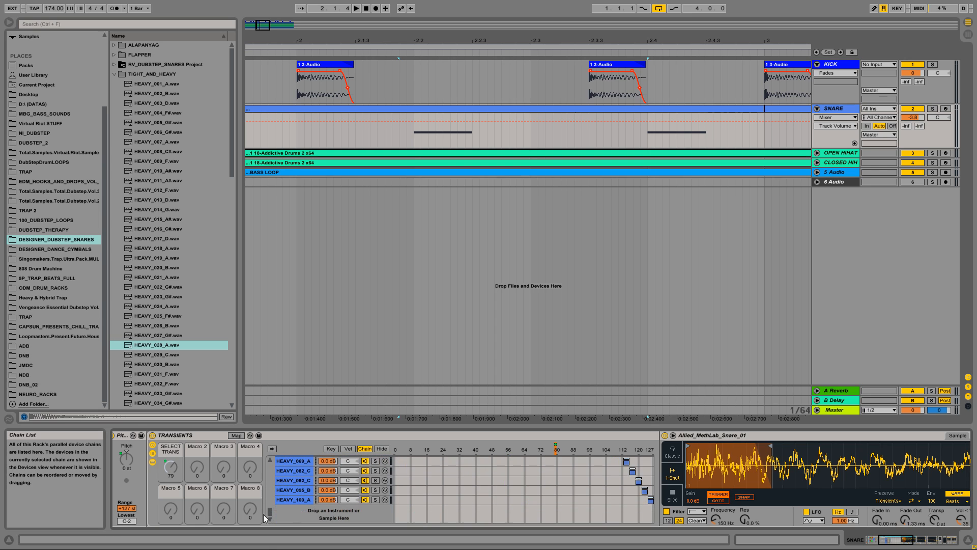
scroll(285, 484, up, 10)
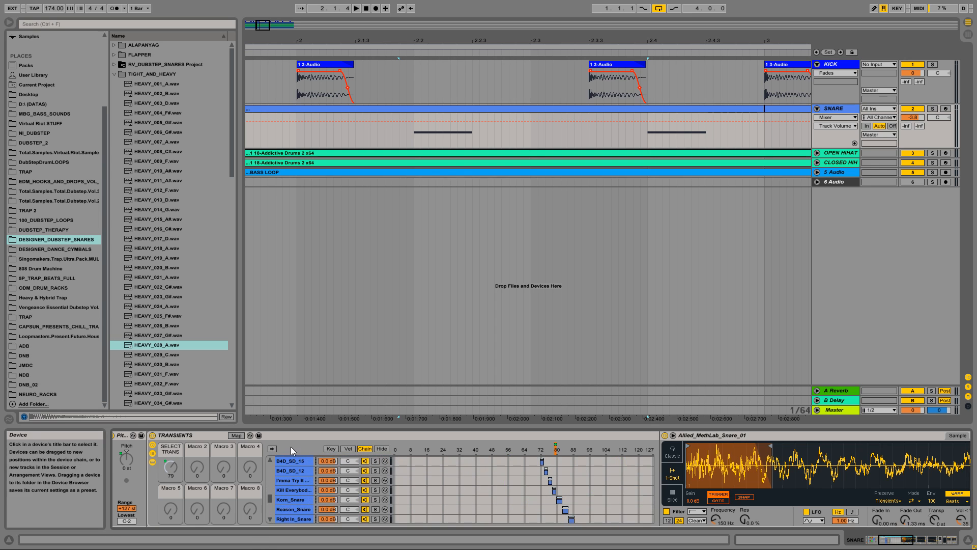
scroll(282, 471, up, 5)
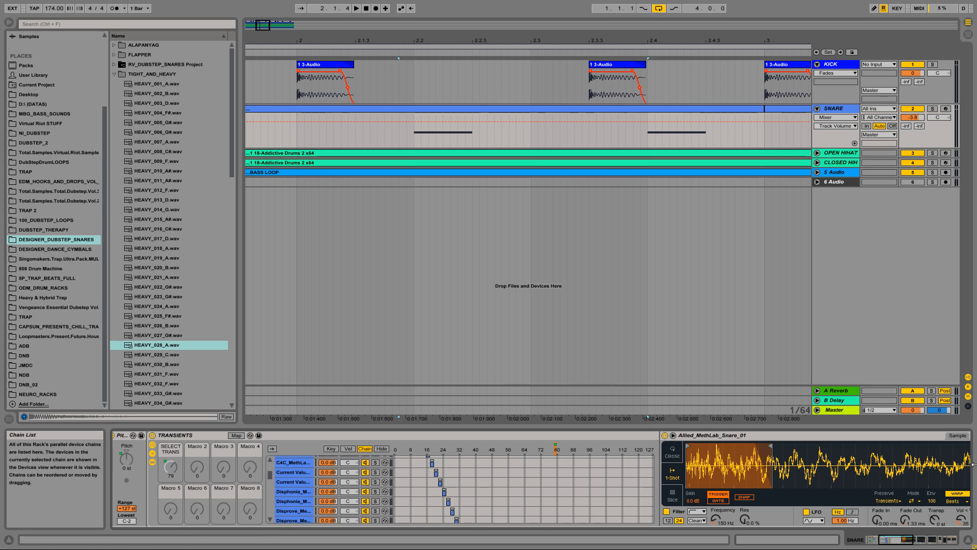
click(900, 541)
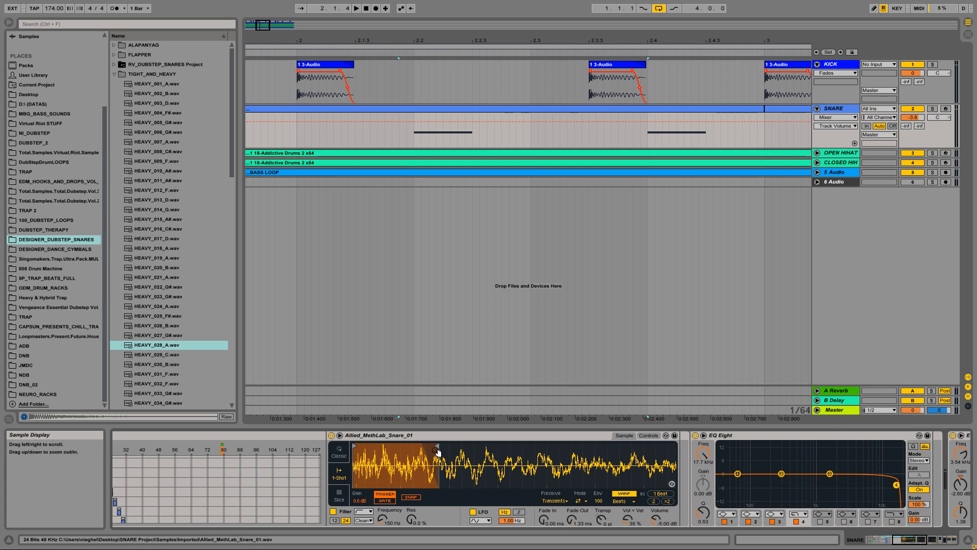
Step: Examine the transient samplers in the TRANSIENTS rack, from Allied_MethLab_Snare_01 through the Current Value and Disprove chains to Kursa_MethLab_Snare_01
mouse_move(472, 475)
mouse_down()
mouse_move(472, 453)
mouse_move(474, 475)
mouse_up()
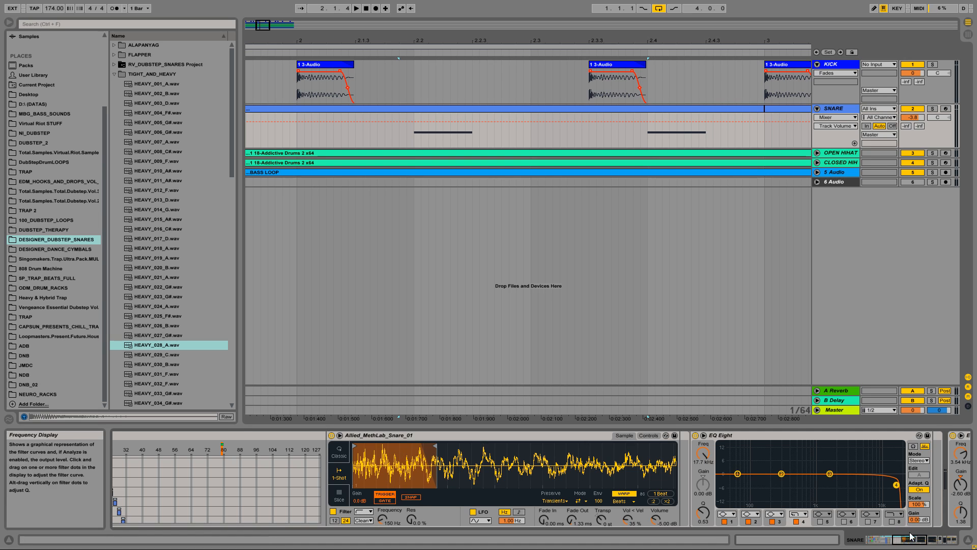
drag(915, 540, 899, 541)
click(334, 482)
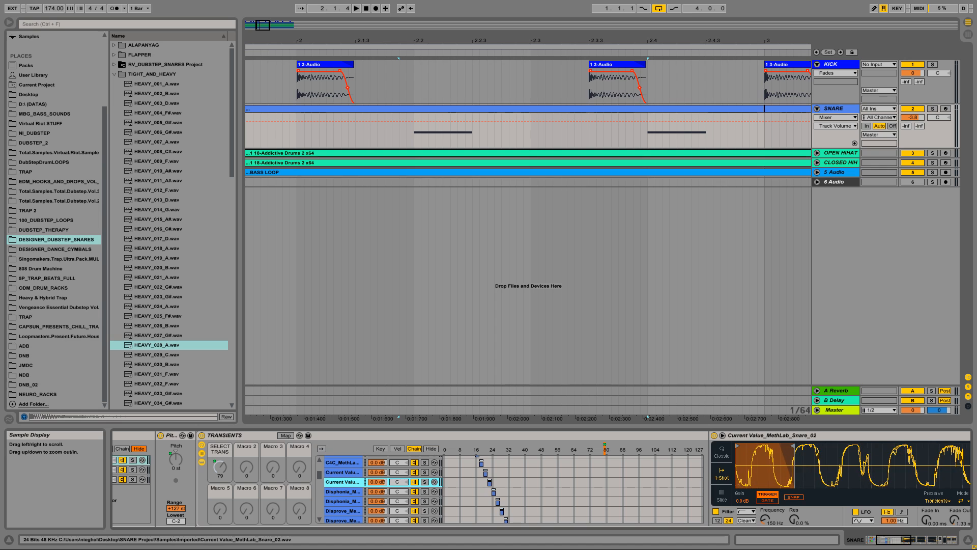
click(343, 492)
click(343, 510)
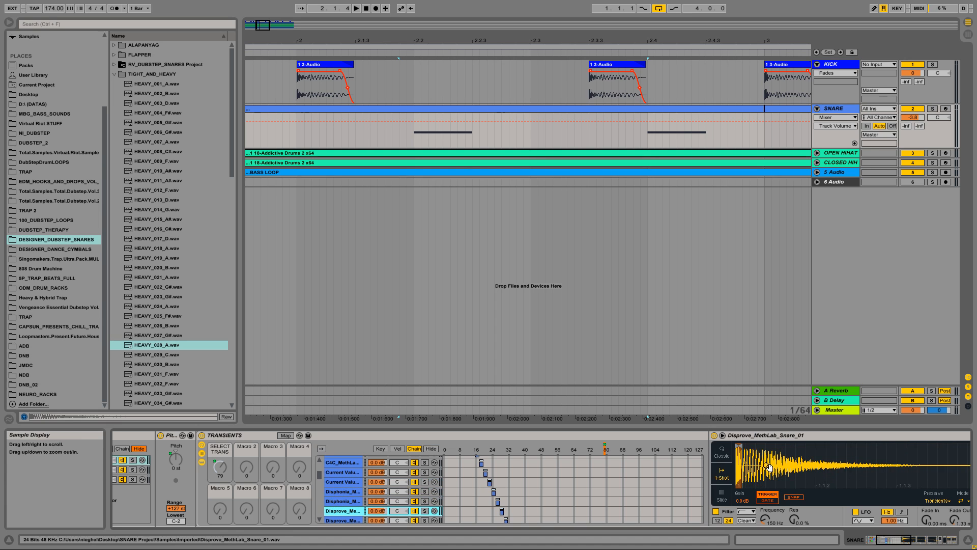
key(Down)
key(Down)
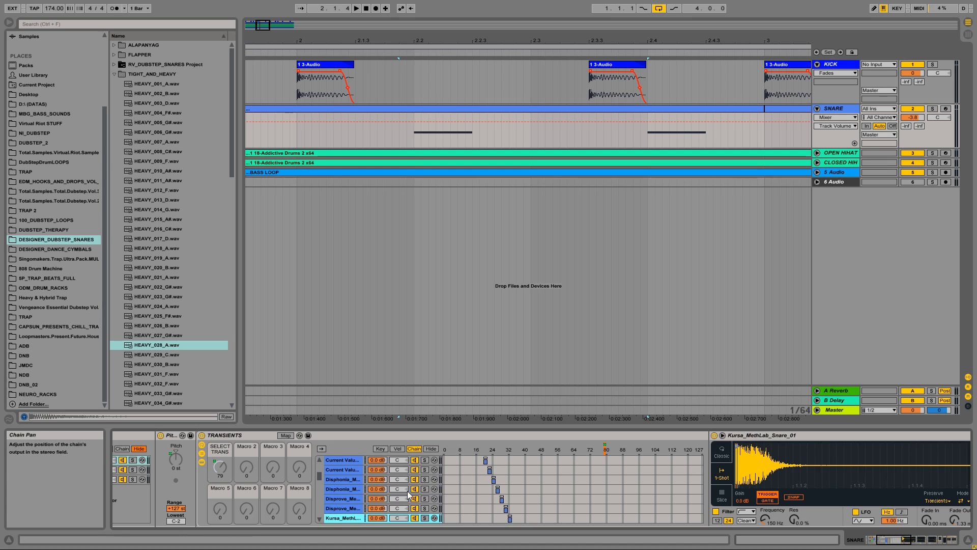
Step: Set the playback start at 2.4.1 on the SNARE track, and solo both the TRANSIENTS chain and the SNARE track
drag(896, 538, 882, 538)
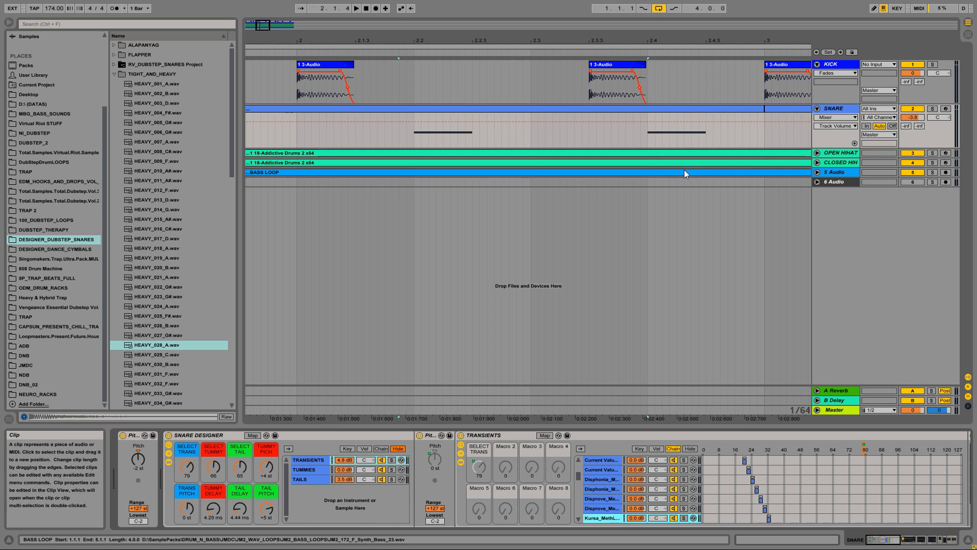
click(649, 126)
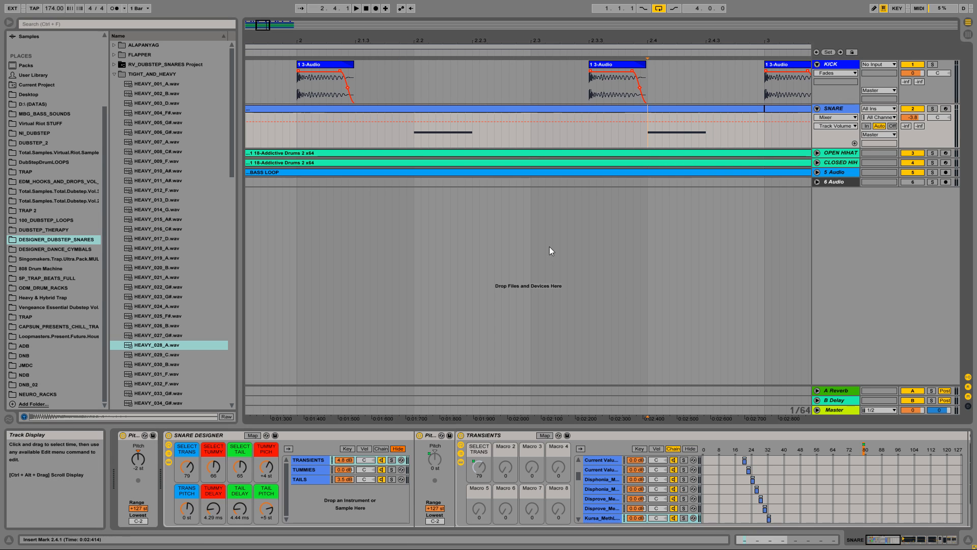
click(391, 461)
key(space)
click(932, 109)
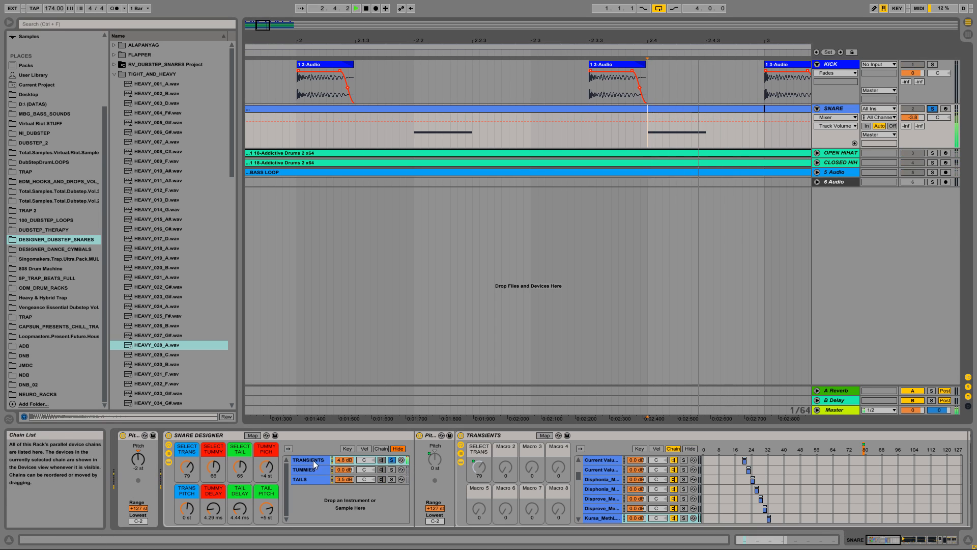
Step: Play the soloed transient layer repeatedly from 2.4.1, with the TRANSIENTS rack and its sampler in view
key(space)
mouse_move(875, 539)
mouse_down()
mouse_move(894, 540)
mouse_move(867, 539)
mouse_move(882, 540)
mouse_up()
key(space)
key(space)
key(space)
key(space)
key(space)
key(space)
key(space)
key(space)
key(space)
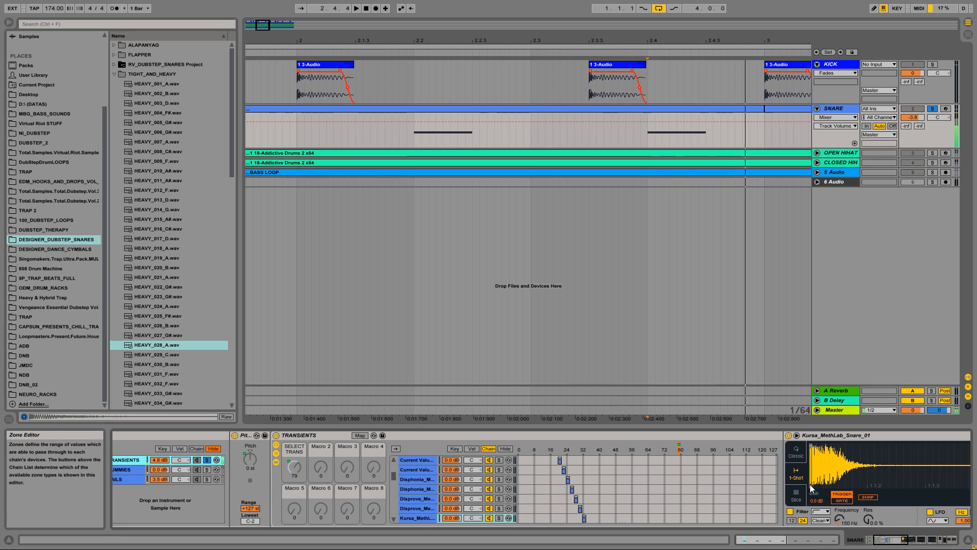
key(space)
key(space)
key(space)
key(space)
key(space)
key(space)
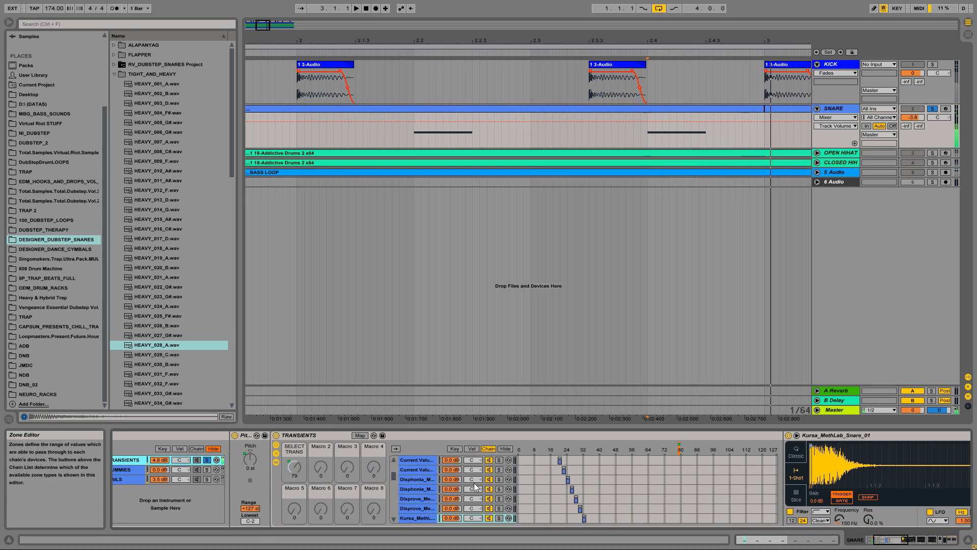
key(space)
key(space)
Step: Show the Disphonia_MethLab_Snare_01 sampler in the TRANSIENTS rack and replay the soloed transient layer
click(429, 482)
scroll(429, 483, down, 3)
key(space)
key(space)
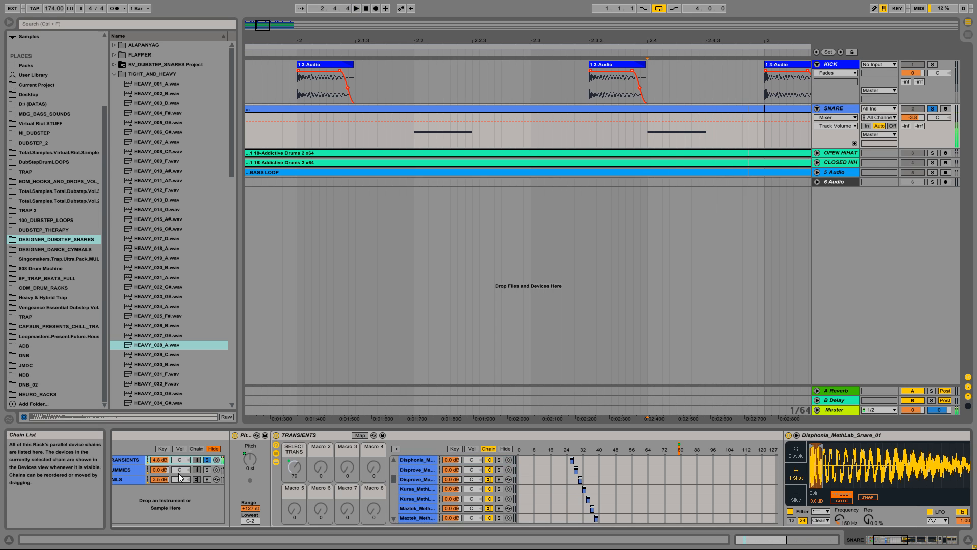
key(space)
key(space)
Step: Solo the TUMMIES chain in SNARE DESIGNER, unfold its rack and play the tummy layer
click(125, 471)
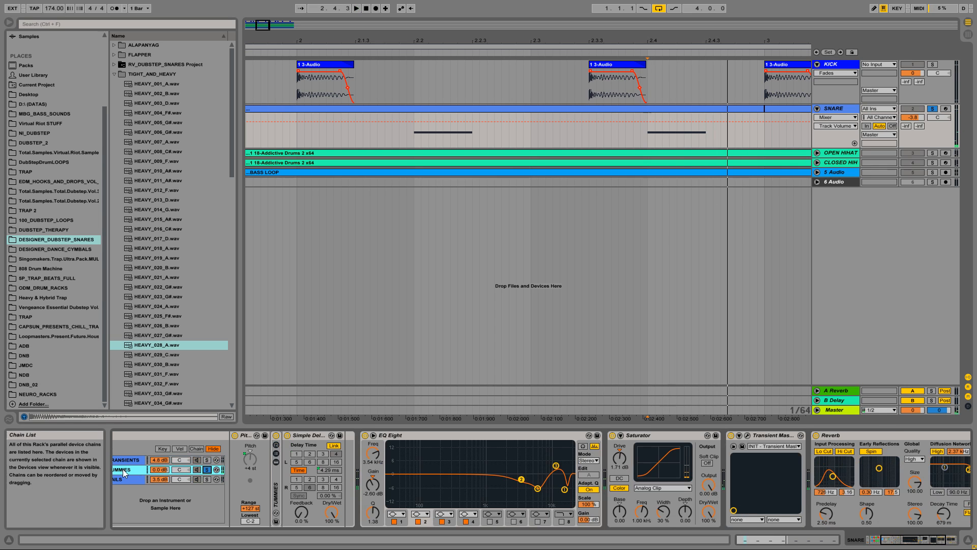
click(275, 477)
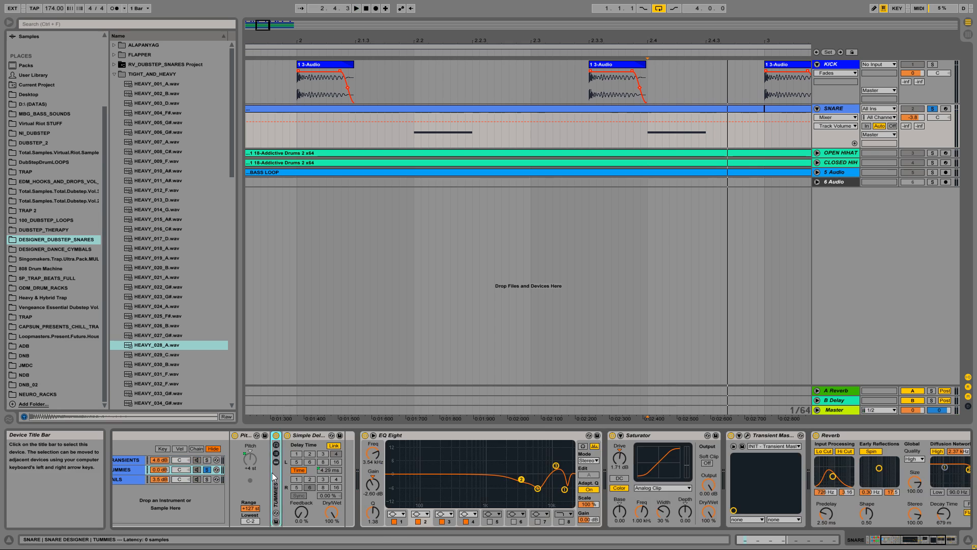
double_click(274, 477)
key(space)
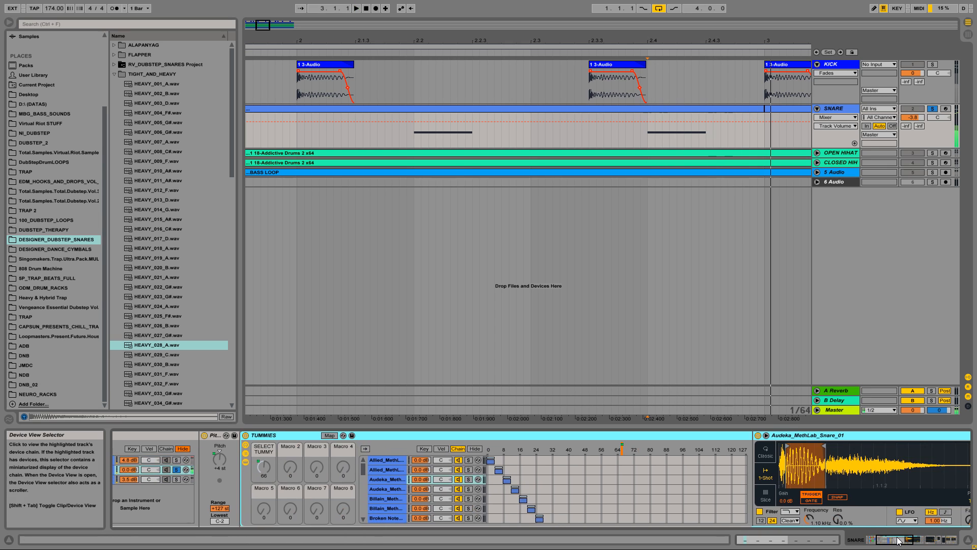
Step: Examine the Audeka_MethLab_Snare_01 sampler's tummy region up close, along with its filter type and the effects following it
drag(898, 541, 891, 541)
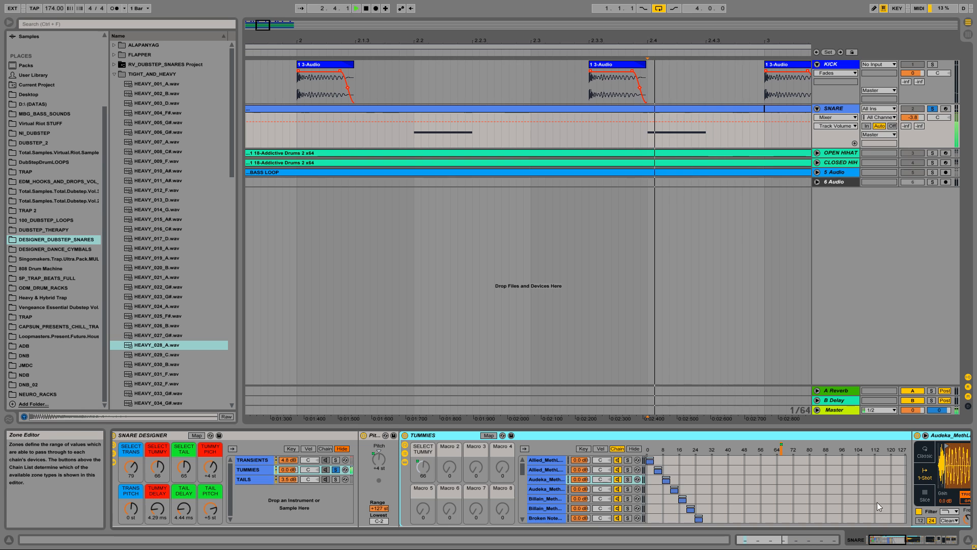
click(915, 509)
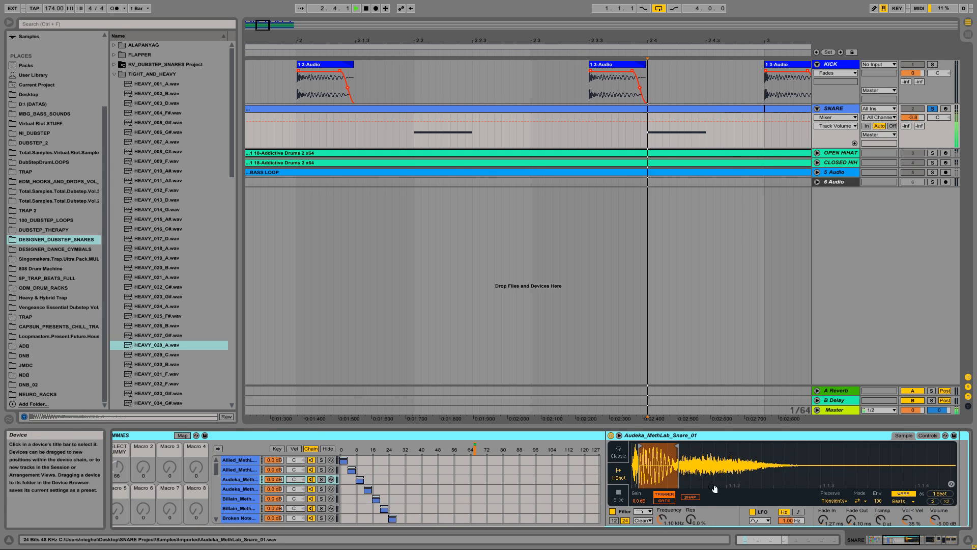
drag(714, 489, 678, 468)
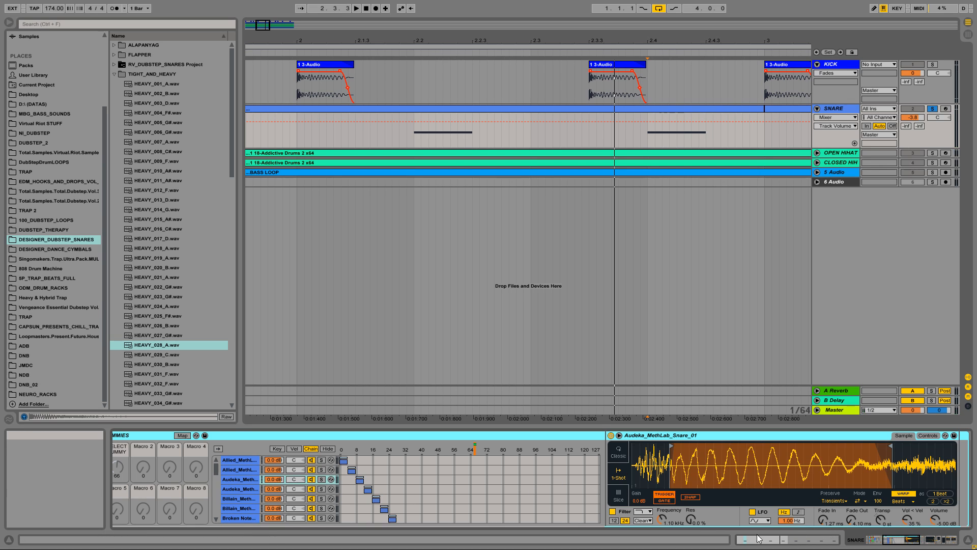
click(643, 511)
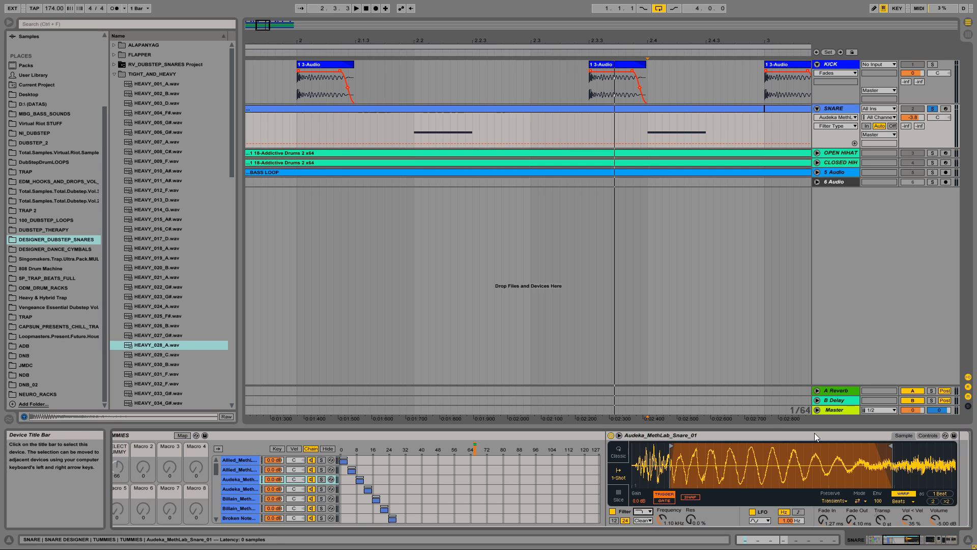
click(911, 538)
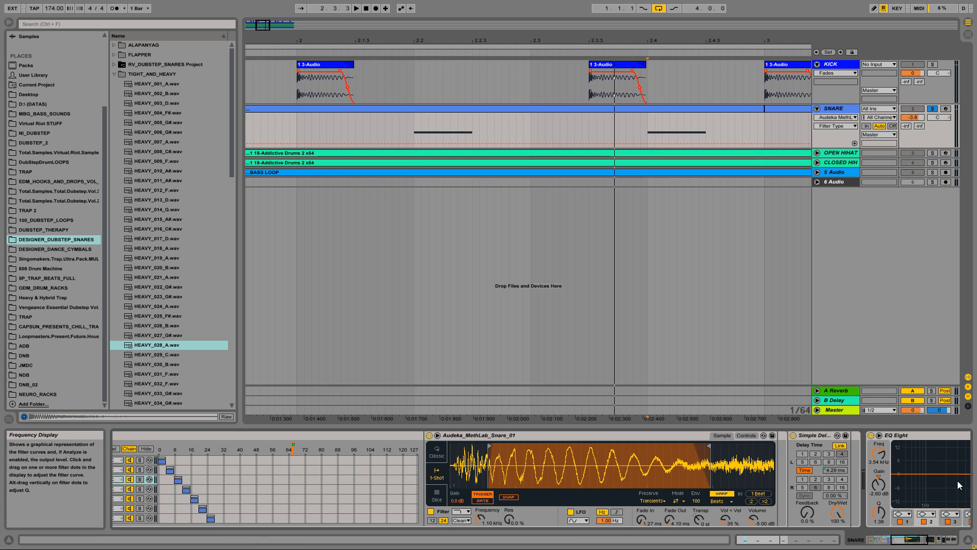
Step: Solo the TAILS chain in SNARE DESIGNER, play the tail layer and show its B4D_SD_30 sampler
click(883, 538)
key(space)
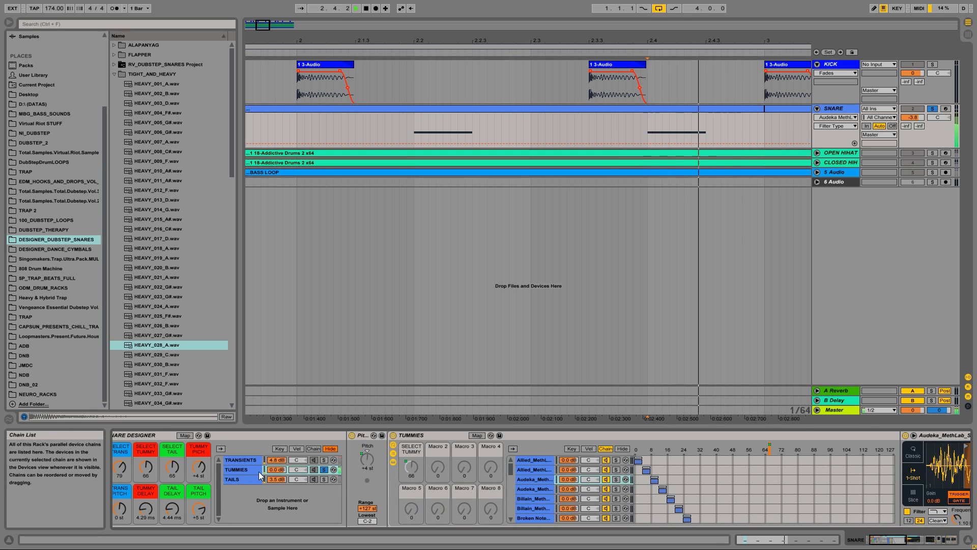
click(325, 480)
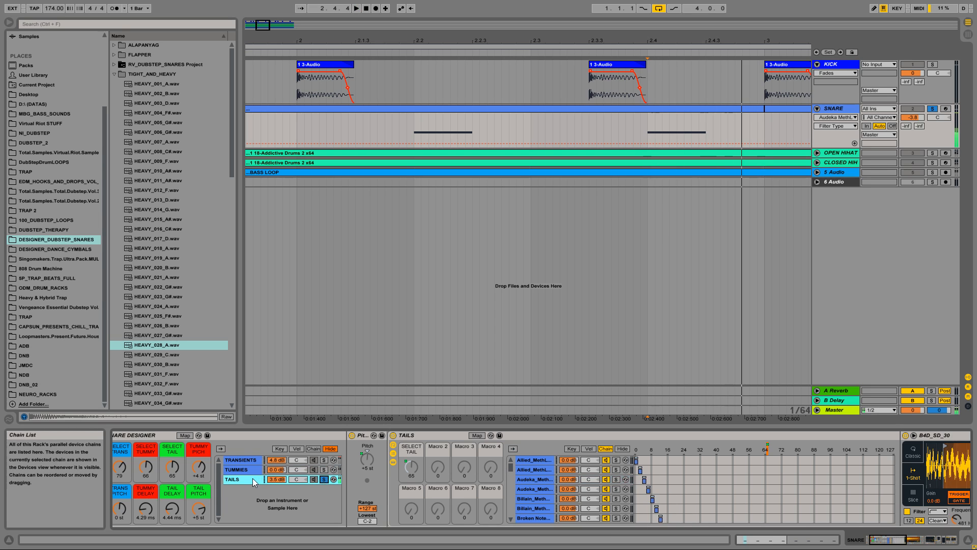
click(887, 545)
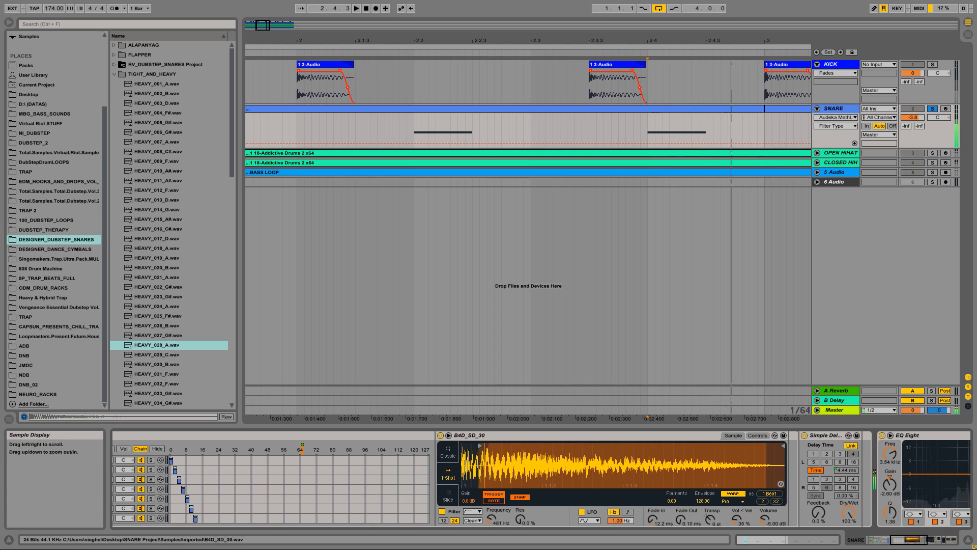
Step: Inspect the start of the tail region in the B4D_SD_30 waveform and the sampler's filter type
drag(486, 461, 486, 483)
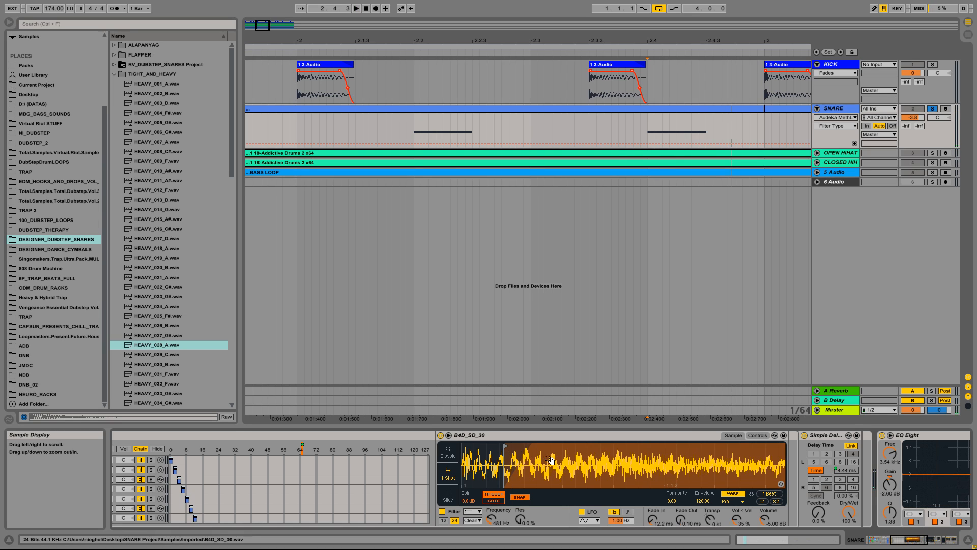
mouse_move(535, 475)
mouse_down()
mouse_move(518, 472)
mouse_move(529, 453)
mouse_up()
click(474, 510)
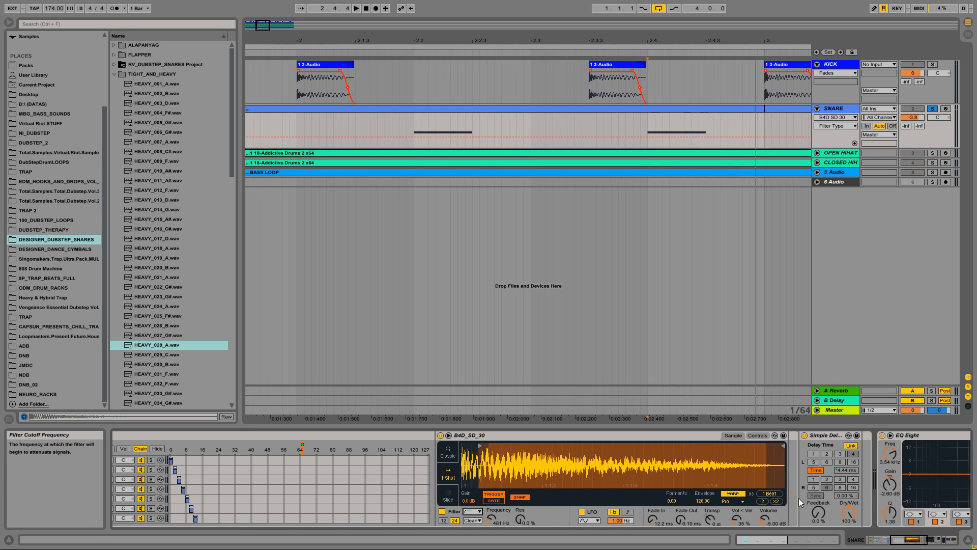
Step: Turn off the solo on the TAILS chain and select TRANSIENTS, TUMMIES and TAILS in turn
mouse_move(907, 539)
mouse_down()
mouse_move(914, 539)
mouse_move(890, 543)
mouse_up()
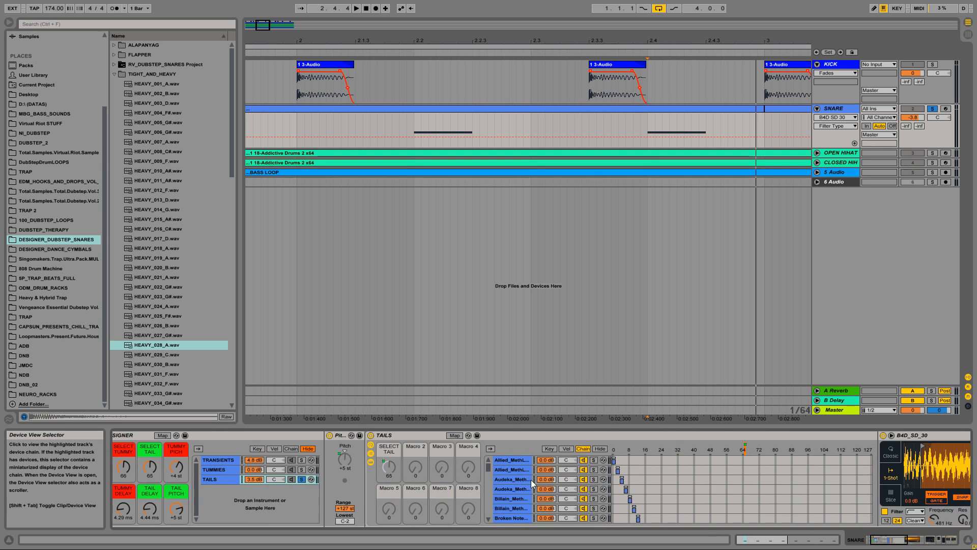
click(300, 479)
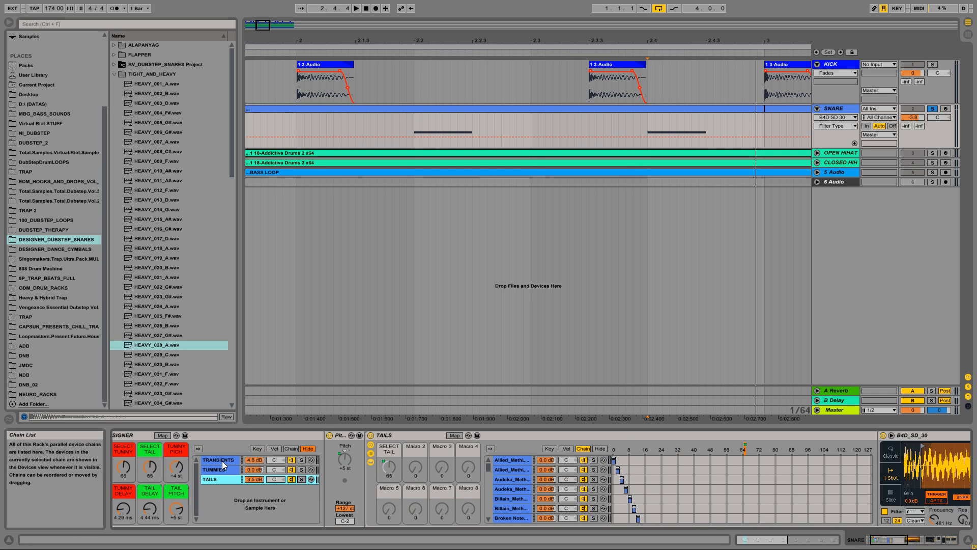
click(222, 460)
click(215, 469)
click(211, 480)
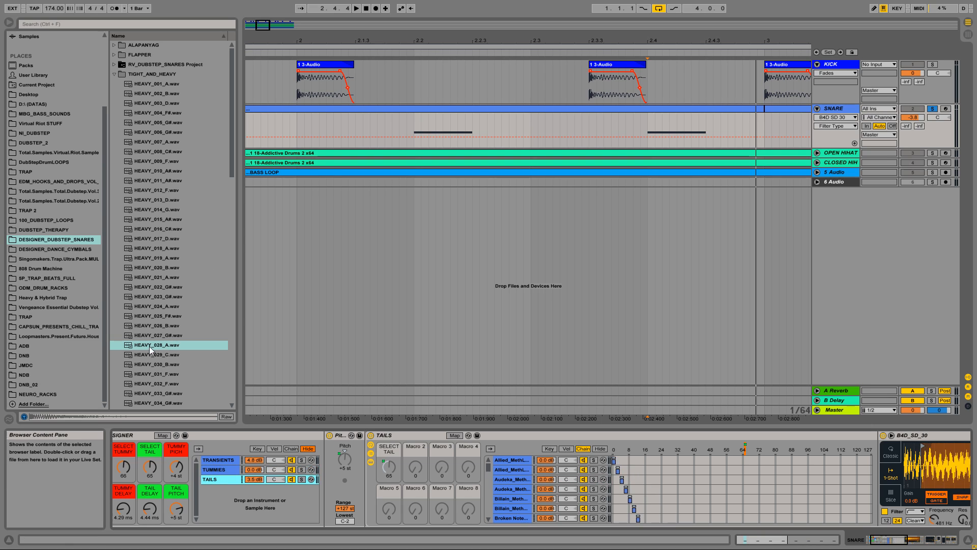
Step: Place HEAVY_028_A.wav on a new audio track at 2.1.2 and mark where its transient gives way to the tummy
drag(150, 347, 340, 257)
drag(330, 40, 344, 117)
click(331, 212)
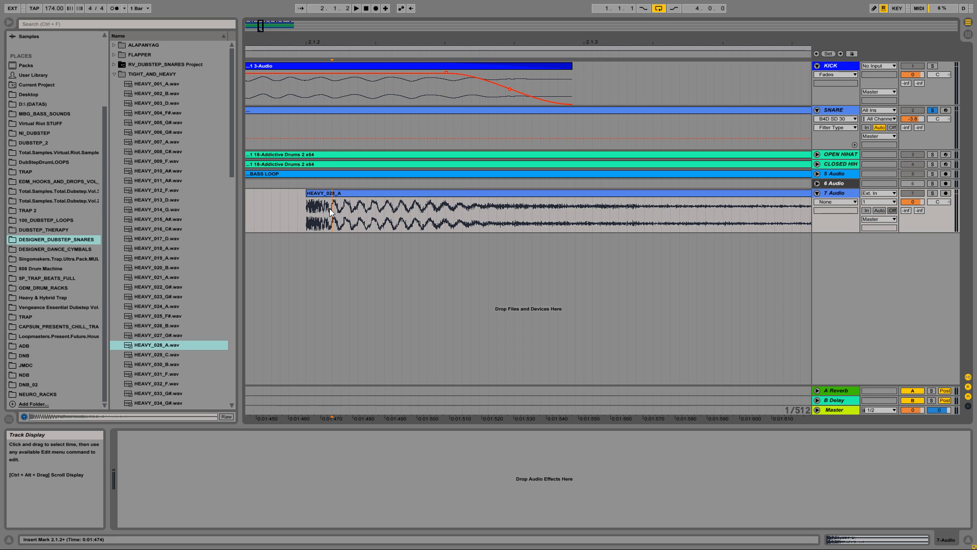
scroll(317, 78, up, 3)
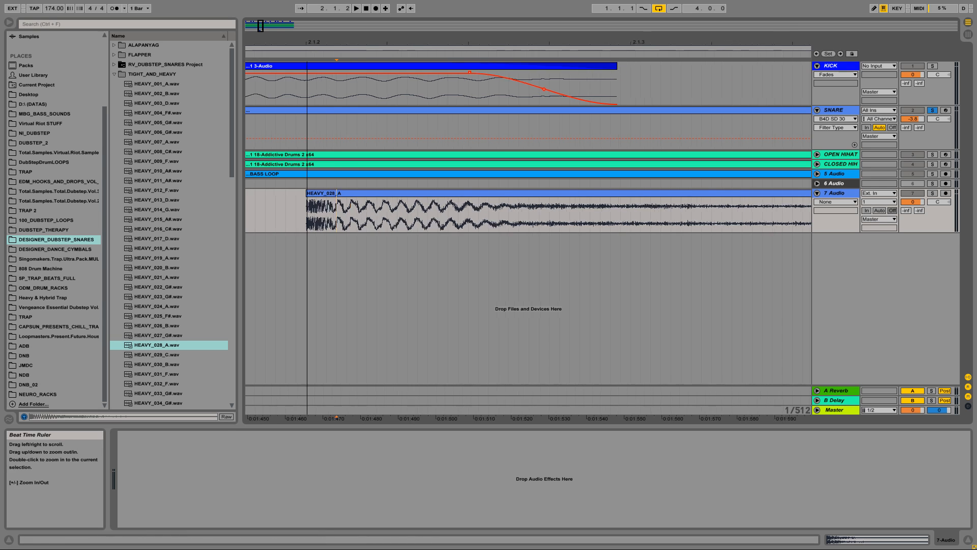
click(331, 208)
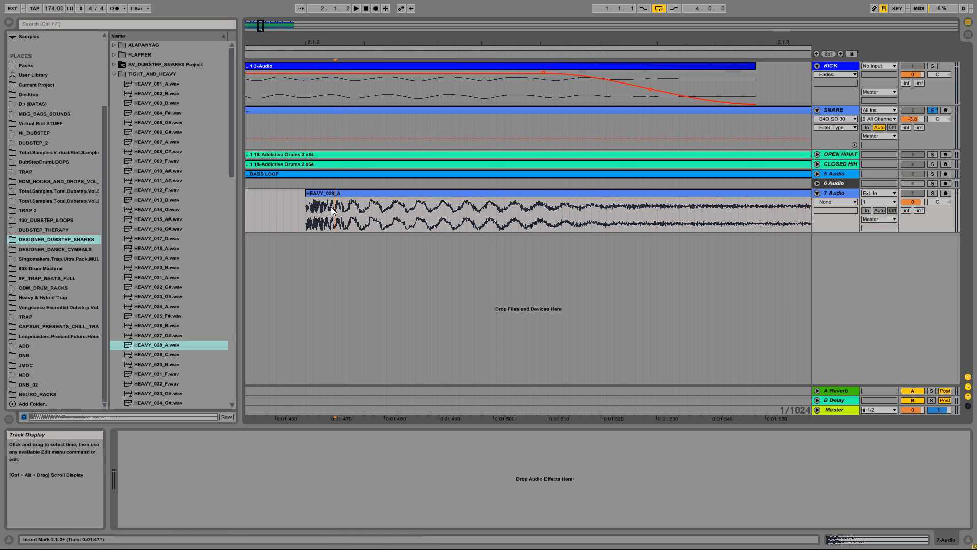
scroll(524, 129, down, 2)
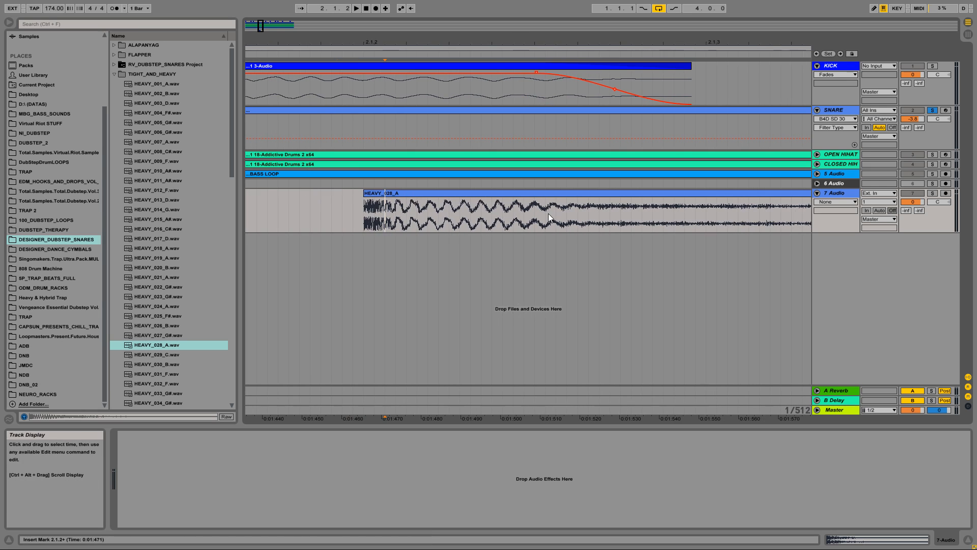
Step: Return to the SNARE track's devices and show the TRANSIENTS chain's rack
click(833, 113)
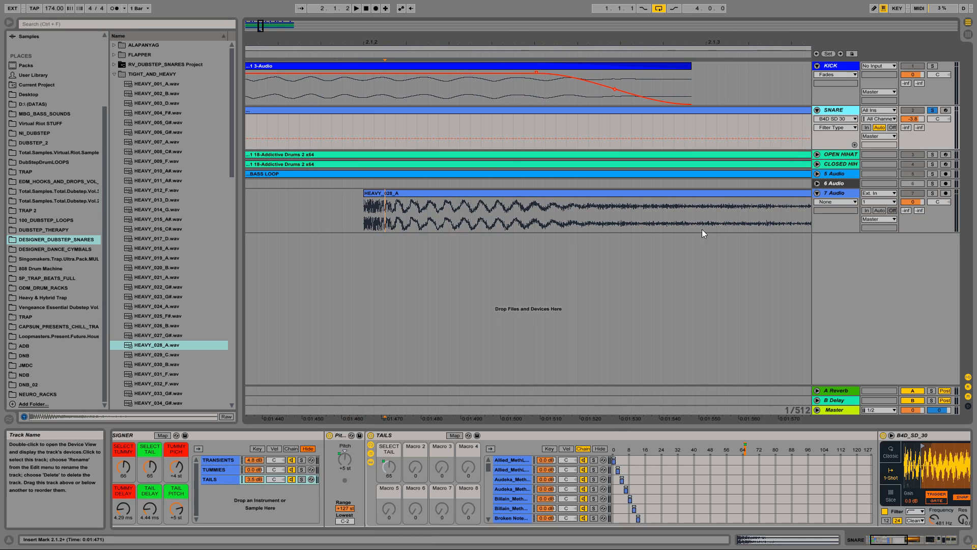
click(218, 460)
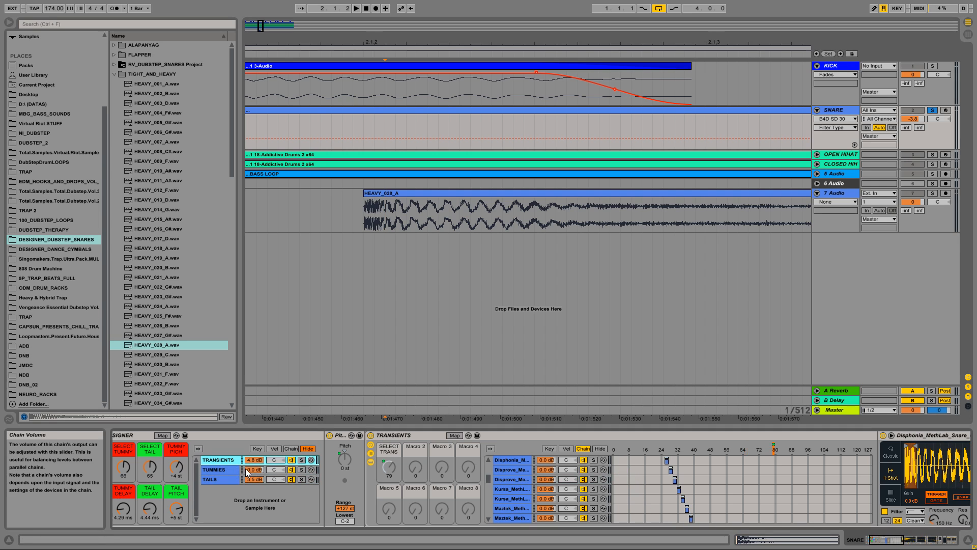
double_click(416, 437)
Step: Show the TUMMIES chain and examine its Audeka_MethLab_Snare_01 sampler and the Simple Delay after it
click(232, 469)
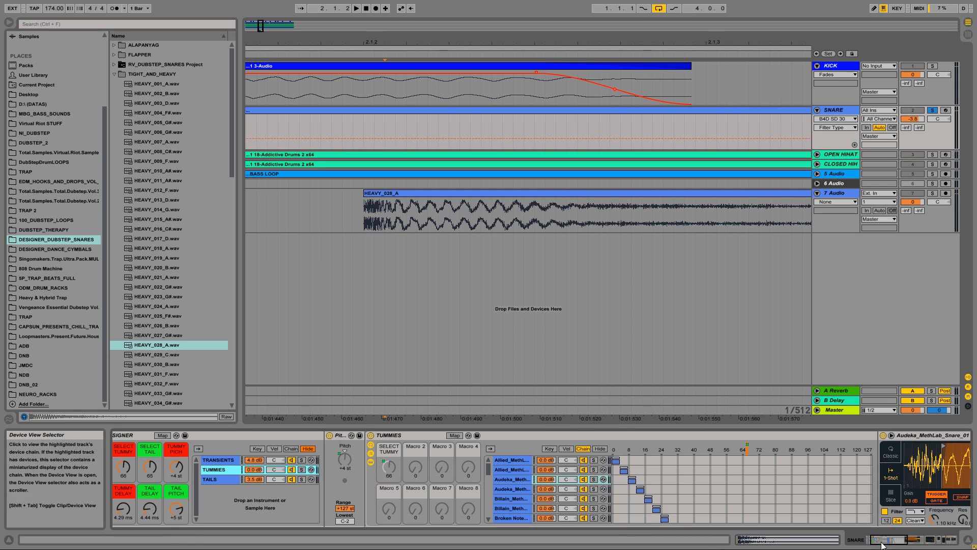
drag(879, 539, 901, 533)
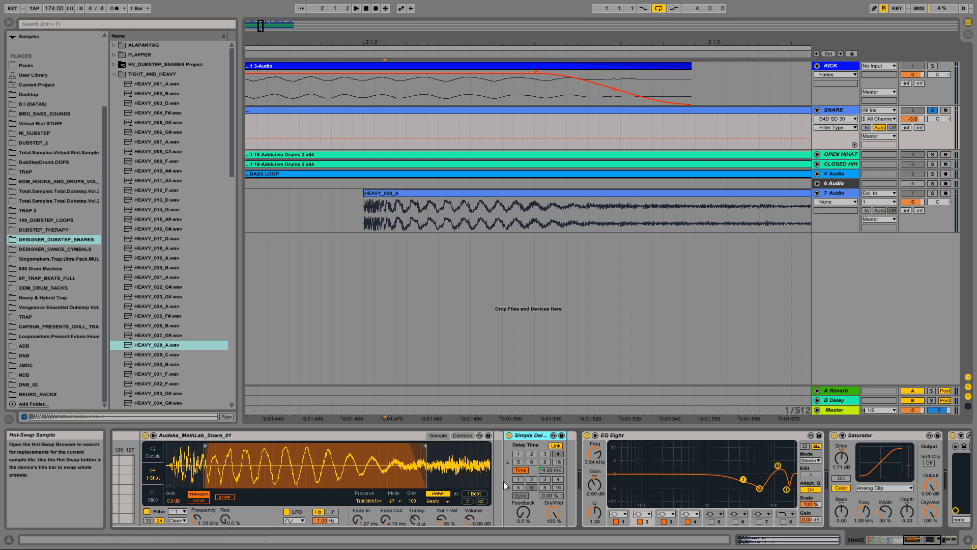
click(540, 472)
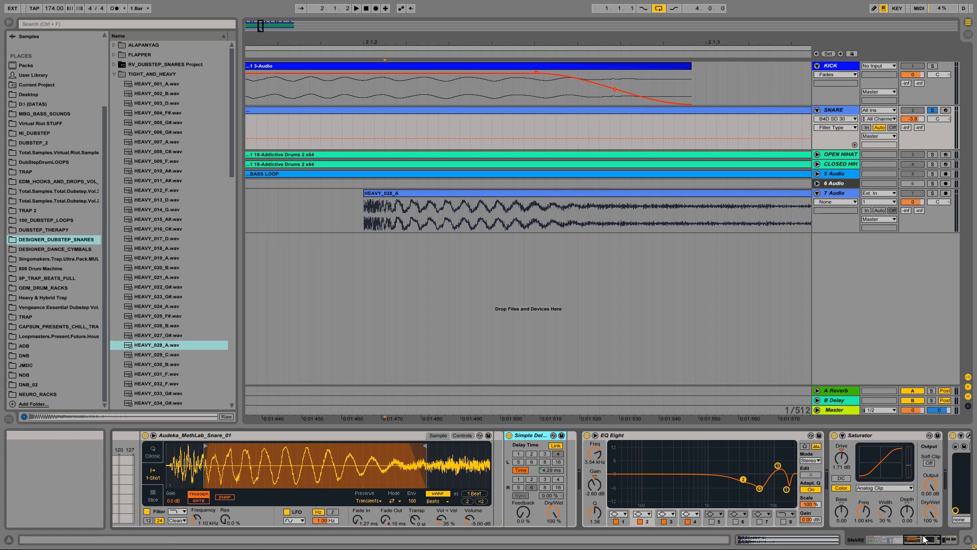
Step: Return to the SNARE DESIGNER rack and inspect its SELECT TUMMY and TUMMY DELAY macros
click(876, 537)
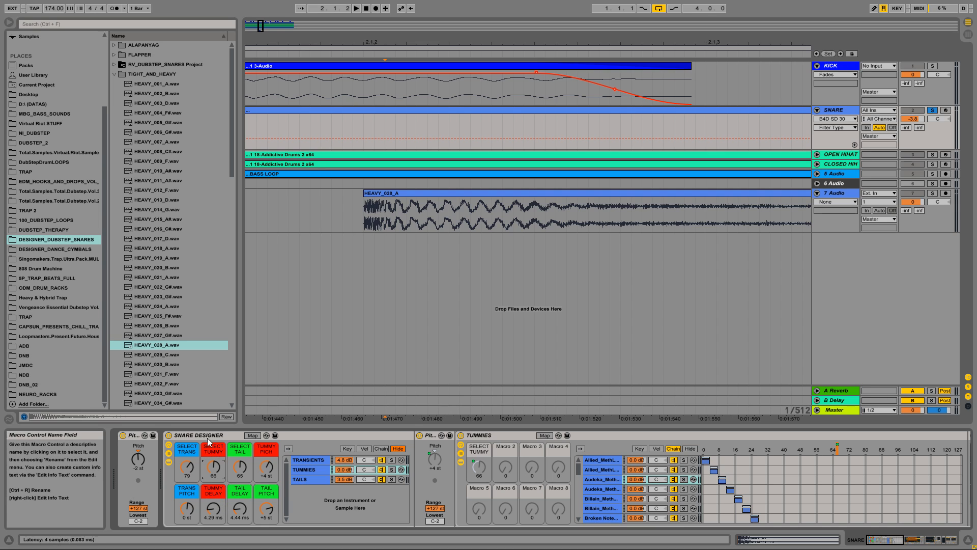
click(213, 466)
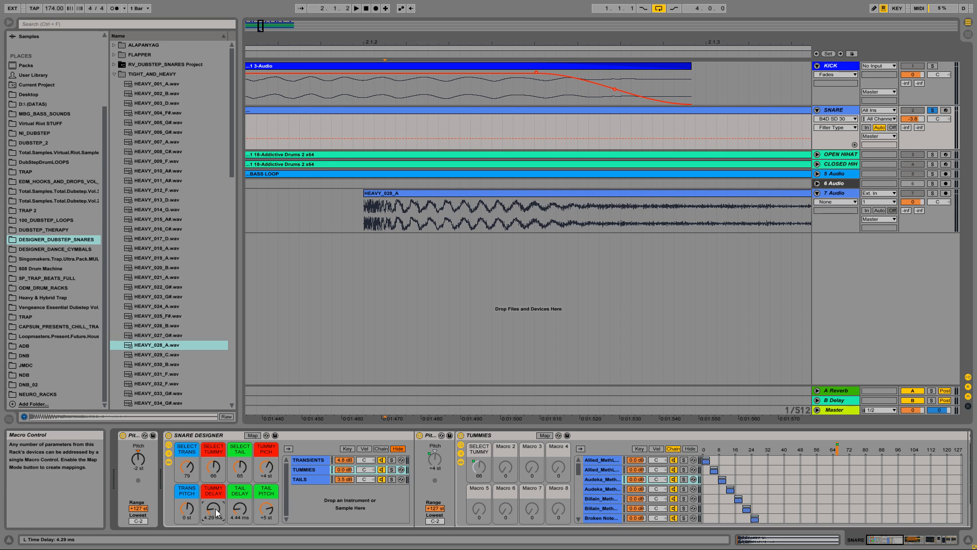
click(213, 507)
Step: Show the TAILS chain with its rack folded and examine its Simple Delay alongside the TAIL DELAY macro
click(313, 479)
double_click(484, 435)
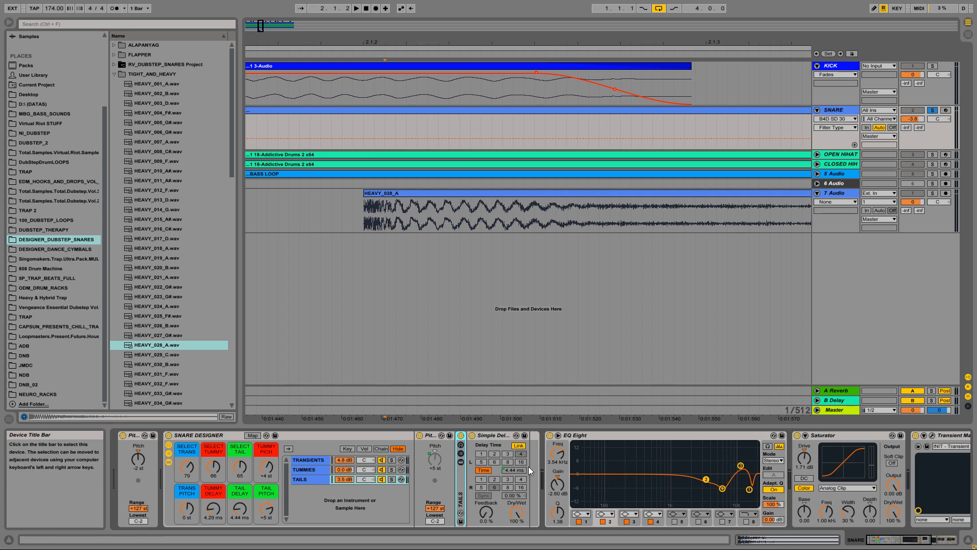
click(490, 437)
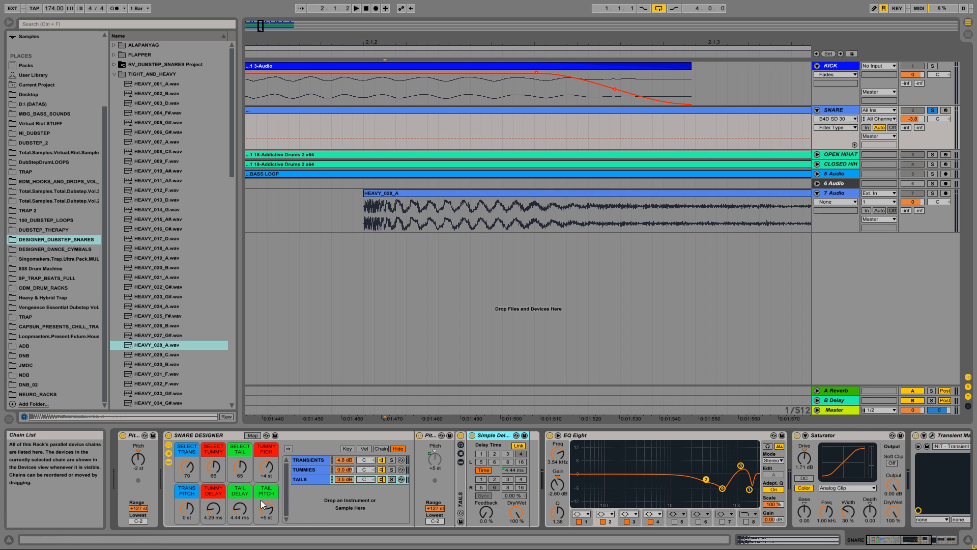
click(241, 490)
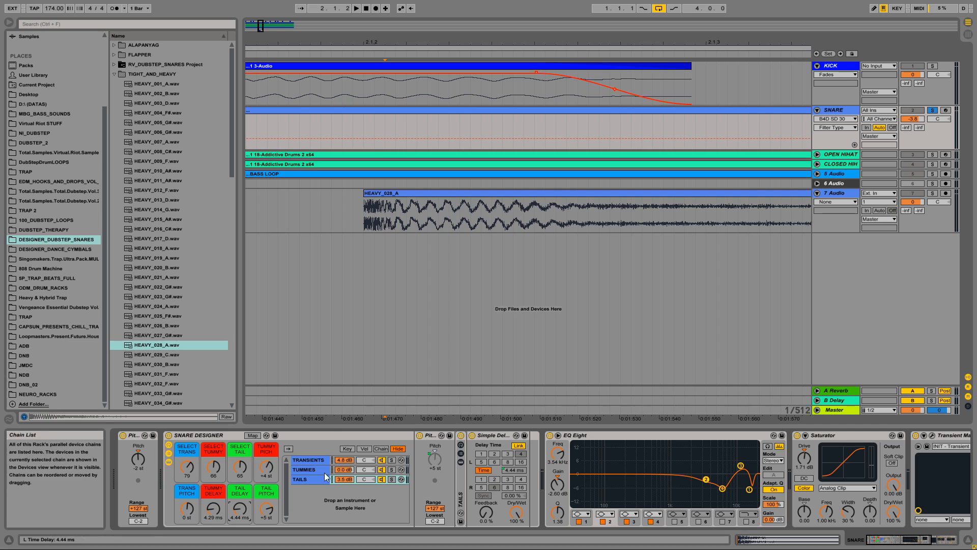
Step: Show the TRANSIENTS chain, unfold its sampler rack and set the SELECT TRANS macro to 92
click(306, 460)
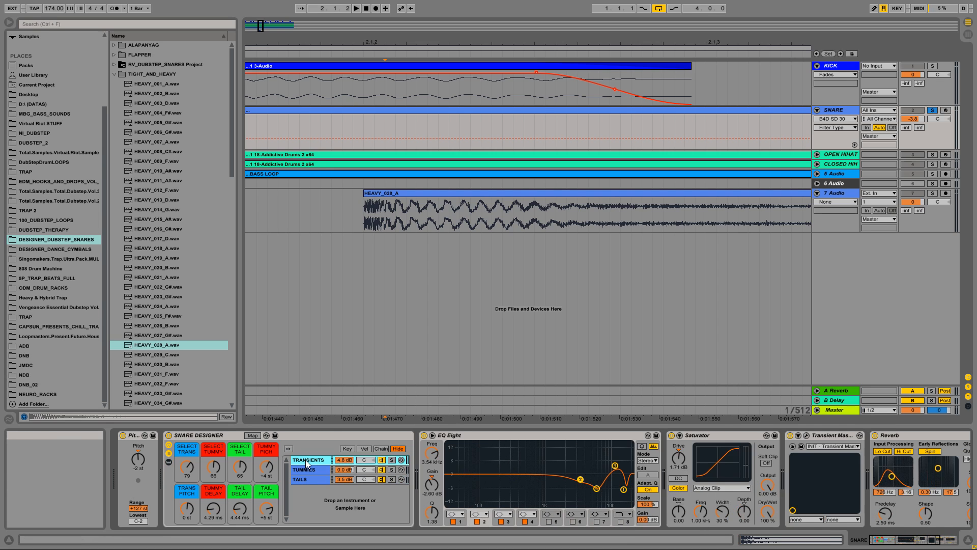
click(460, 481)
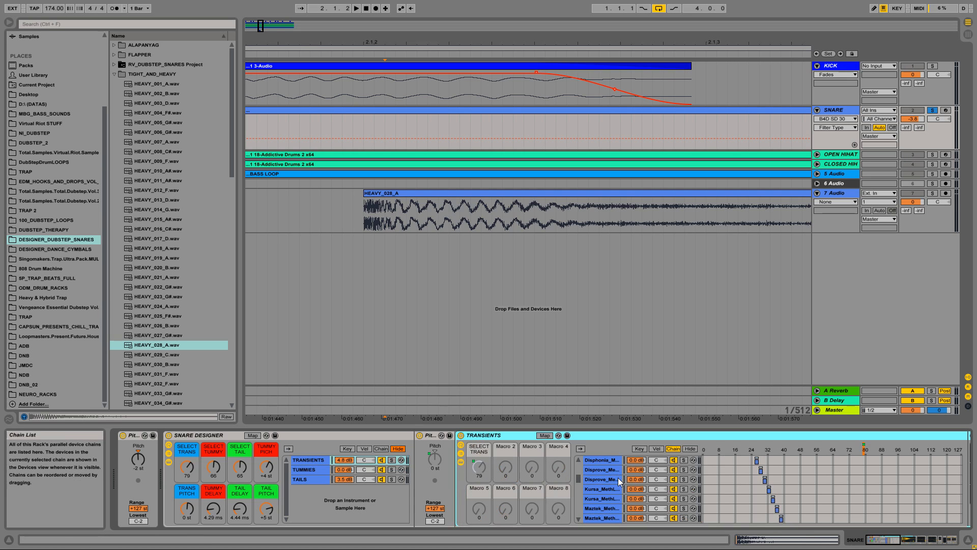
scroll(759, 486, up, 5)
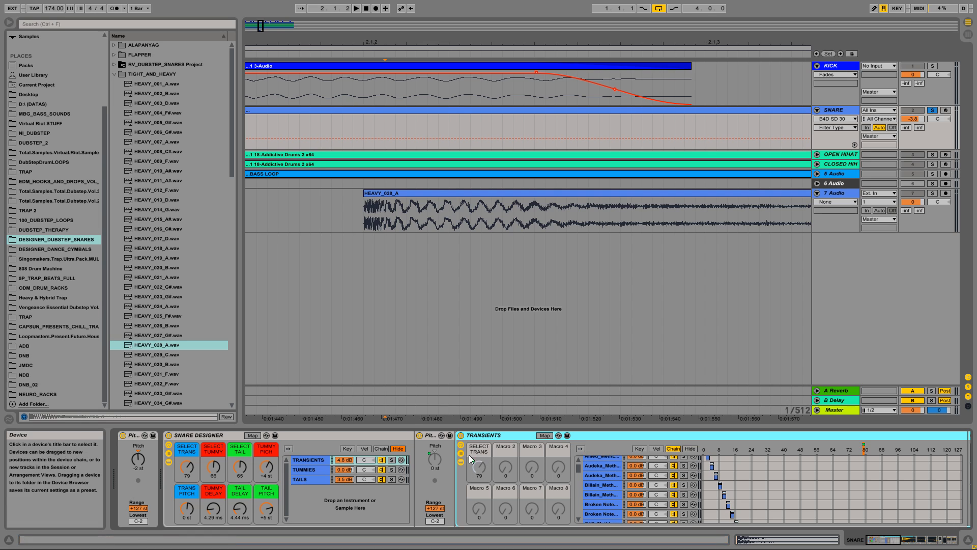
drag(187, 466, 188, 459)
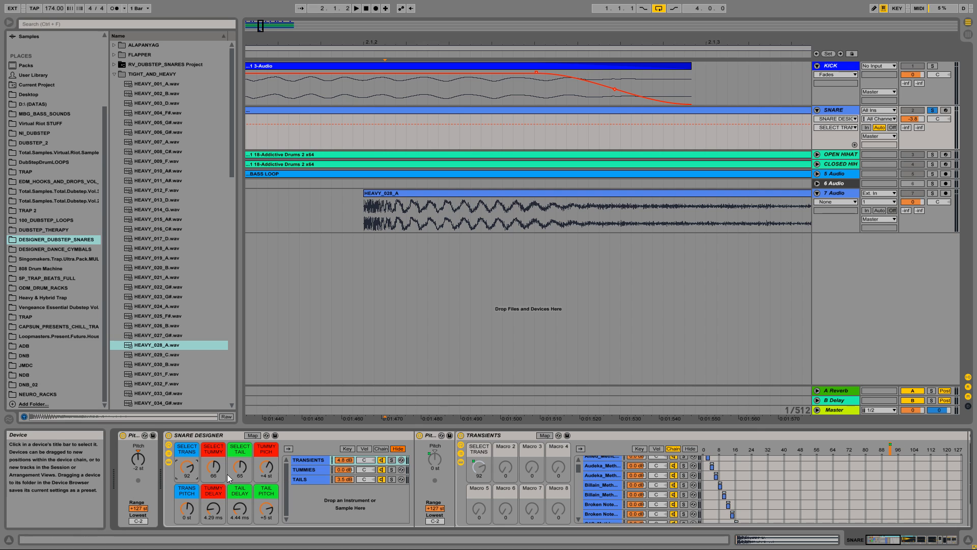
mouse_move(187, 466)
mouse_down()
mouse_move(187, 521)
mouse_move(185, 448)
mouse_up()
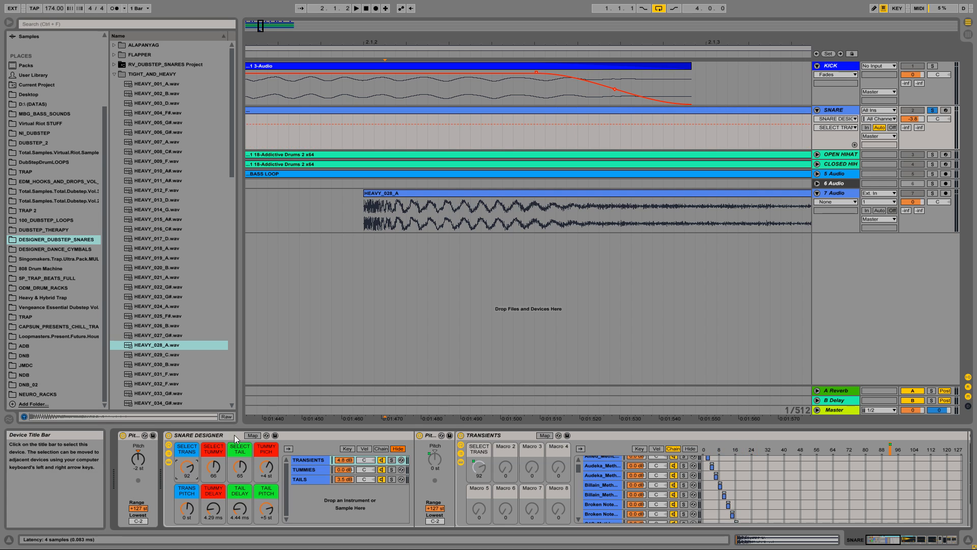
Step: Show the TUMMIES chain and the unfolded TAILS rack in turn, trying out the SELECT TUMMY and SELECT TAIL macros
click(314, 469)
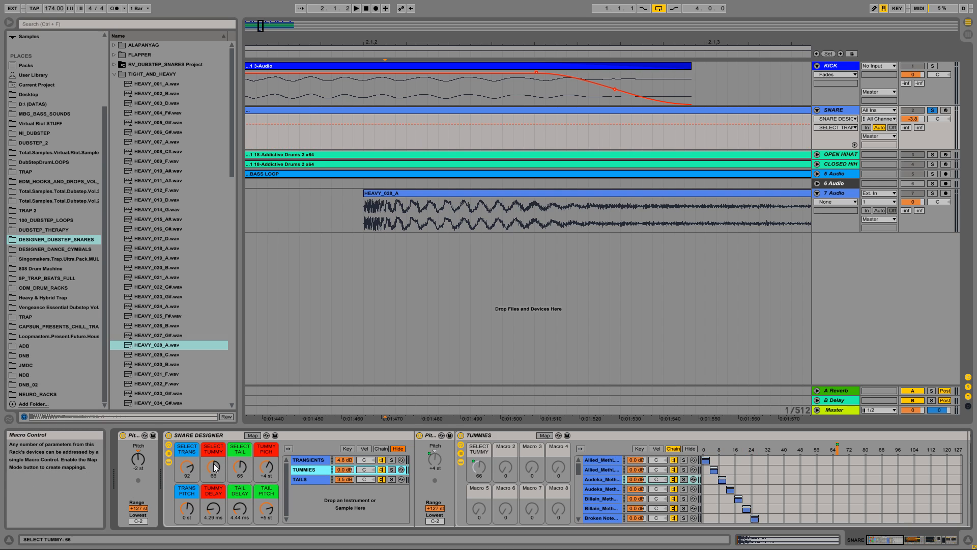
mouse_move(213, 463)
mouse_down()
mouse_move(213, 454)
mouse_move(210, 471)
mouse_up()
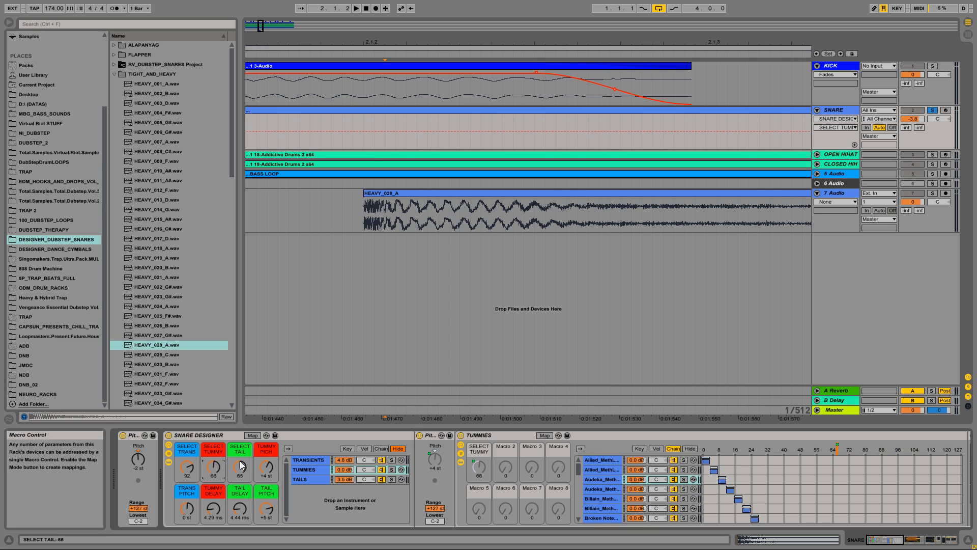
click(314, 478)
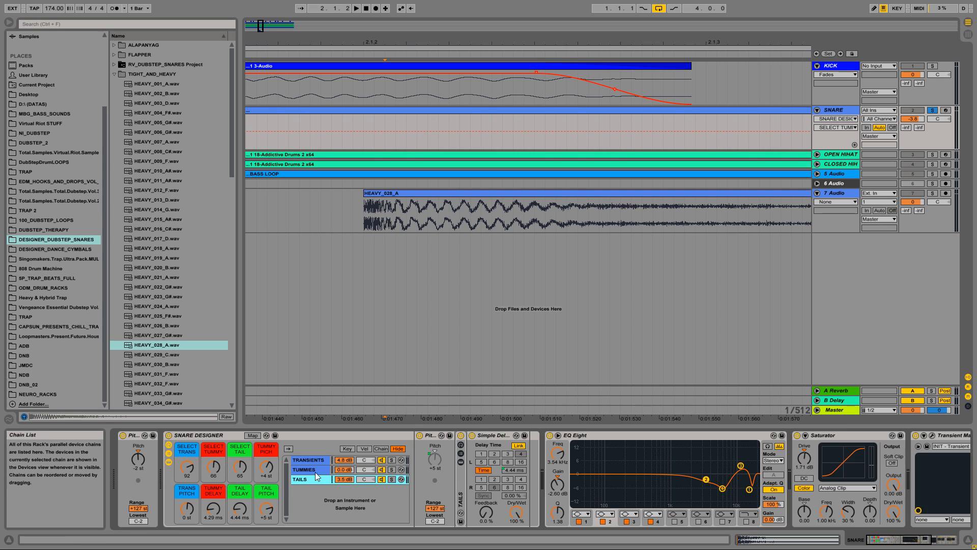
click(461, 477)
mouse_move(241, 469)
mouse_down()
mouse_move(241, 452)
mouse_move(240, 470)
mouse_up()
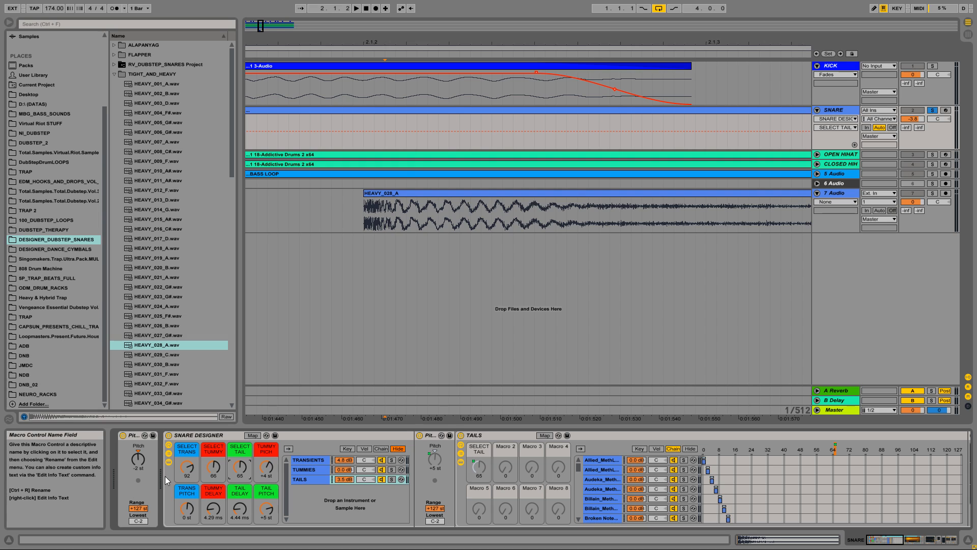
Step: Show the TUMMIES chain, play the arrangement and lower the TUMMY PITCH macro to -7 st
drag(526, 42, 538, 34)
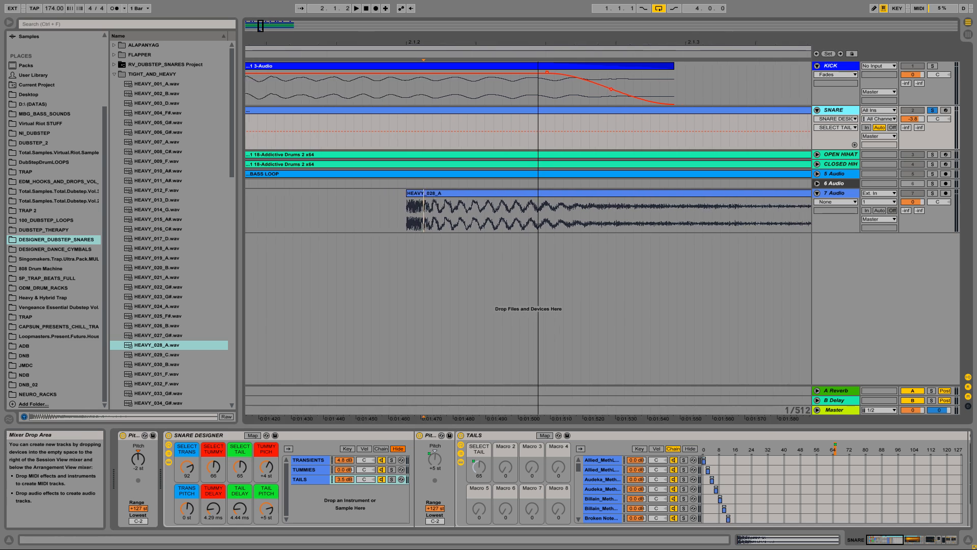
scroll(537, 308, down, 10)
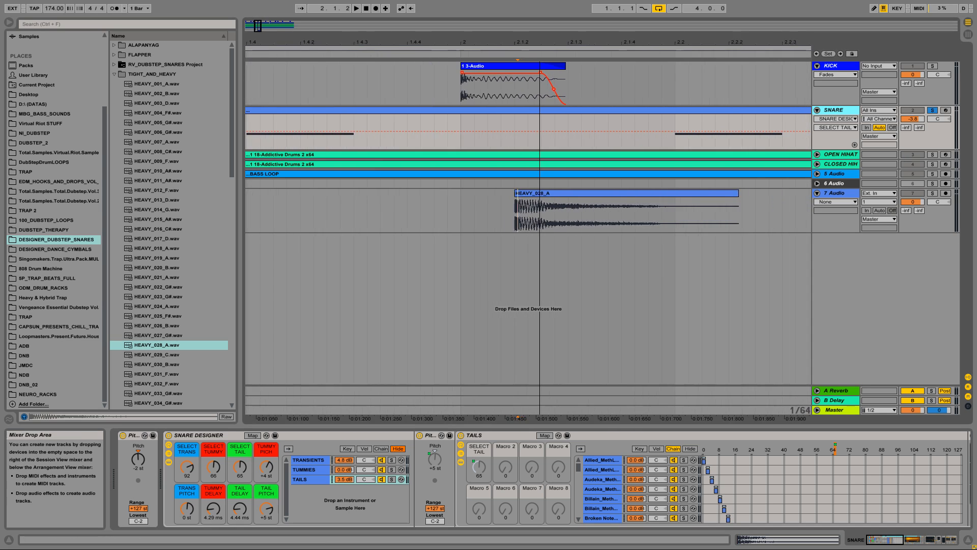
click(318, 470)
key(space)
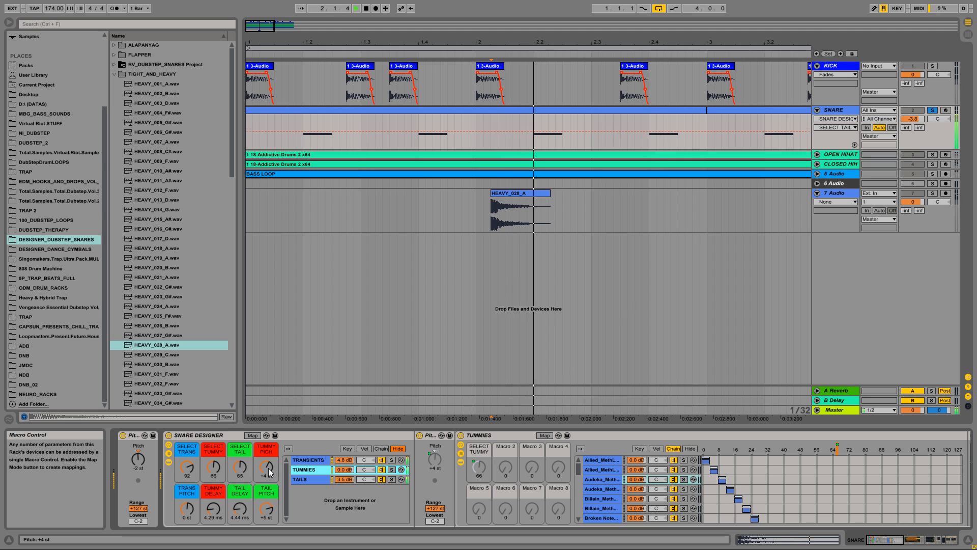
drag(268, 468, 268, 488)
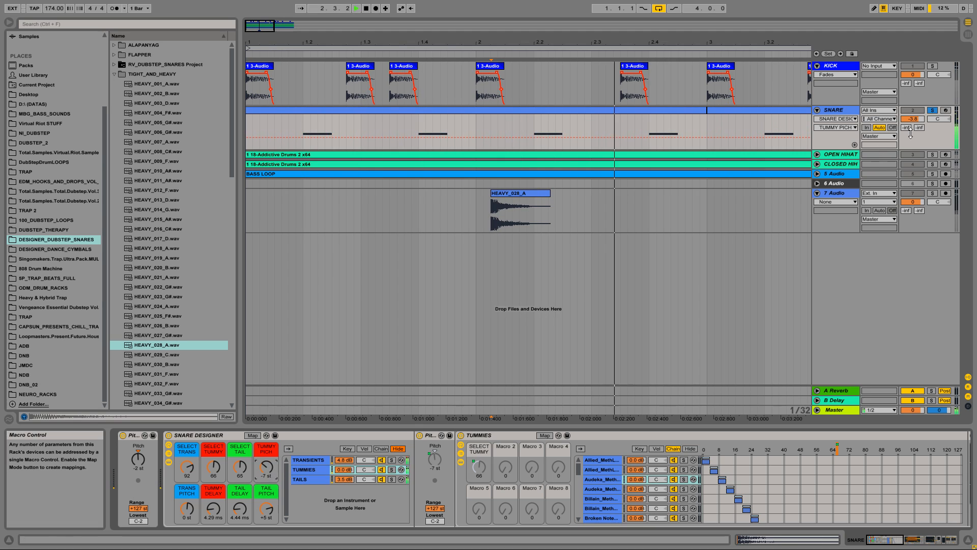
Step: Turn off the solo on the SNARE track and set the TUMMY PITCH macro to +4 st
click(932, 109)
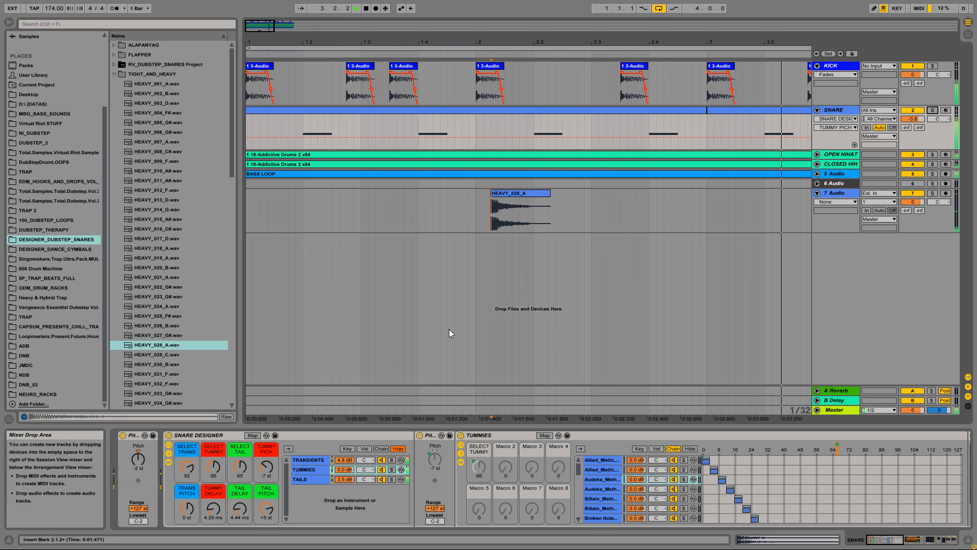
click(269, 465)
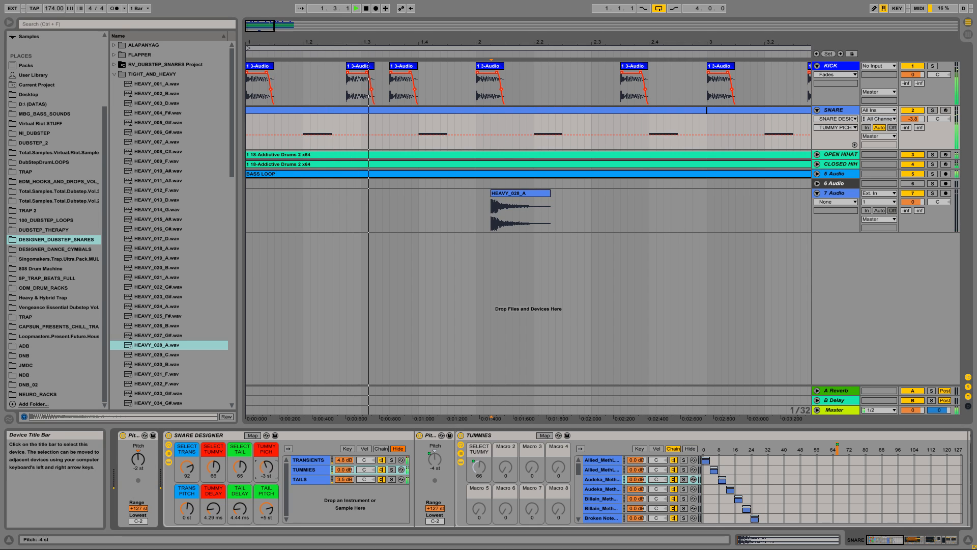
drag(268, 465, 269, 450)
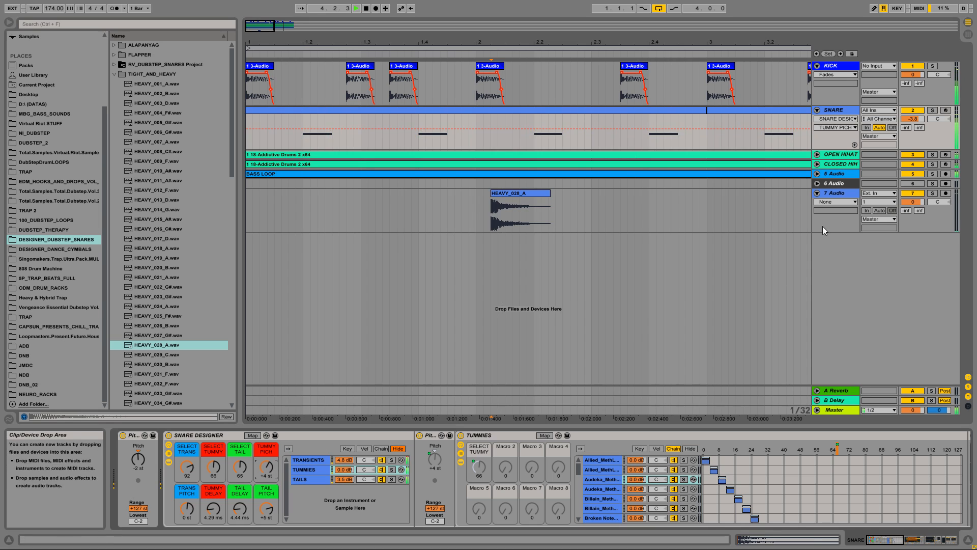
Step: Delete the 7 Audio track holding HEAVY_028_A, return to the SNARE track's devices and stop playback
click(835, 193)
key(Delete)
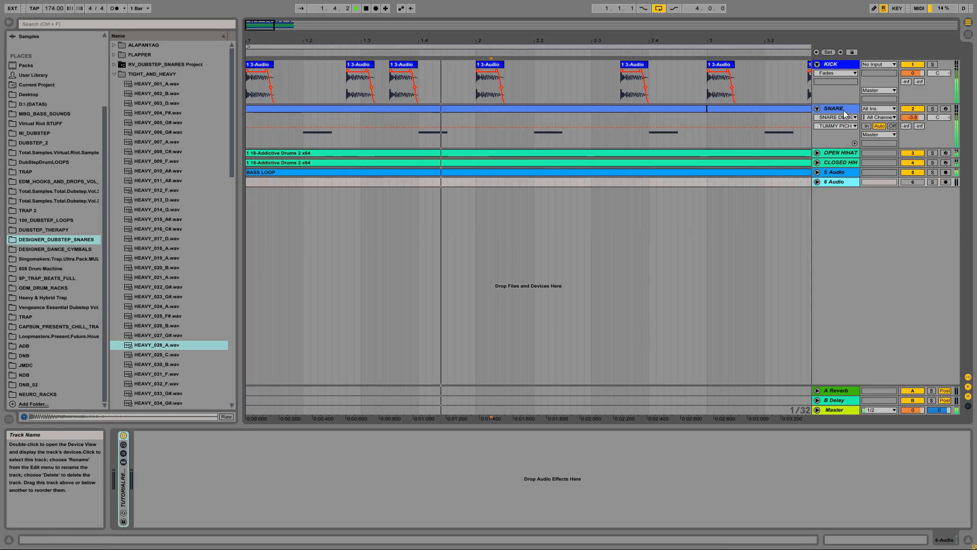
click(836, 109)
drag(549, 41, 548, 31)
drag(476, 39, 476, 38)
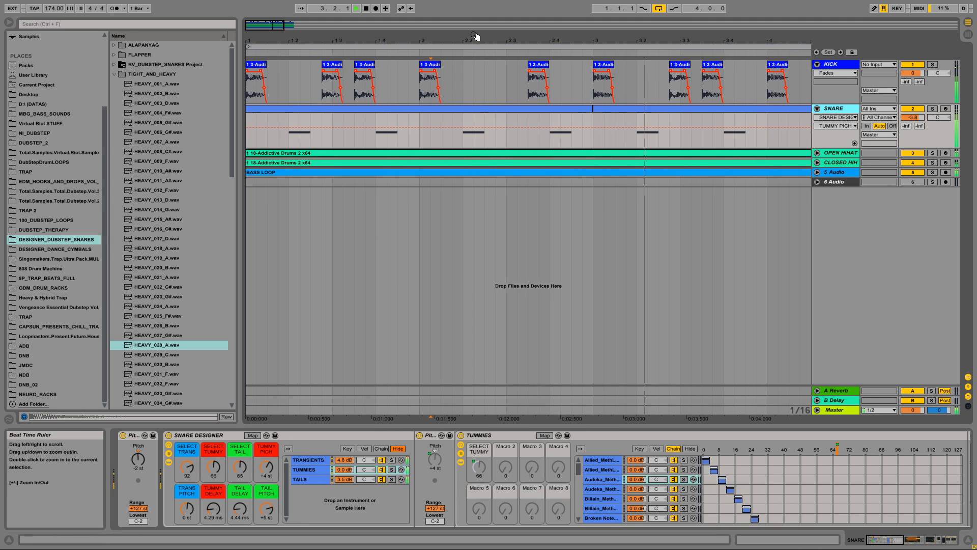
key(space)
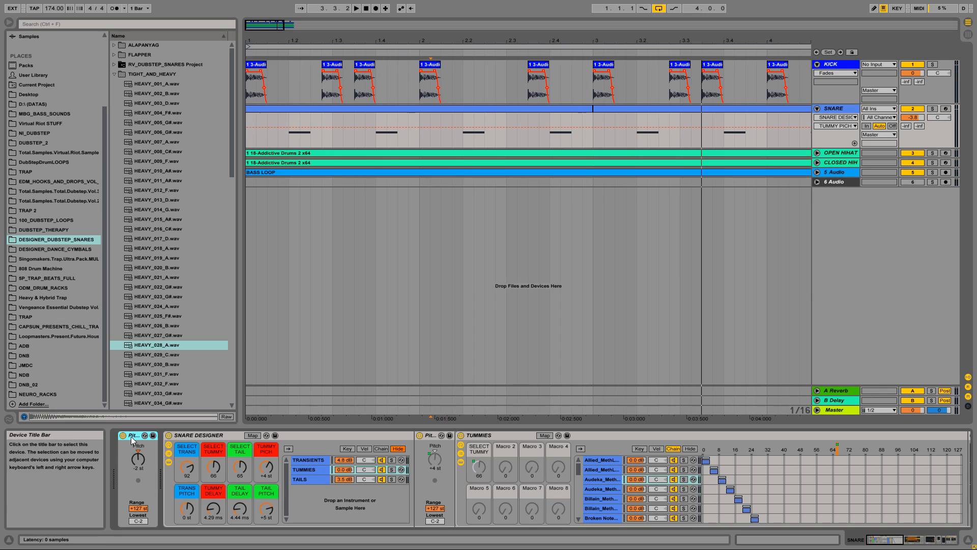
Step: Play the full beat and audition the Pitch device ahead of SNARE DESIGNER, leaving it at -2 st
click(144, 462)
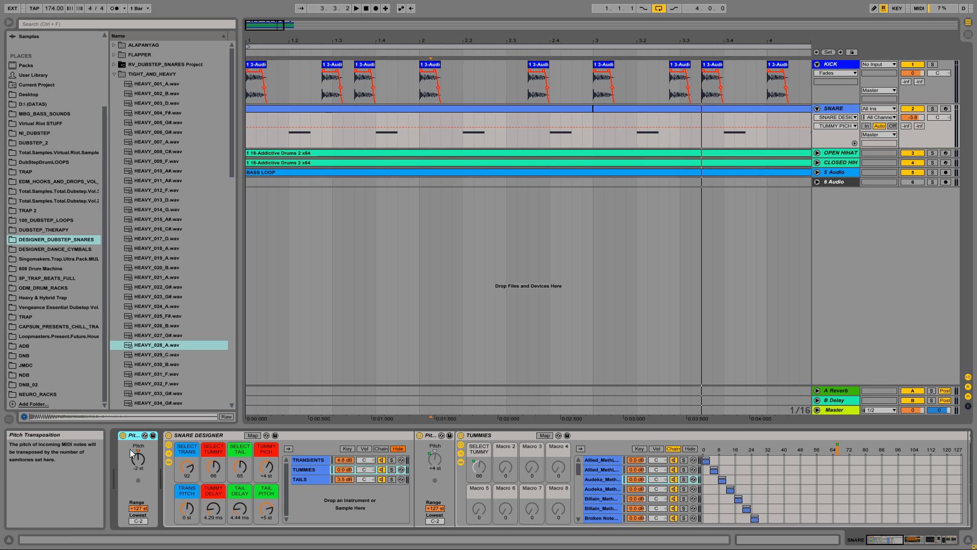
key(space)
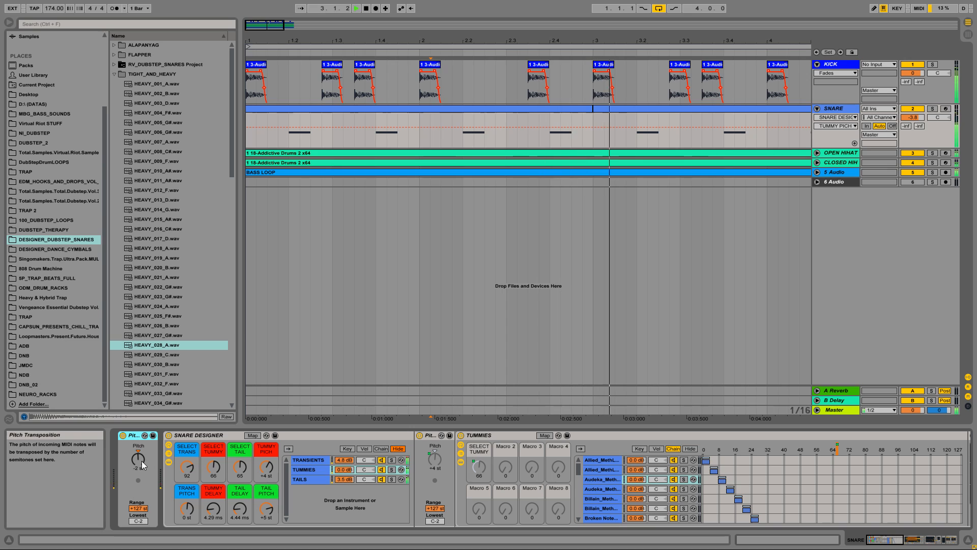
mouse_move(143, 464)
mouse_down()
mouse_move(143, 453)
mouse_move(138, 467)
mouse_up()
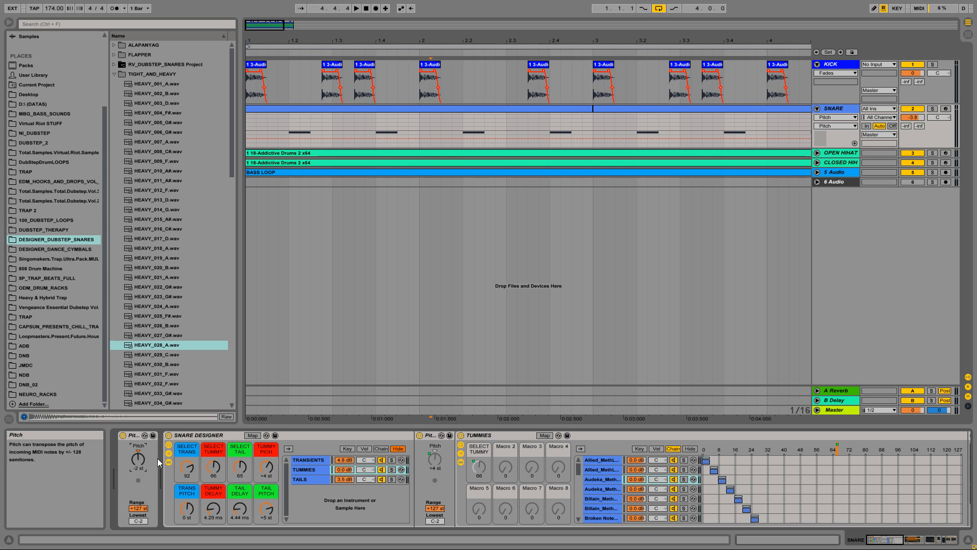
Step: Open the first SNARE clip's notes and try moving its first five C3 hits up to C#3
double_click(509, 107)
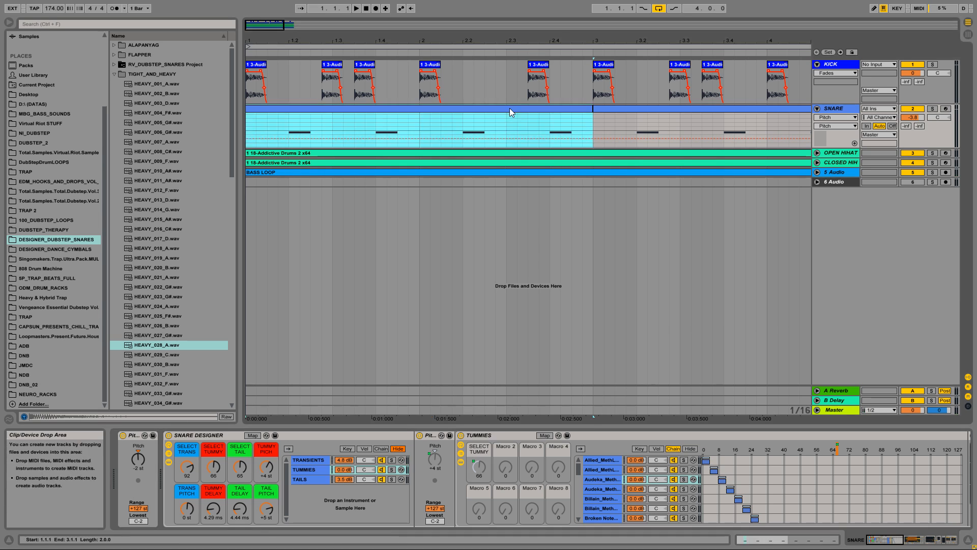
double_click(848, 109)
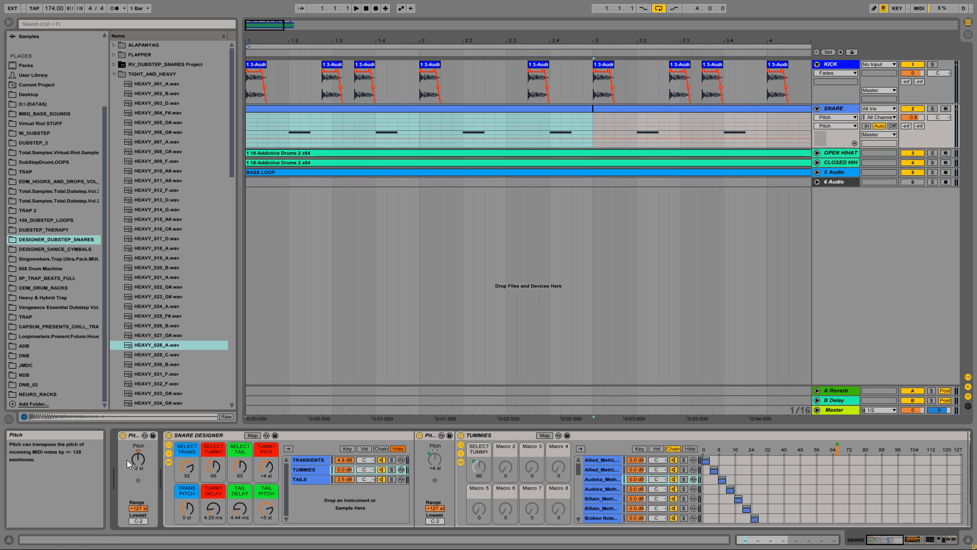
double_click(434, 110)
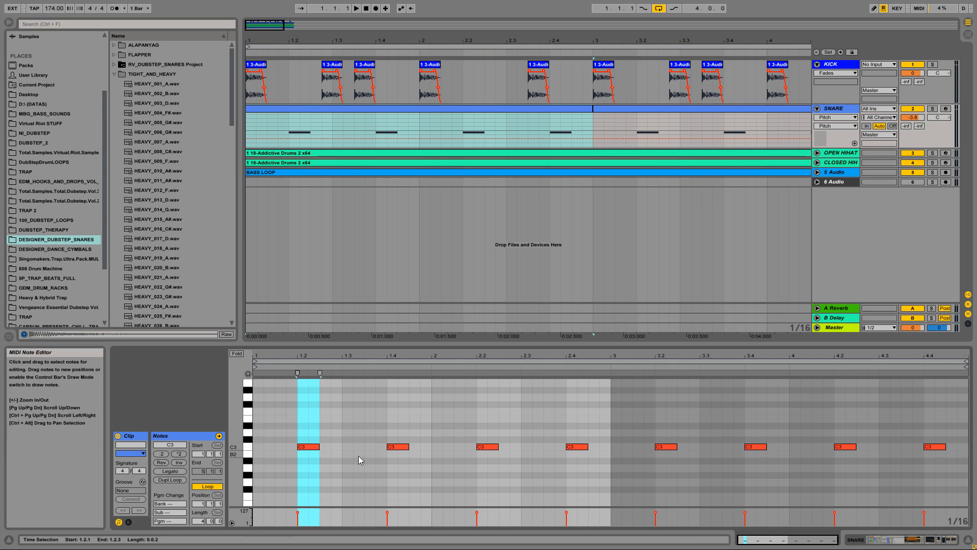
drag(295, 426, 539, 478)
key(ctrl+d)
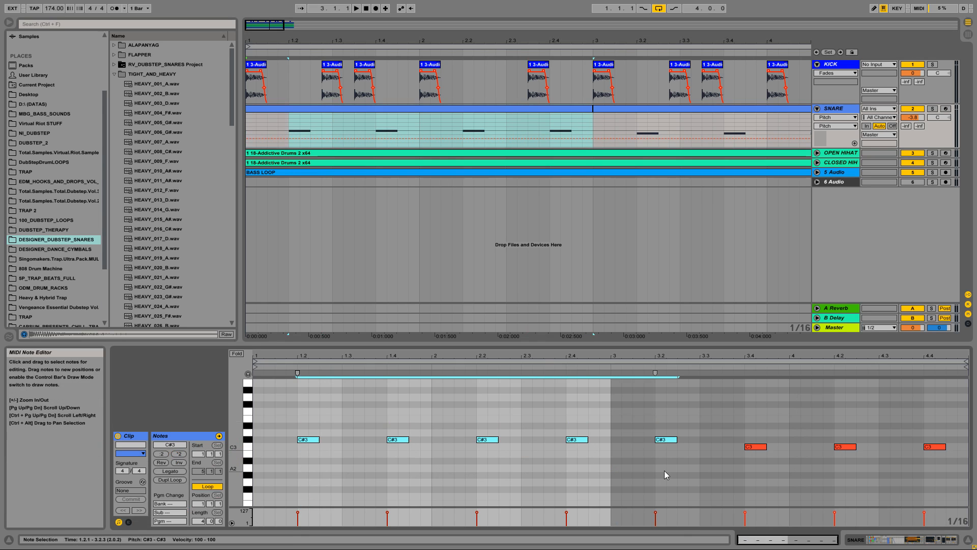
Step: Return to the SNARE track's devices and try different transpositions on the Pitch device during playback, ending at -2 st
double_click(842, 108)
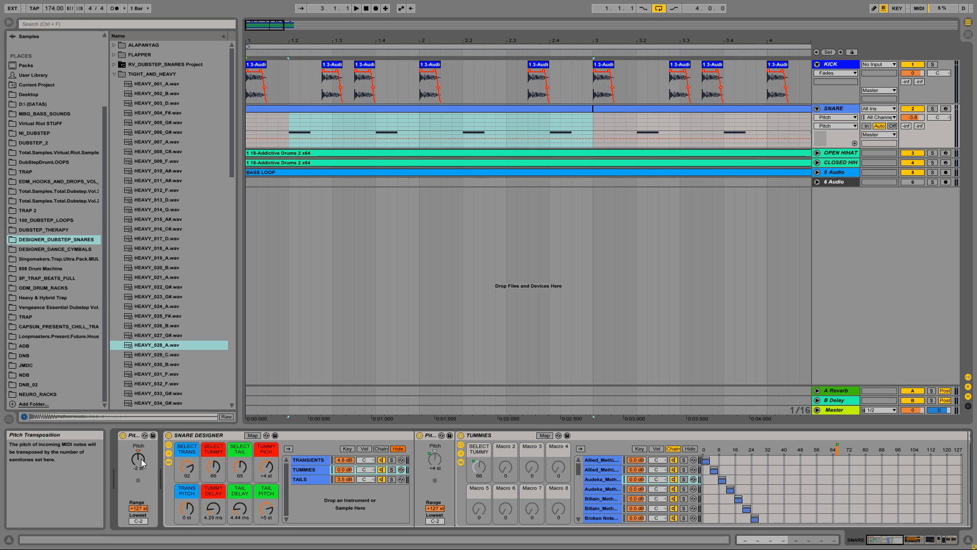
key(space)
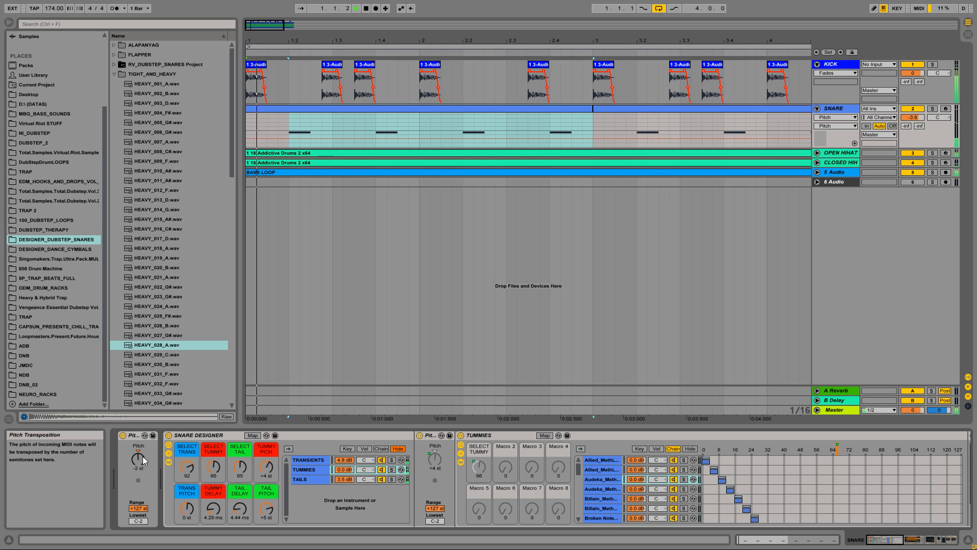
mouse_move(142, 456)
mouse_down()
mouse_move(142, 448)
mouse_move(141, 467)
mouse_up()
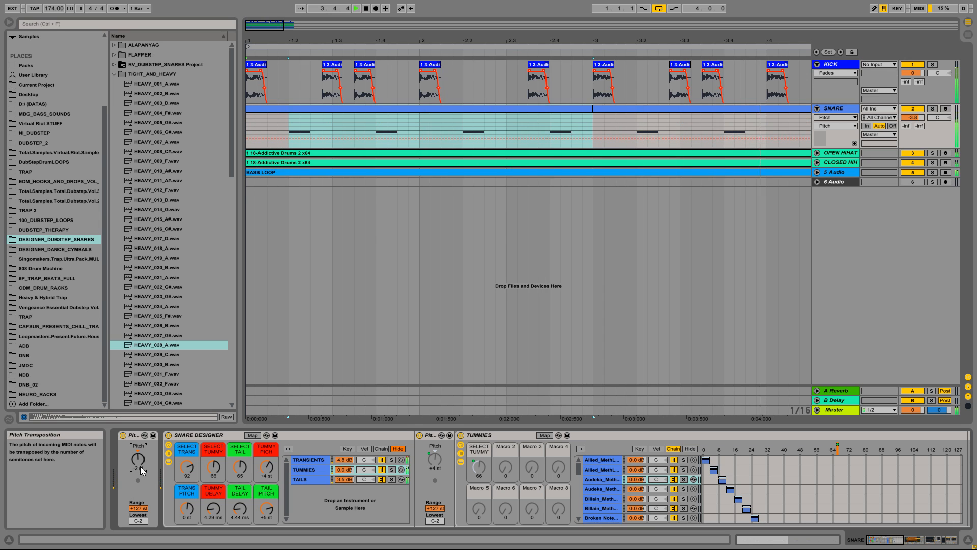
drag(447, 41, 384, 42)
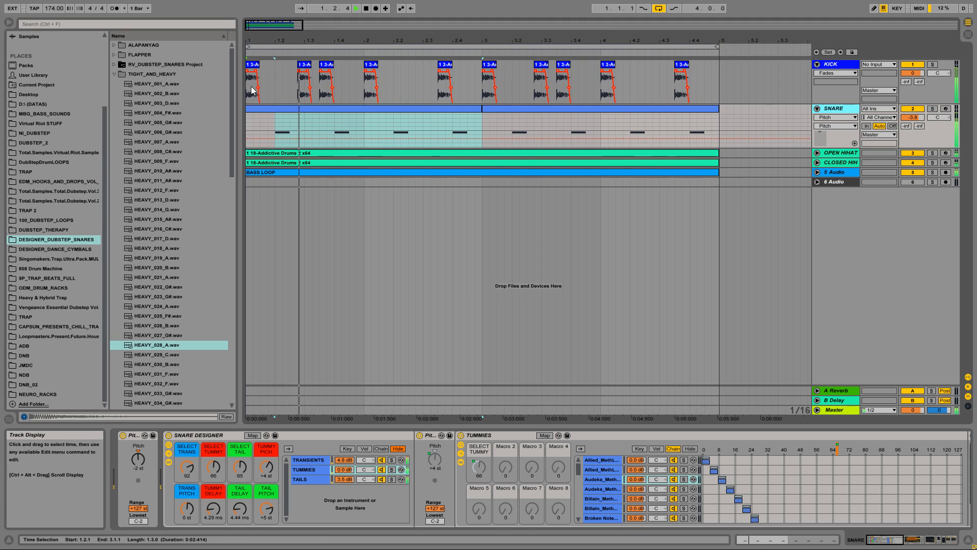
drag(241, 94, 231, 95)
click(8, 23)
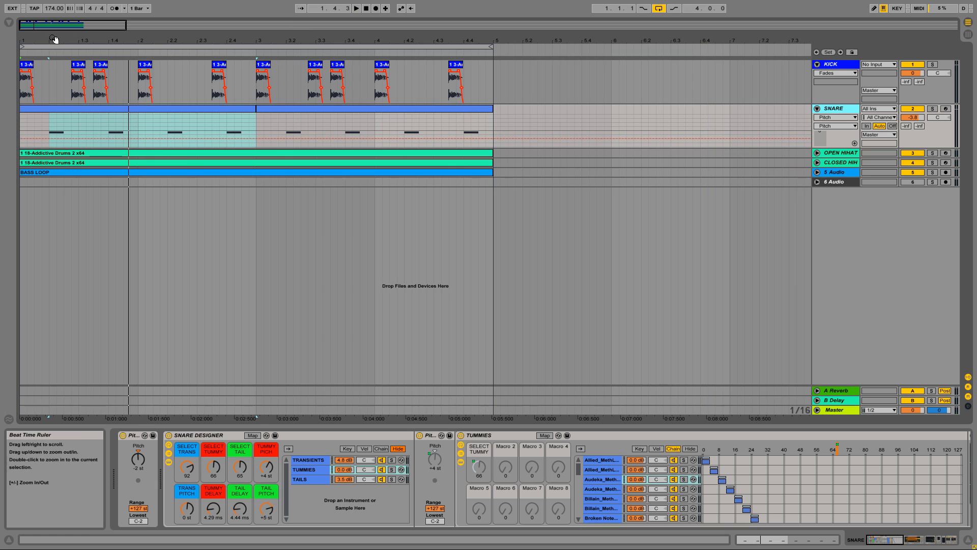
click(8, 24)
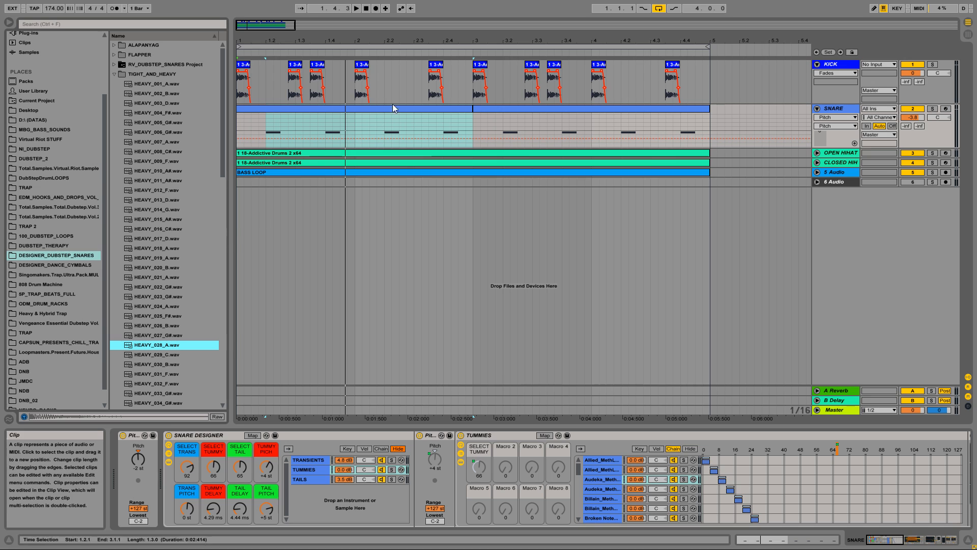
drag(385, 41, 351, 39)
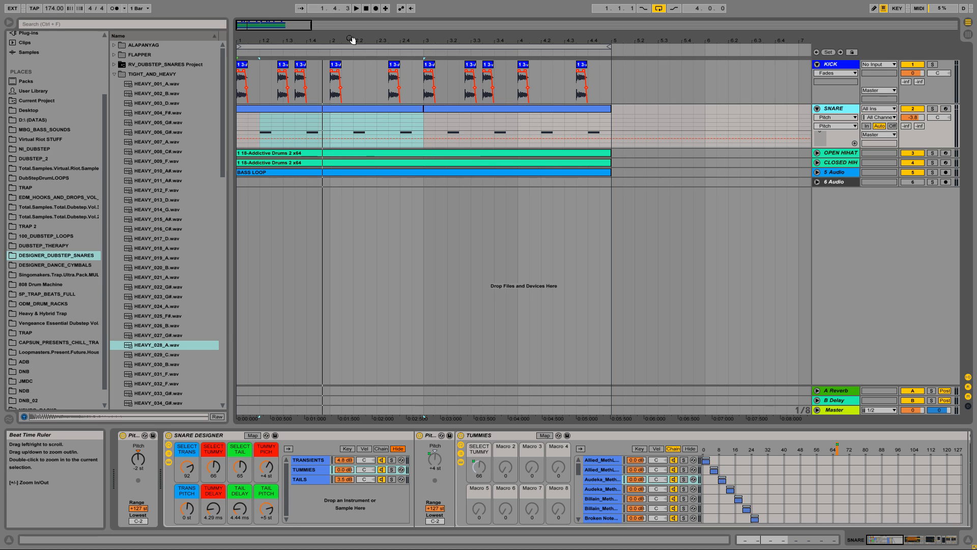
Step: During playback with SNARE soloed, set SELECT TUMMY to 93, TUMMY PITCH to 0 st, SELECT TRANS to 28 and TRANS PITCH to +4 st
key(space)
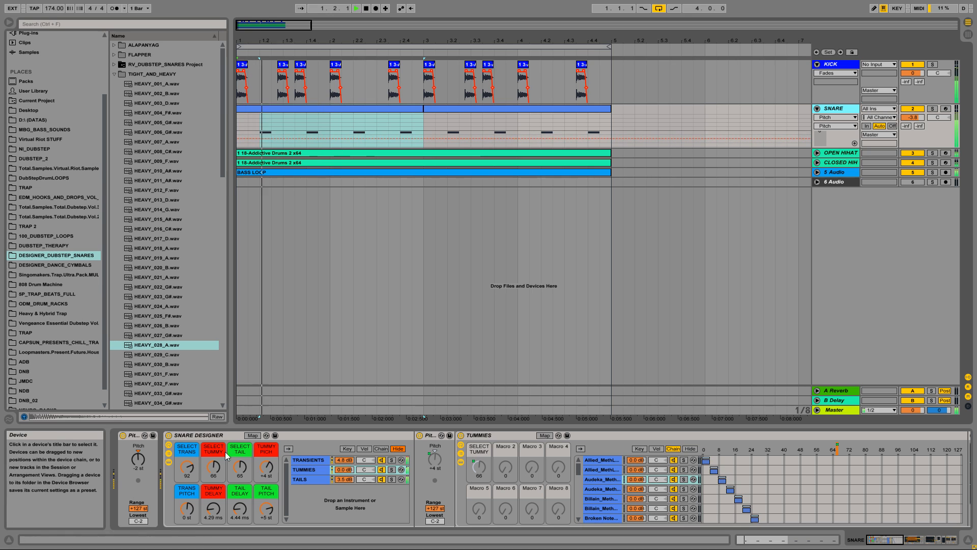
drag(188, 467, 188, 477)
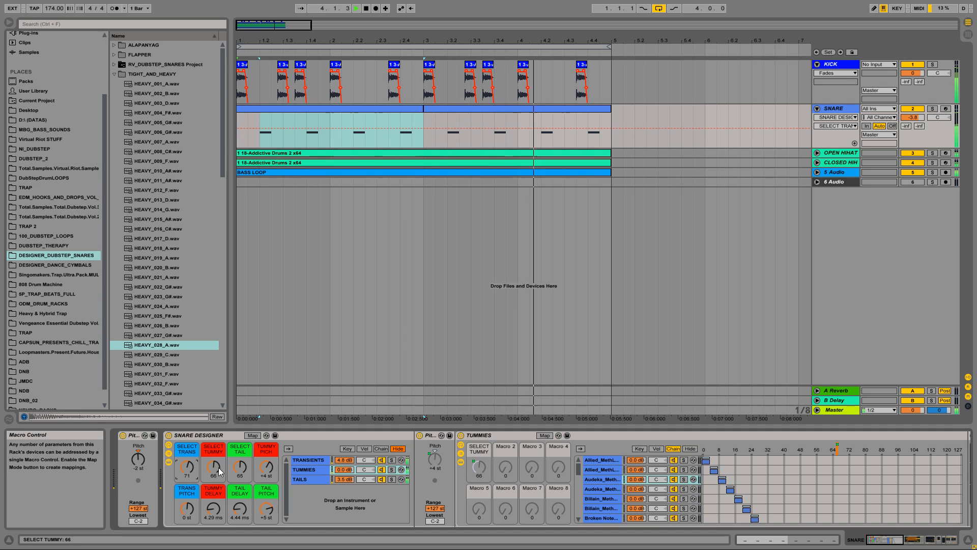
mouse_move(213, 466)
mouse_down()
mouse_move(213, 457)
mouse_move(266, 477)
mouse_move(213, 461)
mouse_up()
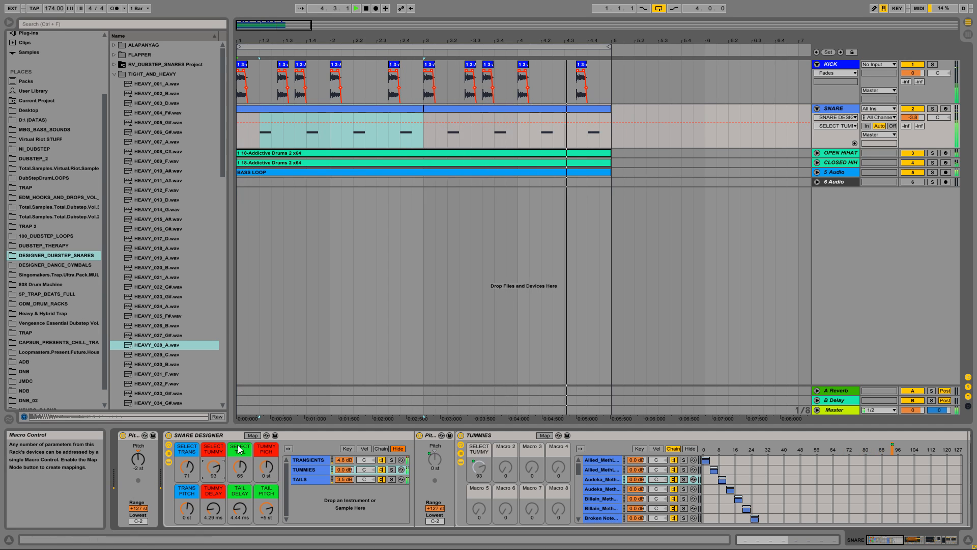
click(933, 109)
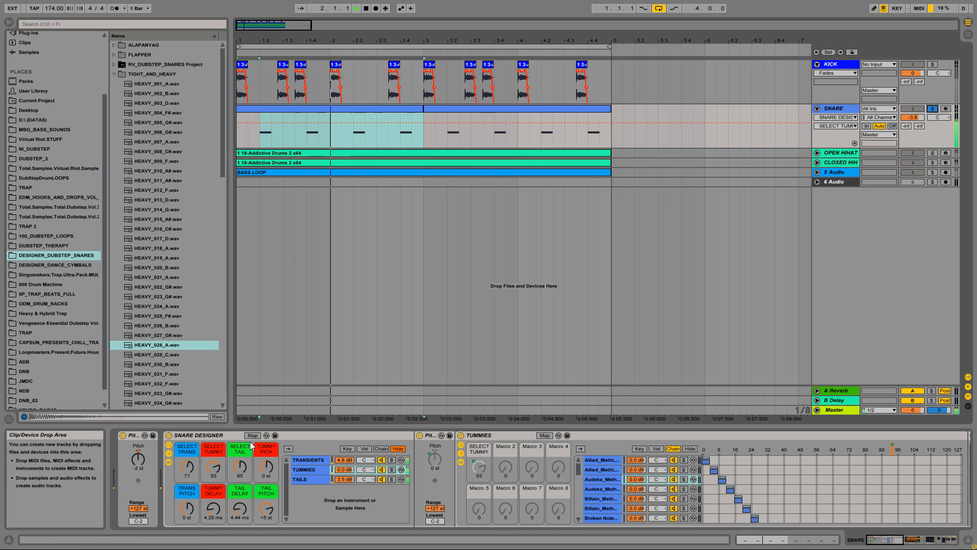
drag(187, 466, 187, 505)
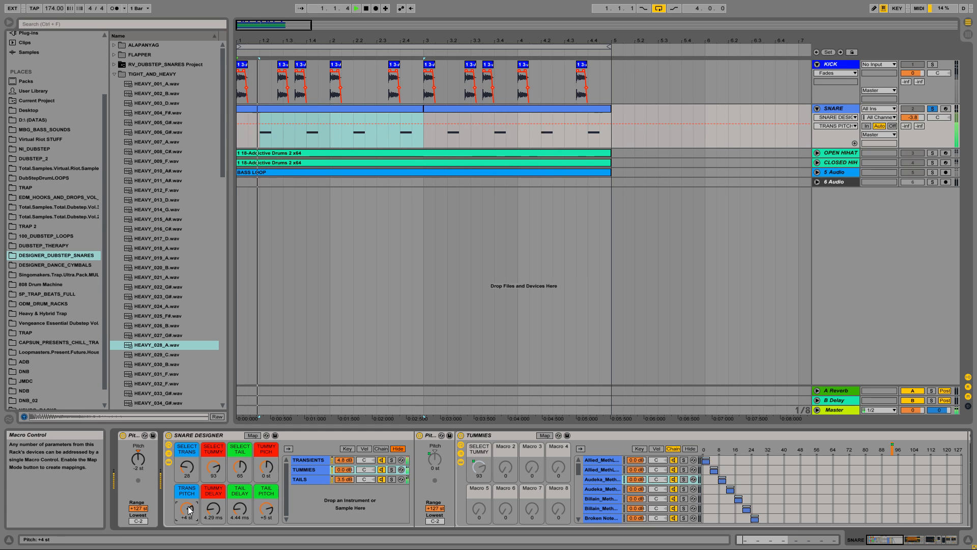
Step: Choose another tail sample in SNARE DESIGNER, set TAIL DELAY to 1.00 ms and TAIL PITCH to +1 st, and unsolo SNARE
drag(239, 466, 239, 460)
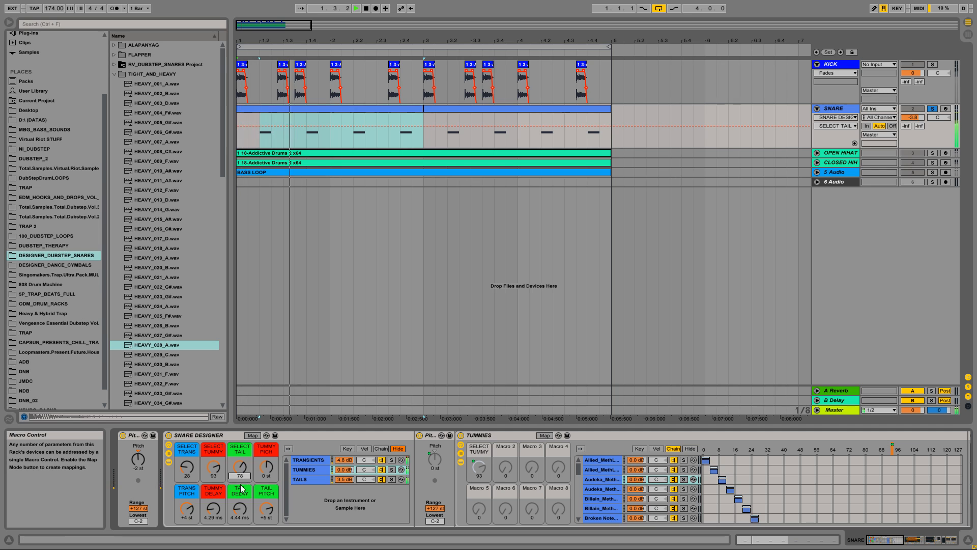
drag(239, 507, 266, 518)
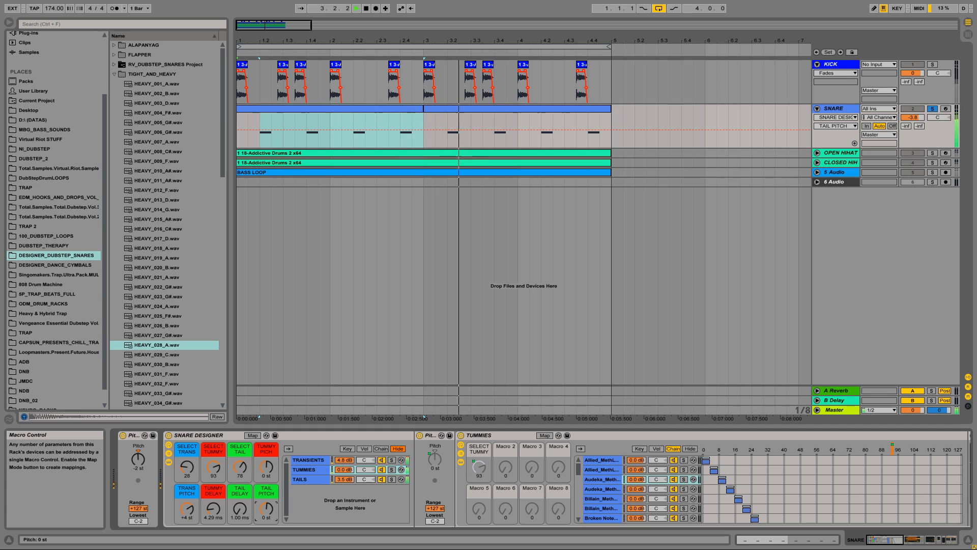
click(240, 467)
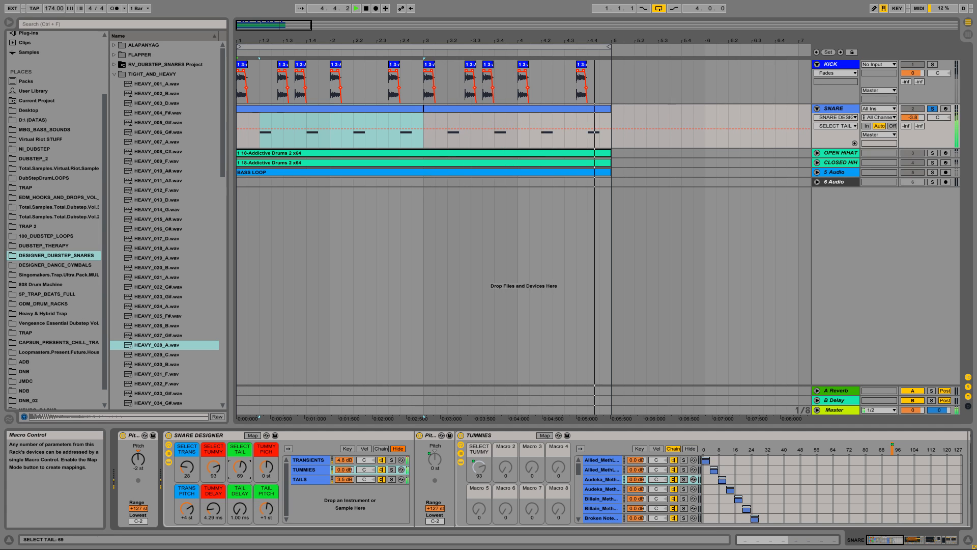
drag(235, 462, 235, 473)
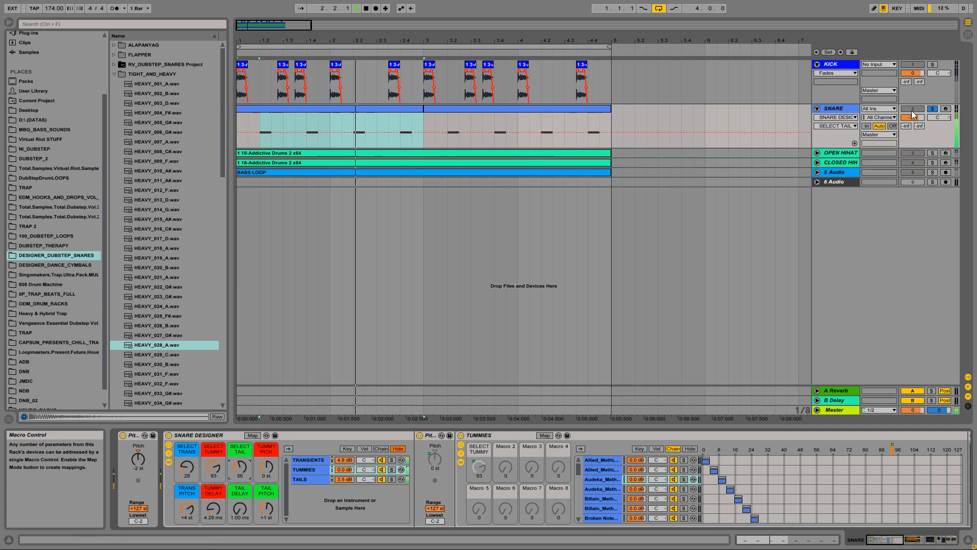
click(932, 109)
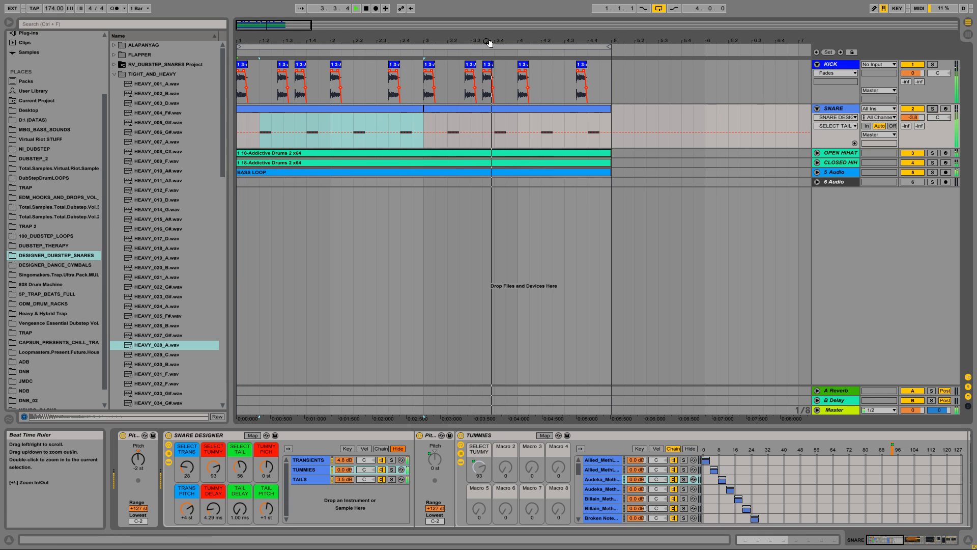
Step: Preview further TIGHT_AND_HEAVY samples and place HEAVY_044_D on a new audio track at the first snare hit
drag(441, 36, 441, 40)
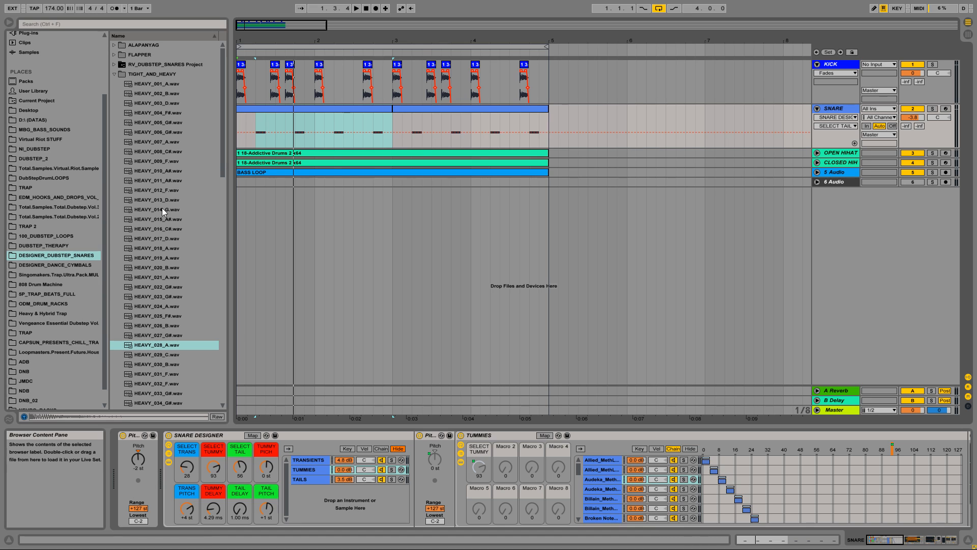
scroll(160, 207, down, 1)
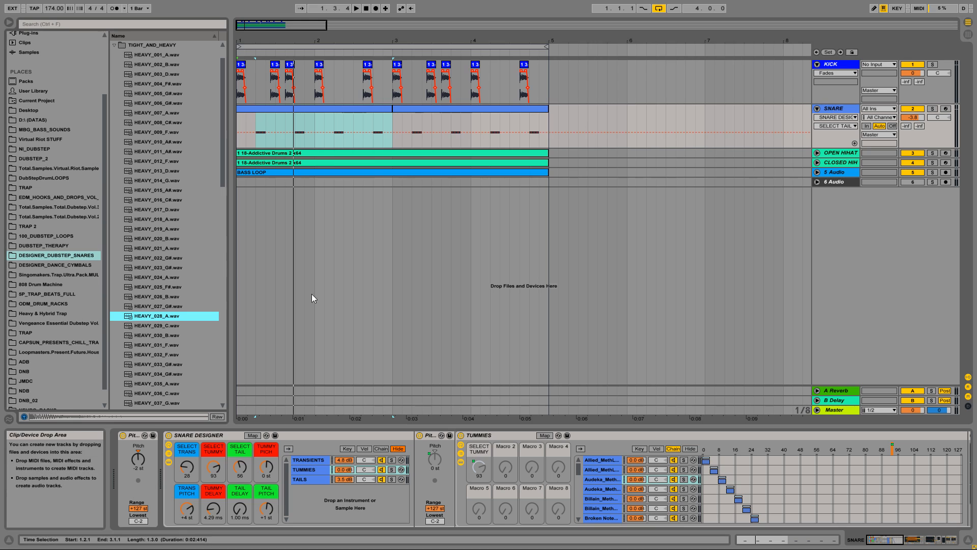
scroll(169, 237, down, 7)
click(168, 221)
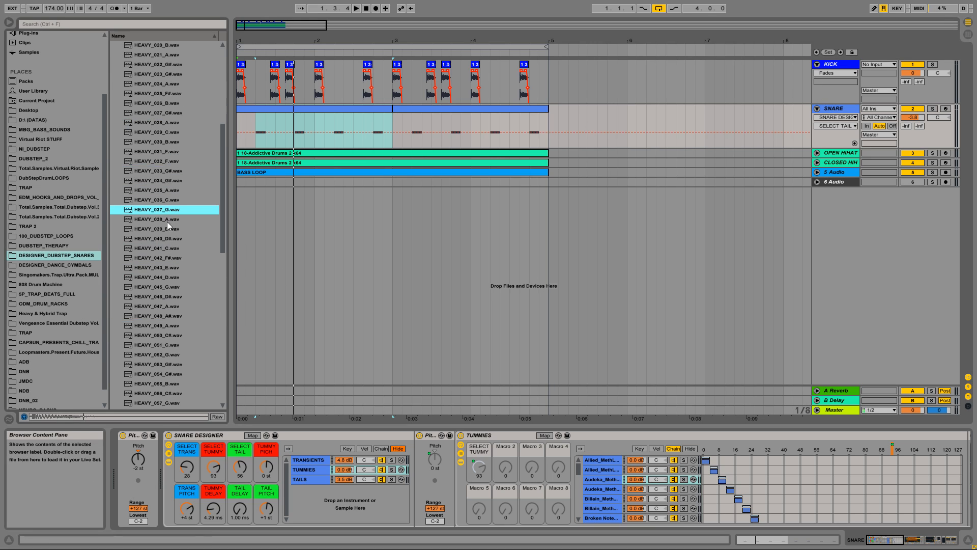
click(167, 230)
click(168, 238)
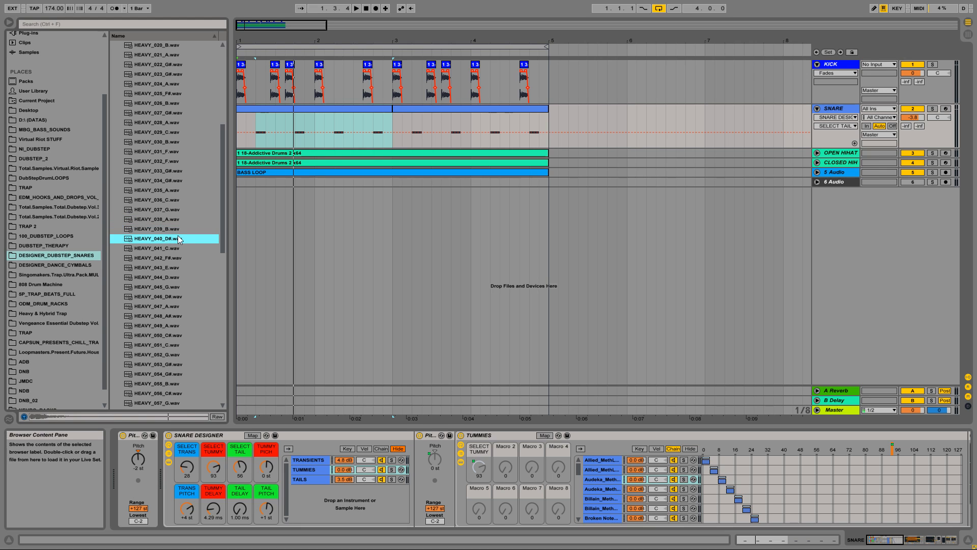
key(Down)
key(Down)
key(Down)
key(Down)
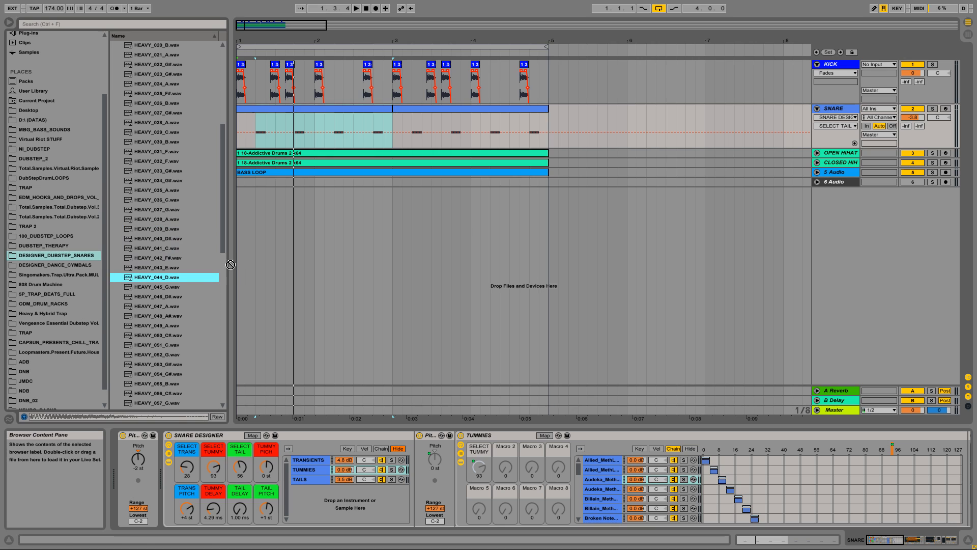
drag(231, 265, 261, 234)
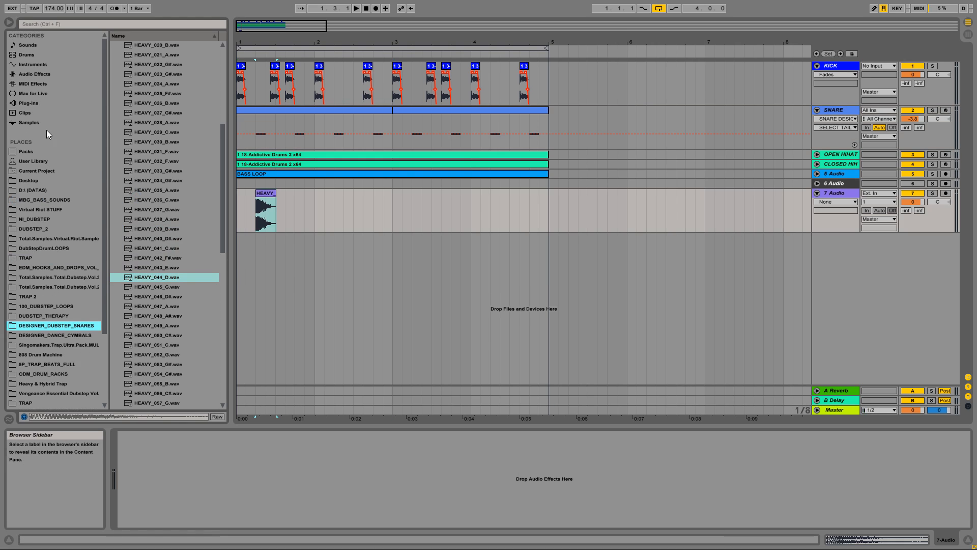
Step: Add a high-pass Auto Filter at 528 Hz to the 7 Audio track and lower the track volume to -4.6 dB during playback
scroll(47, 129, up, 3)
click(30, 75)
click(138, 66)
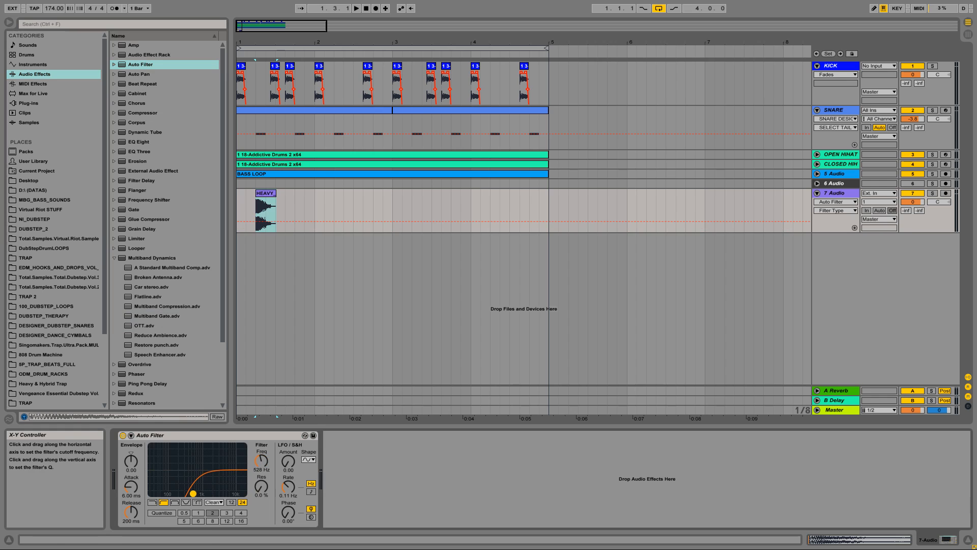
key(space)
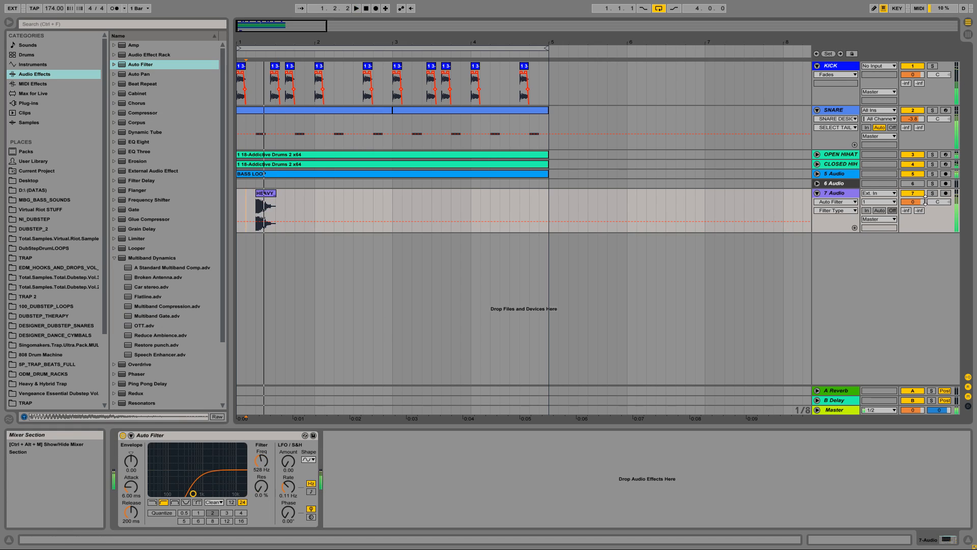
drag(924, 201, 918, 208)
Step: Duplicate the HEAVY_044_D clip along the 7 Audio track so it falls on all eight snare hits
drag(296, 208, 212, 205)
key(space)
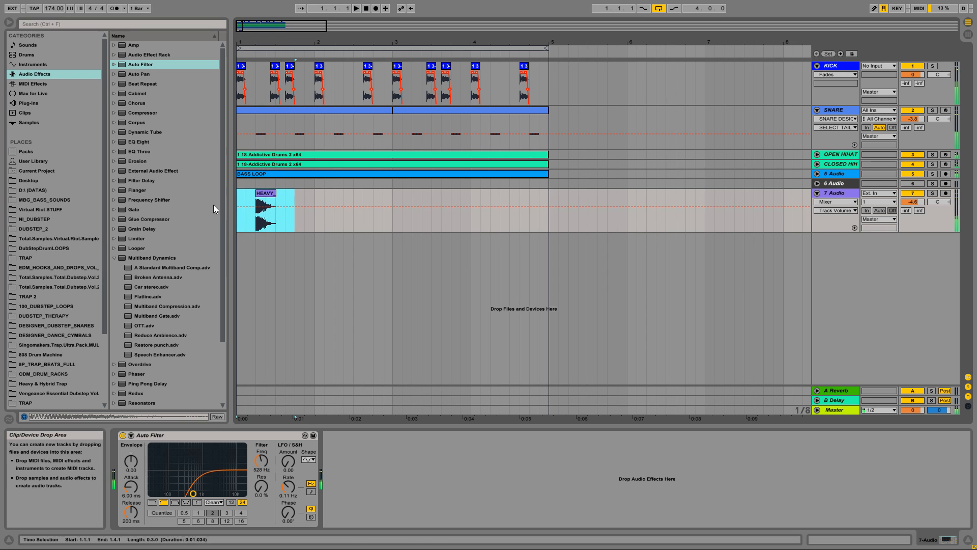
click(257, 193)
key(ctrl+d)
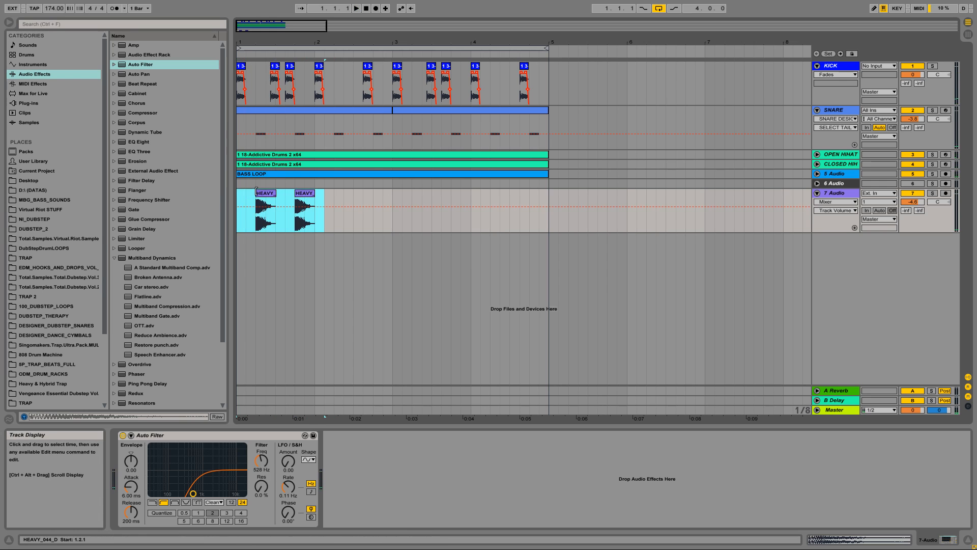
key(ctrl+d)
key(ctrl+d)
drag(411, 200, 221, 200)
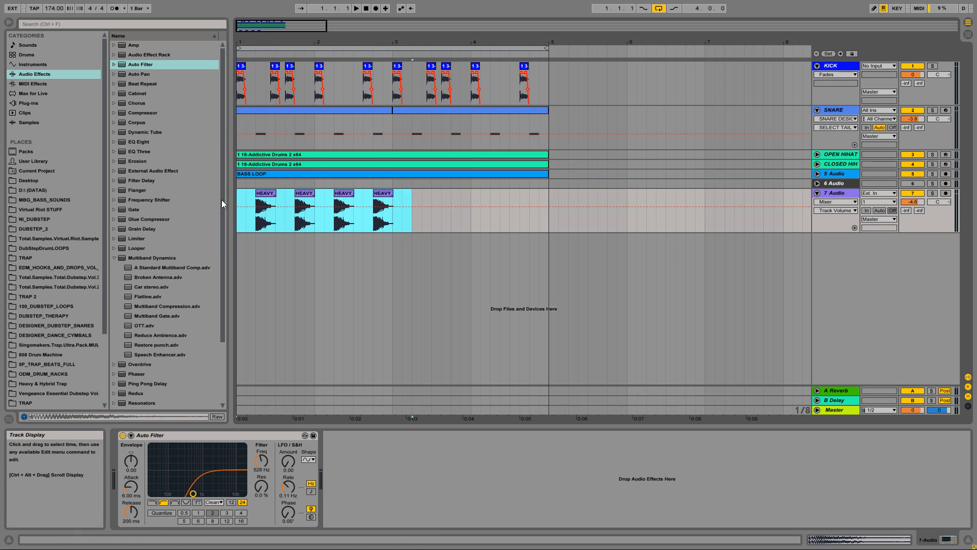
key(ctrl+d)
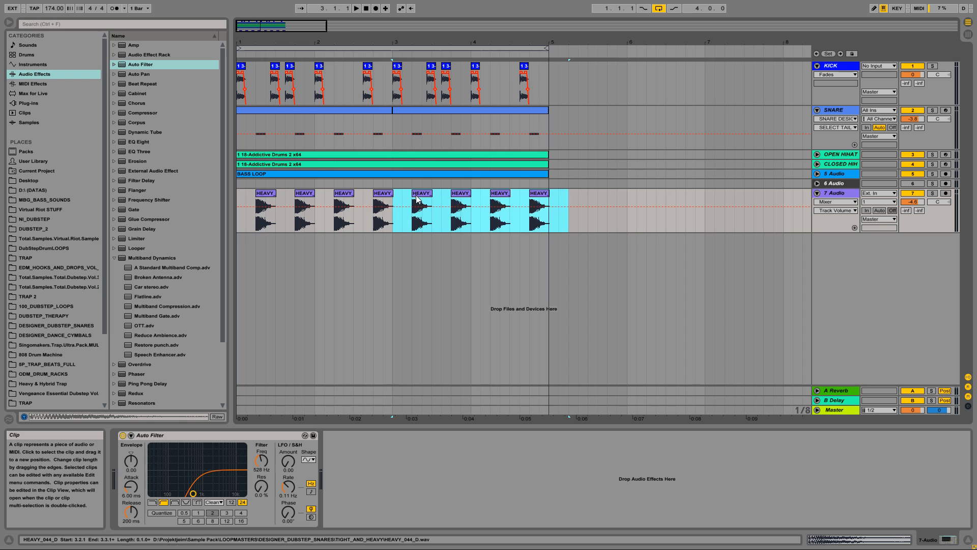
Step: Play the beat with the layered snare clips and set the 7 Audio track volume to -5.2 dB
click(448, 50)
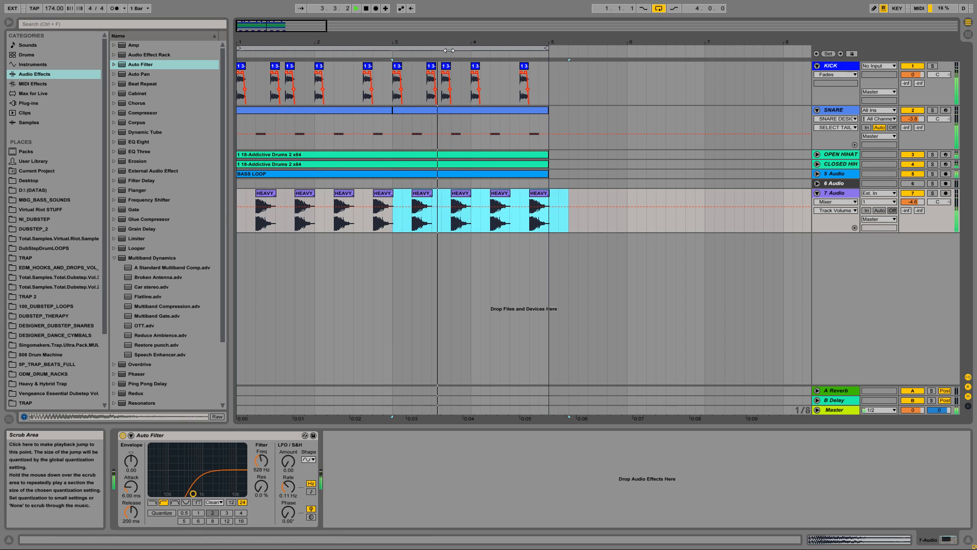
key(ctrl+a)
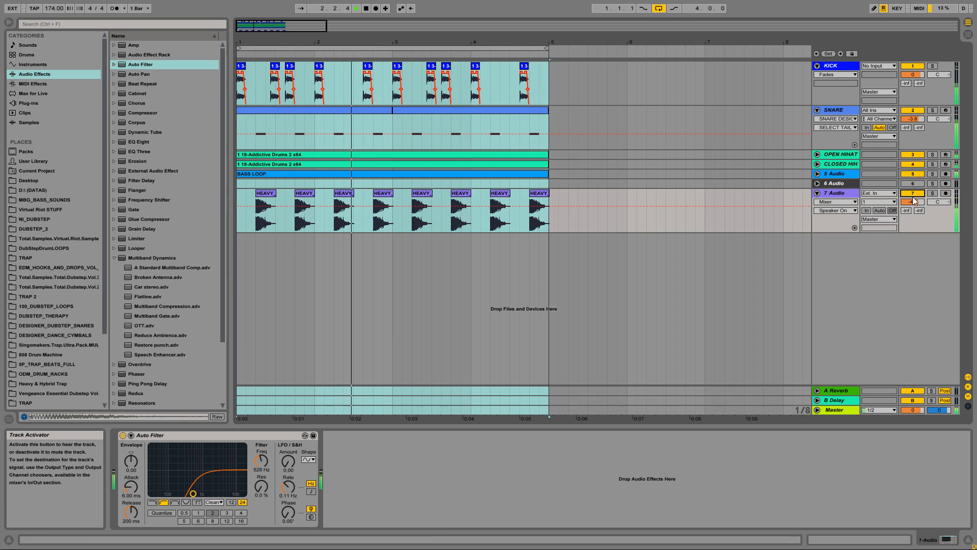
drag(913, 199, 912, 205)
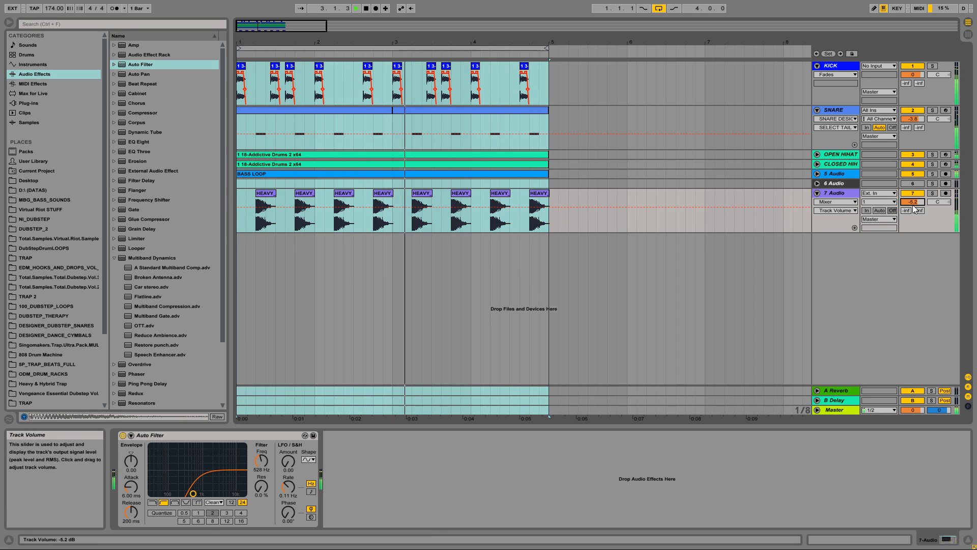
Step: Insert a Frequency Shifter before the Auto Filter on 7 Audio and set its coarse frequency to -860 Hz
click(156, 199)
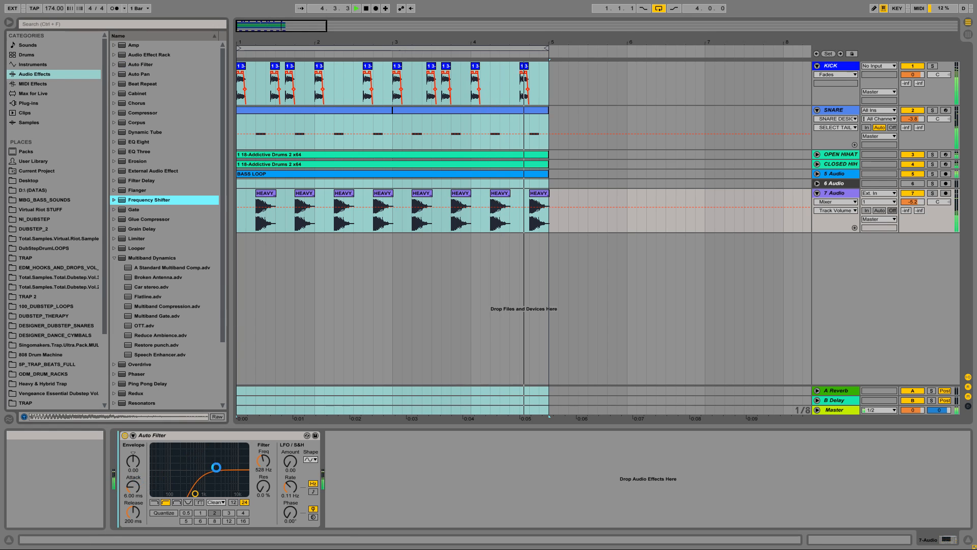
drag(127, 476, 122, 473)
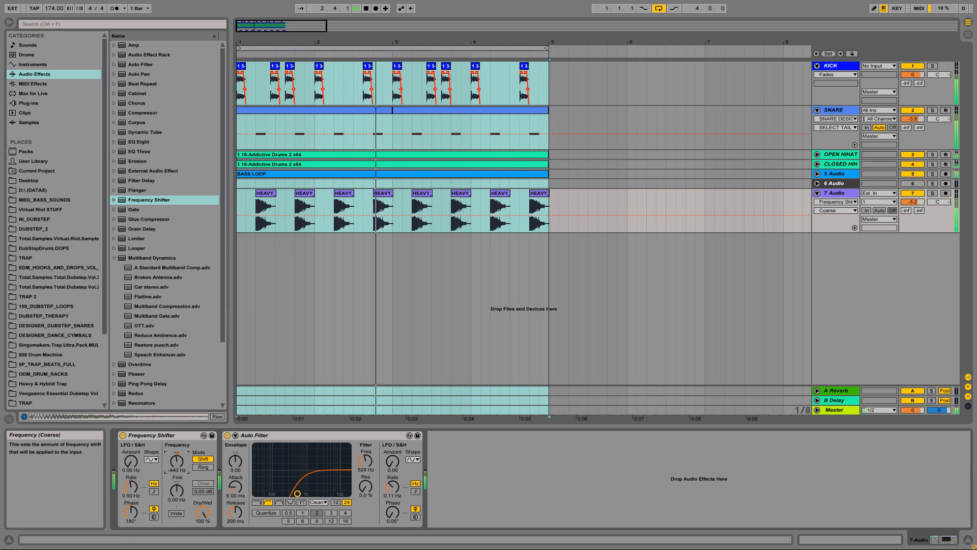
mouse_move(182, 461)
mouse_down()
mouse_move(181, 473)
mouse_move(175, 440)
mouse_move(175, 453)
mouse_up()
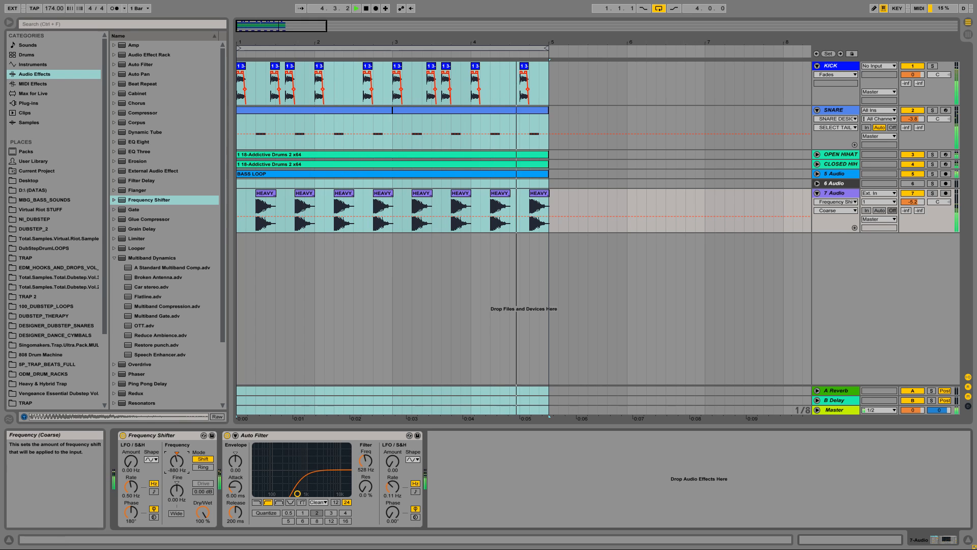
Step: Add an EQ Eight after the Auto Filter, cut band 3 by 3 dB at 3.54 kHz, and hide the device view
click(135, 142)
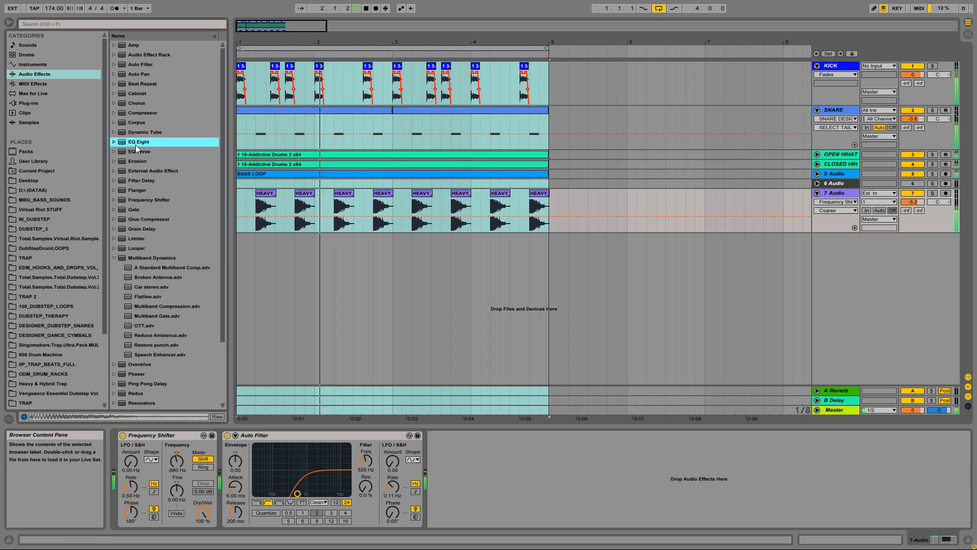
drag(135, 145, 460, 496)
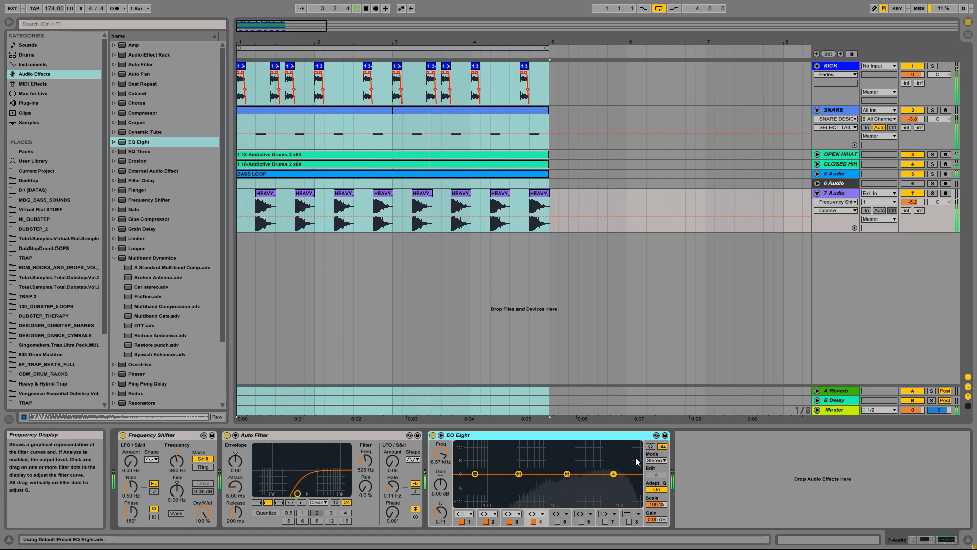
drag(569, 474, 590, 481)
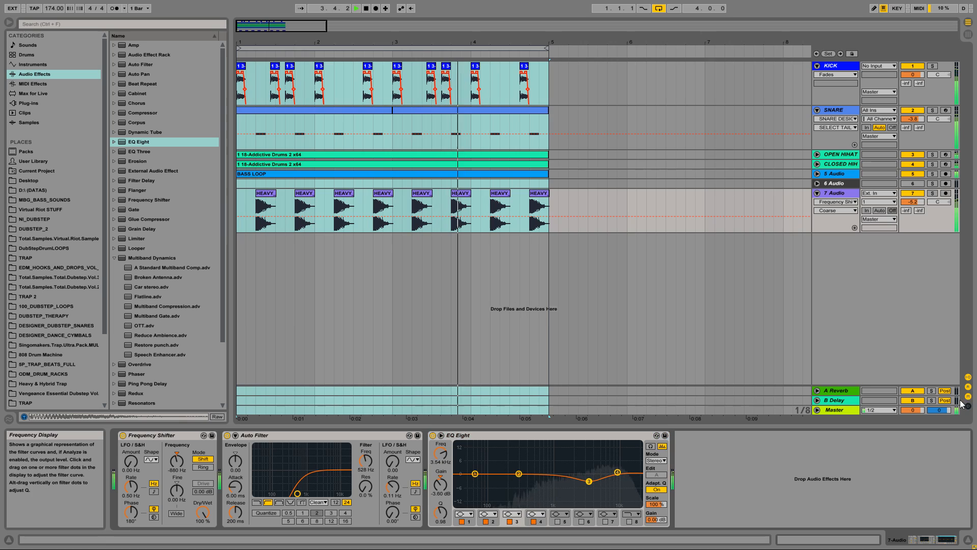
key(ctrl+alt+l)
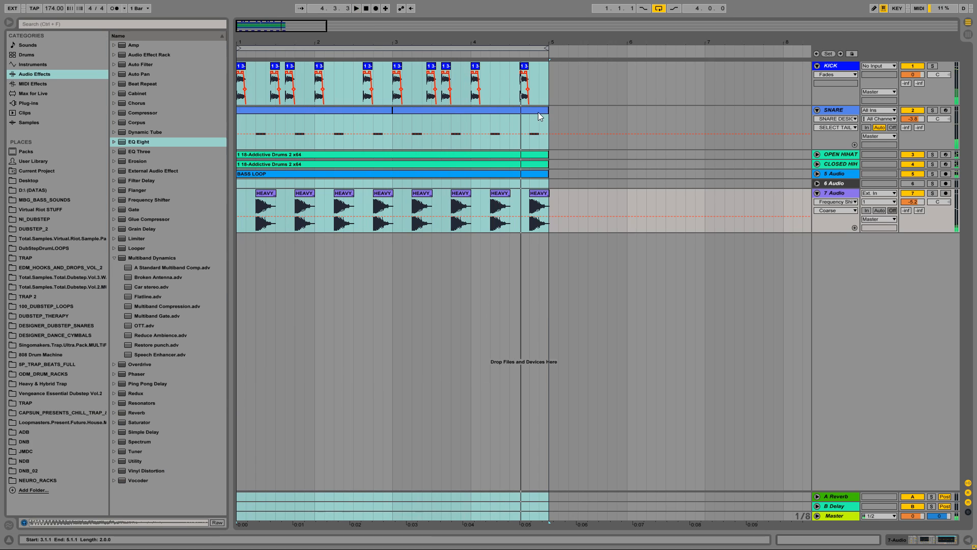